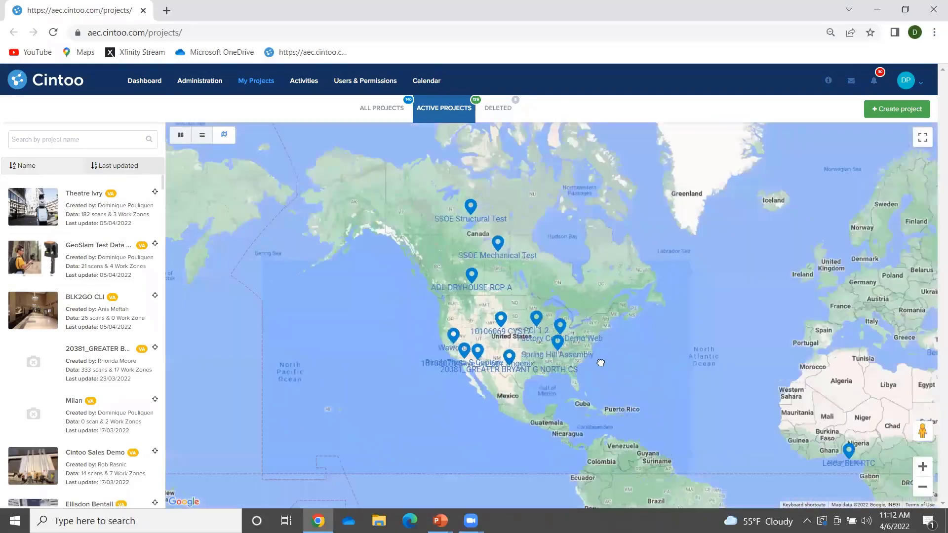
Look over the project locations across Western Europe on the world map.
{"action": "left_click_drag", "start_coordinate": [610, 346], "coordinate": [447, 343]}
{"action": "scroll", "coordinate": [523, 332], "scroll_direction": "up", "scroll_amount": 2}
{"action": "left_click_drag", "start_coordinate": [523, 332], "coordinate": [383, 355]}
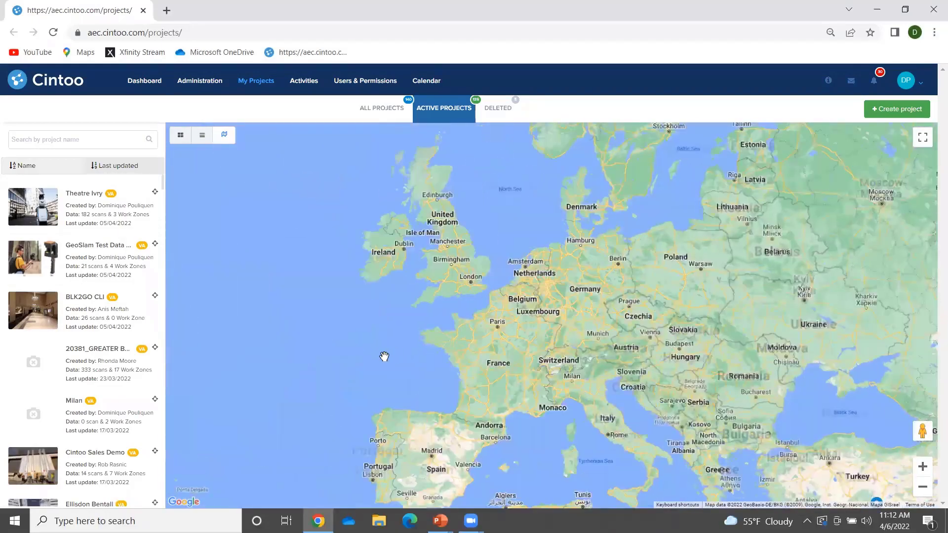
{"action": "scroll", "coordinate": [438, 343], "scroll_direction": "up", "scroll_amount": 1}
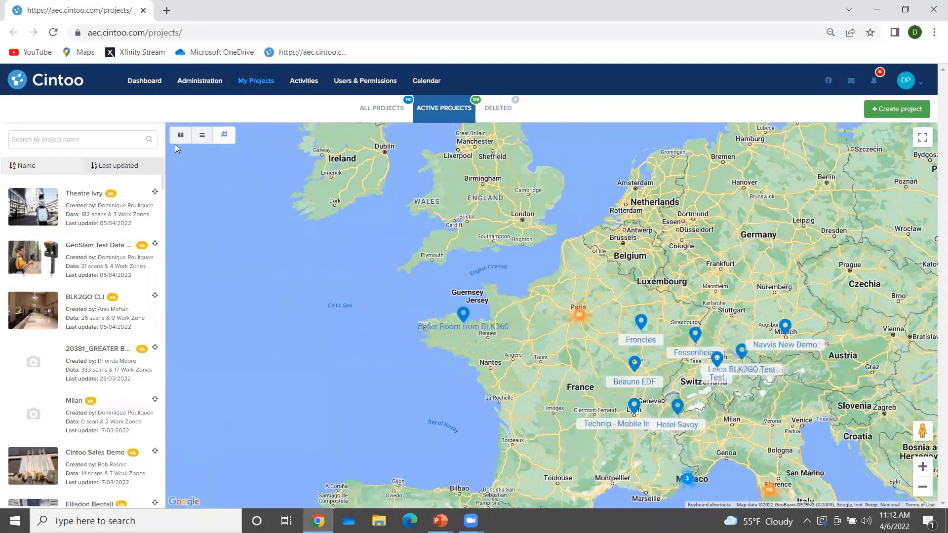
Display the active projects as a thumbnail grid and browse through them.
{"action": "left_click", "coordinate": [180, 136]}
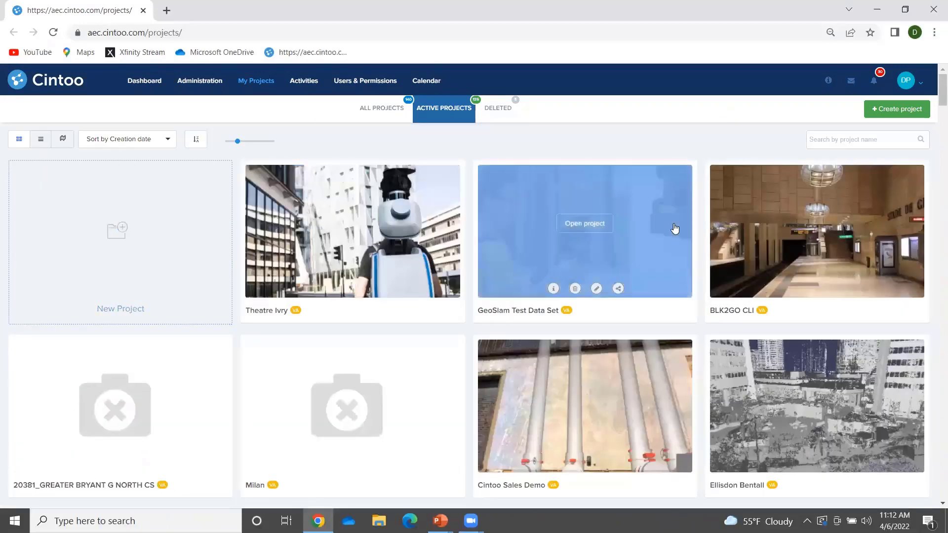
{"action": "scroll", "coordinate": [561, 265], "scroll_direction": "down", "scroll_amount": 8}
{"action": "scroll", "coordinate": [554, 282], "scroll_direction": "up", "scroll_amount": 10}
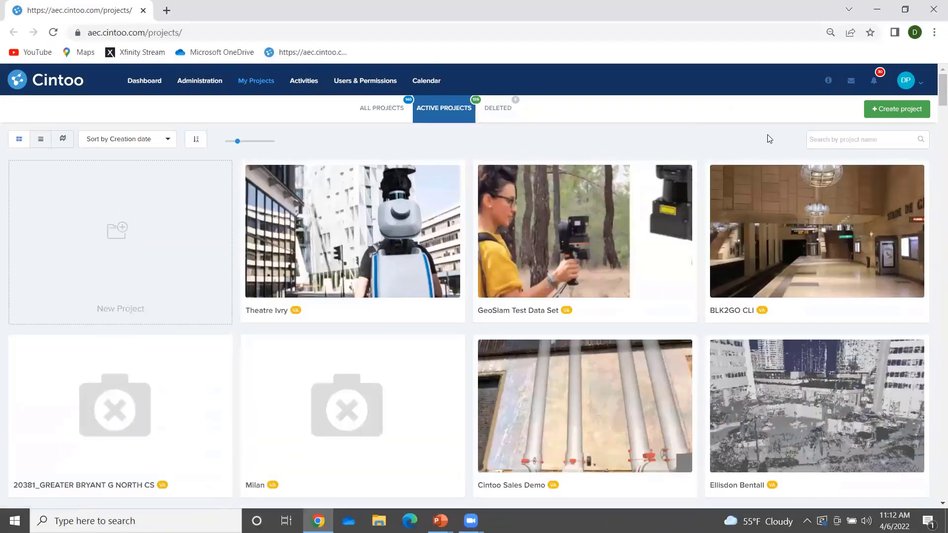
Review the specific-region data hosting choices for a new project and close the form without creating it.
{"action": "left_click", "coordinate": [911, 107]}
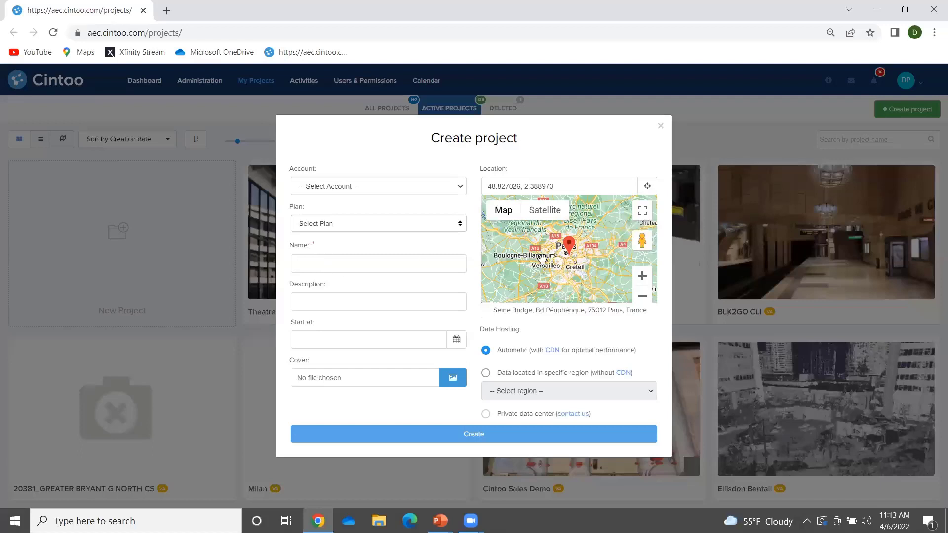
{"action": "left_click", "coordinate": [486, 373]}
{"action": "left_click", "coordinate": [527, 392]}
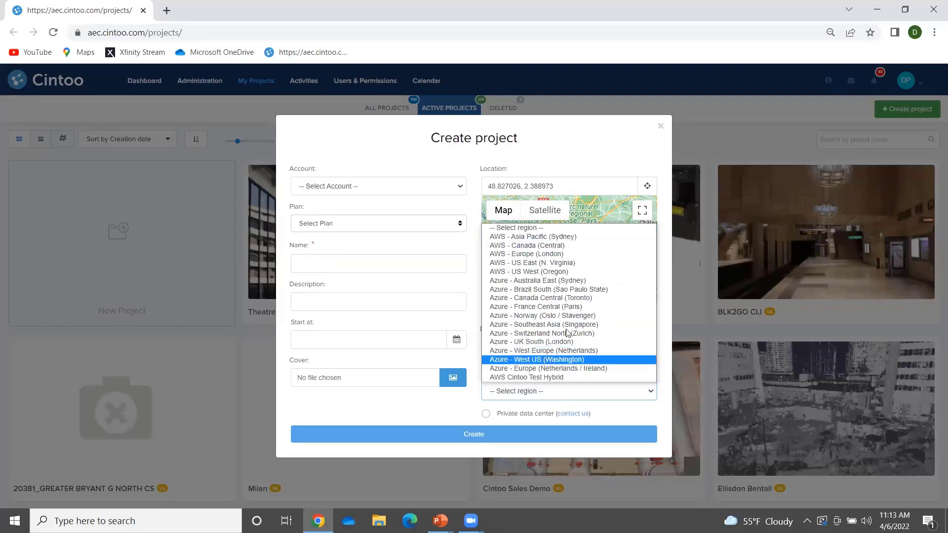
{"action": "left_click", "coordinate": [660, 127]}
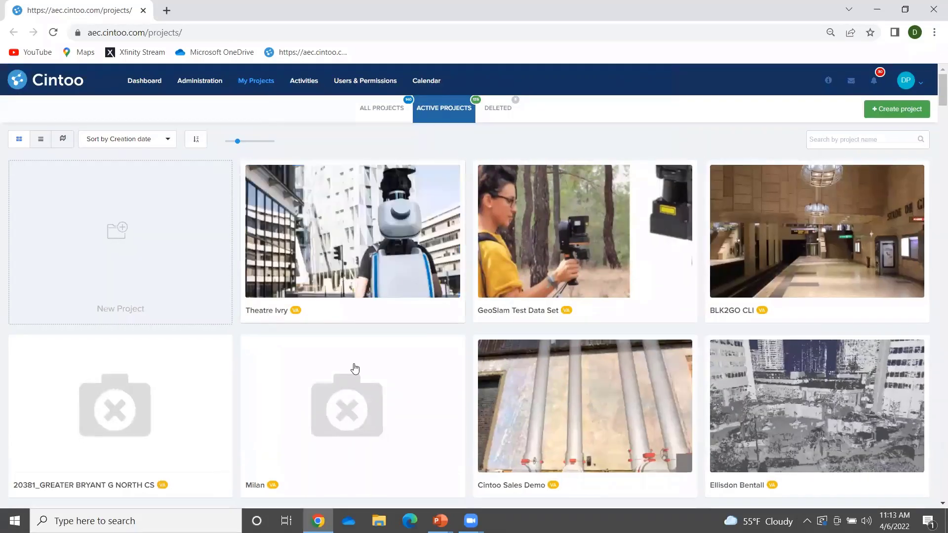
Search the active projects for "scho" and open the Cintoo David T Howard Middle School project.
{"action": "scroll", "coordinate": [454, 344], "scroll_direction": "down", "scroll_amount": 4}
{"action": "scroll", "coordinate": [454, 344], "scroll_direction": "up", "scroll_amount": 4}
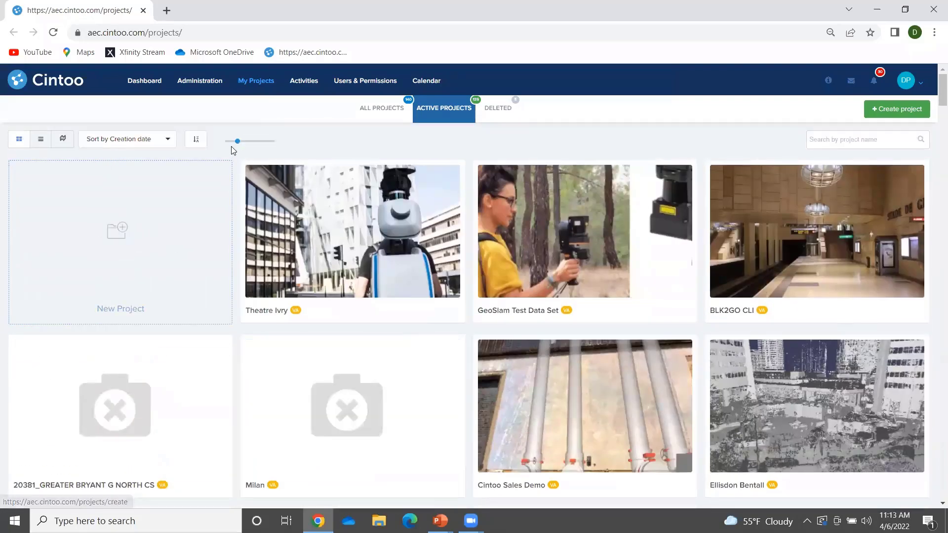
{"action": "left_click", "coordinate": [840, 140]}
{"action": "type", "text": "s"}
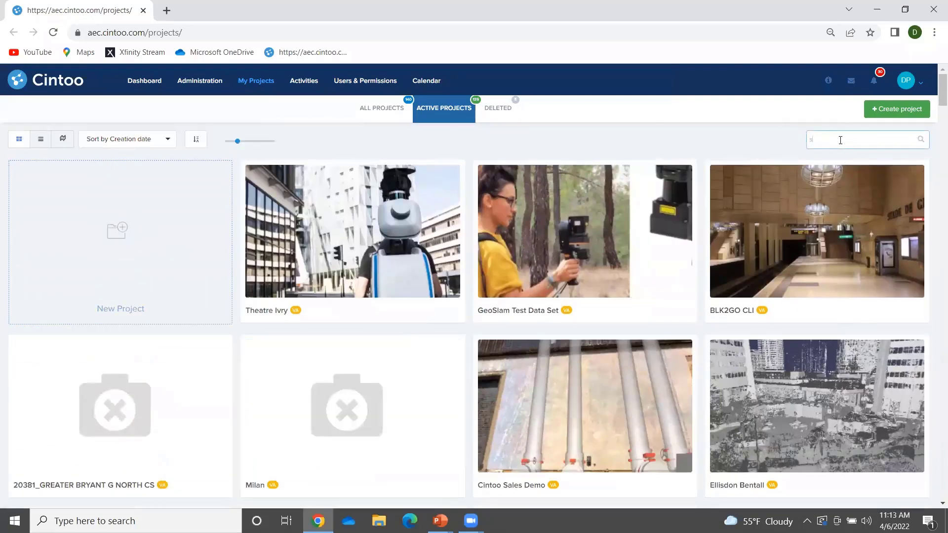
{"action": "type", "text": "cho"}
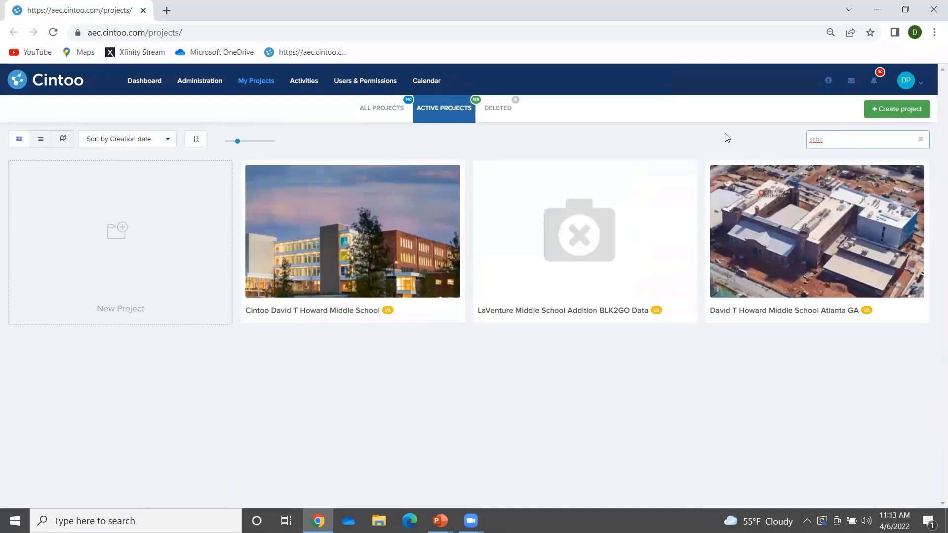
{"action": "left_click", "coordinate": [353, 230]}
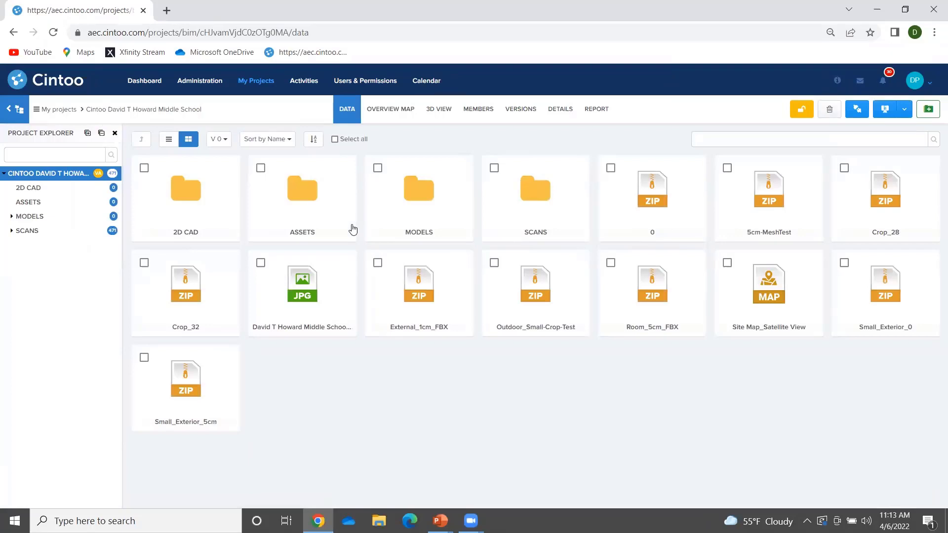
Expand the Scans folder and browse the Gym Level 2 and Level 1 scans, finishing on Gym Level 1.
{"action": "left_click", "coordinate": [13, 230]}
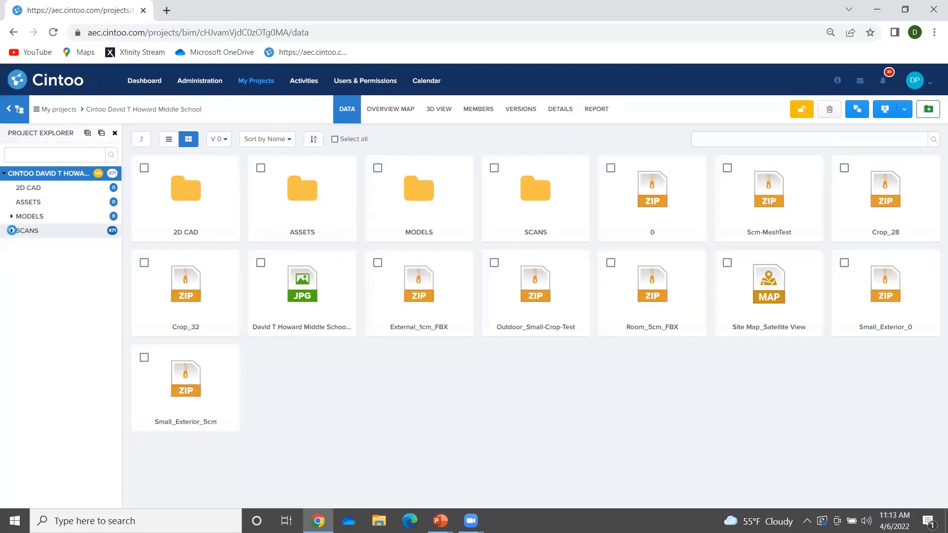
{"action": "left_click", "coordinate": [12, 231]}
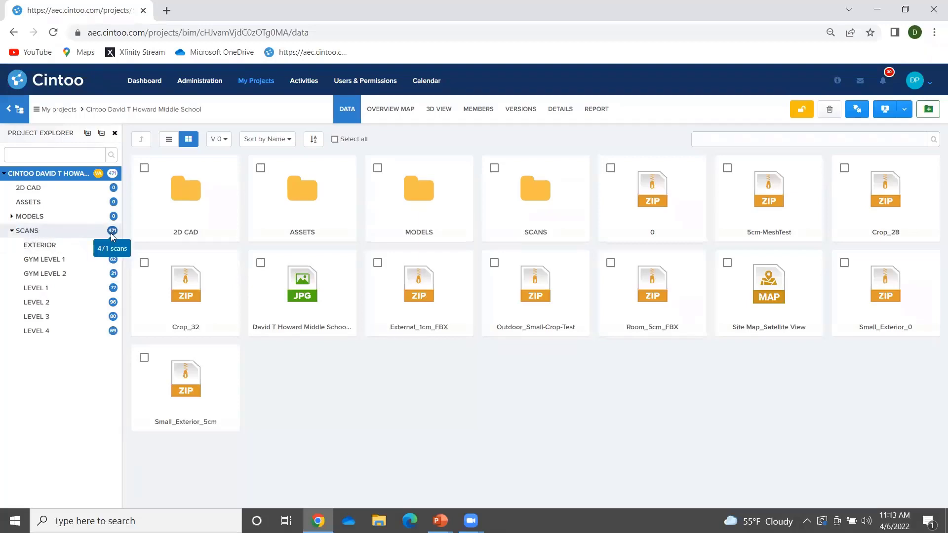
{"action": "left_click", "coordinate": [50, 259]}
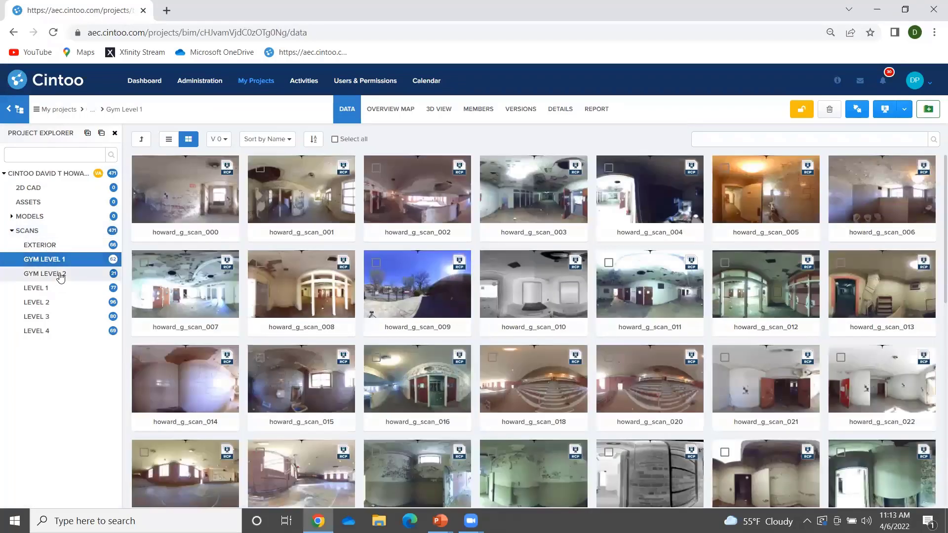
{"action": "left_click", "coordinate": [61, 276]}
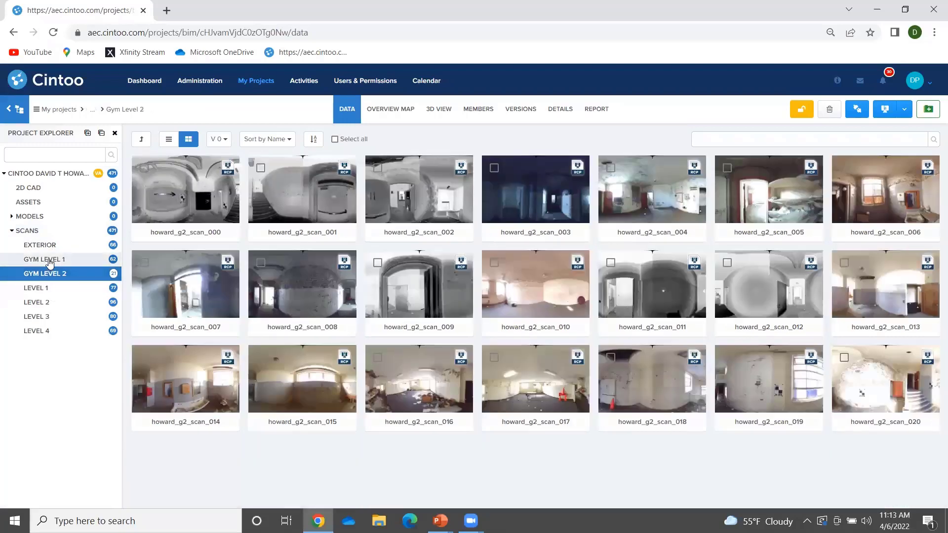
{"action": "left_click", "coordinate": [49, 261]}
{"action": "left_click", "coordinate": [42, 288]}
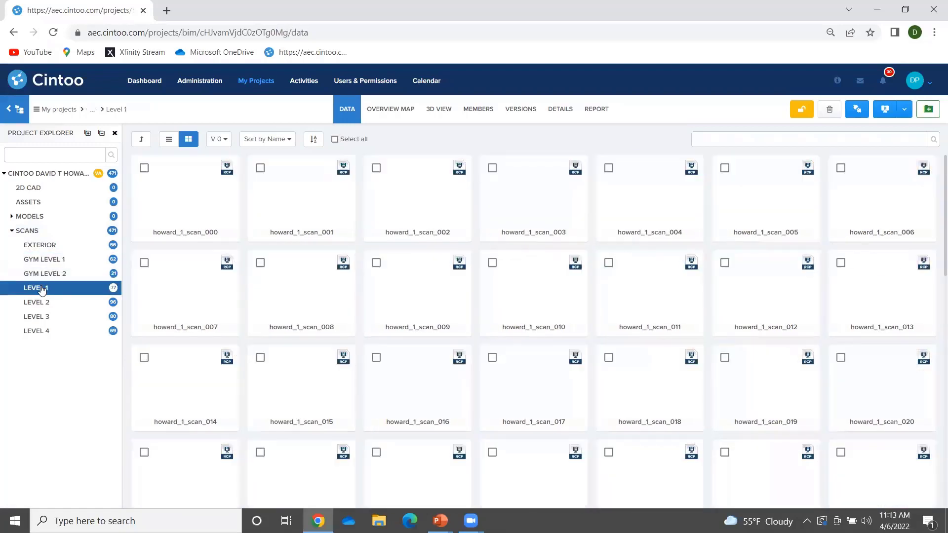
{"action": "left_click", "coordinate": [50, 260]}
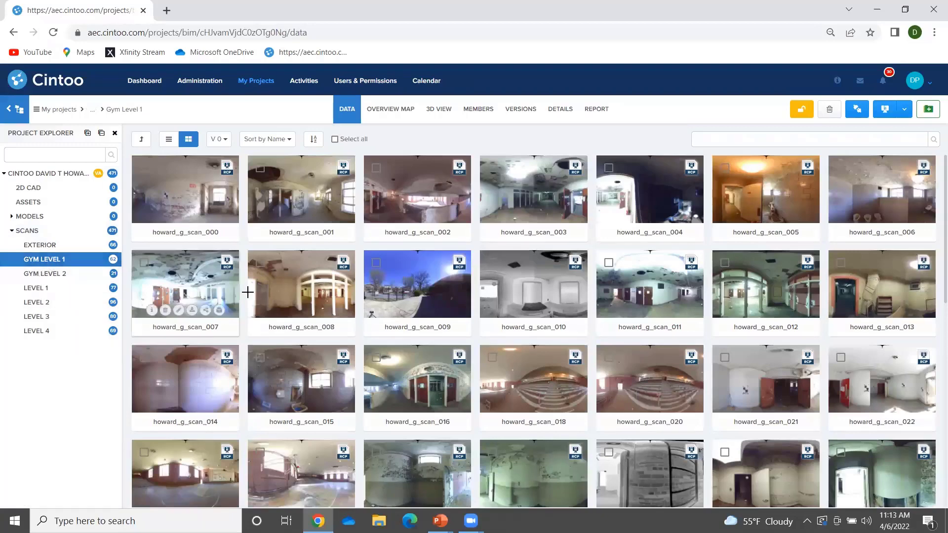
Preview the howard_g_scan_008 panorama at full size and open that scan in the 3D view.
{"action": "left_click", "coordinate": [315, 292]}
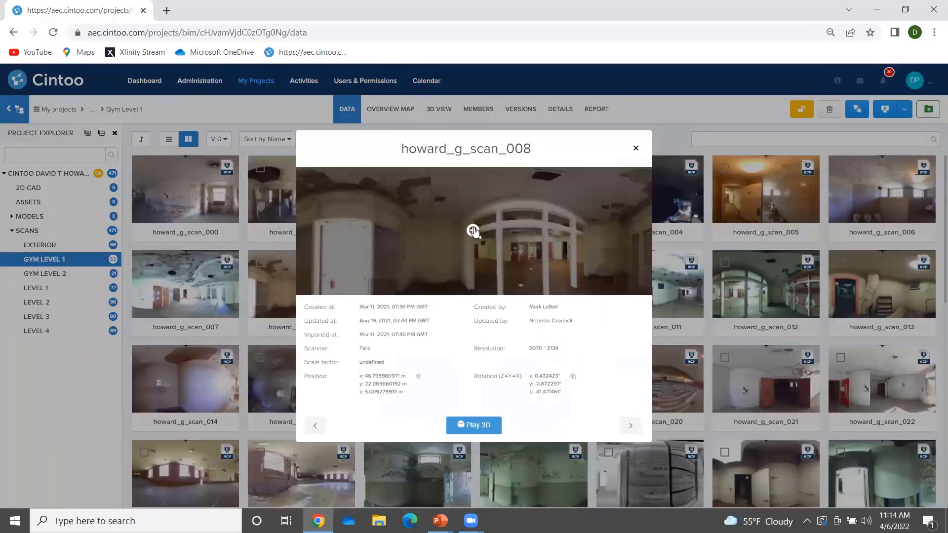
{"action": "left_click", "coordinate": [473, 231]}
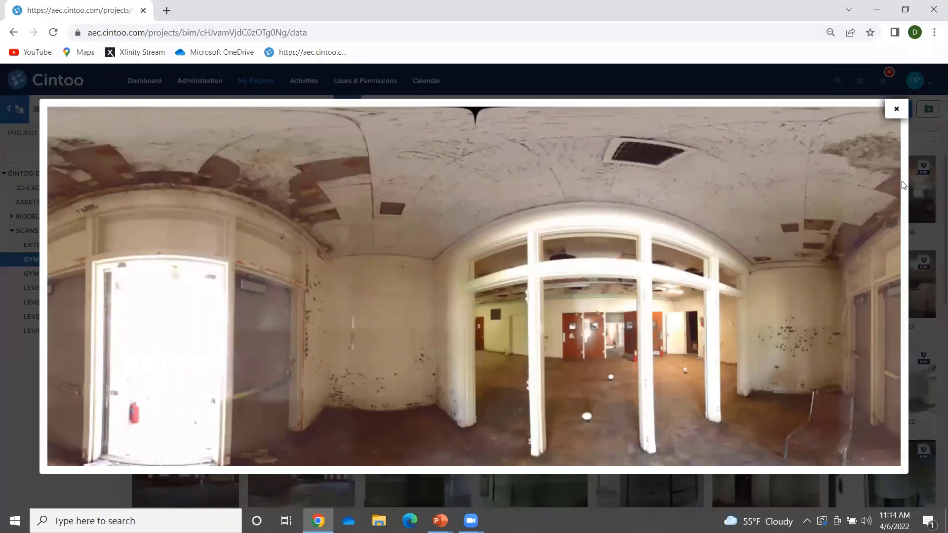
{"action": "left_click", "coordinate": [896, 110]}
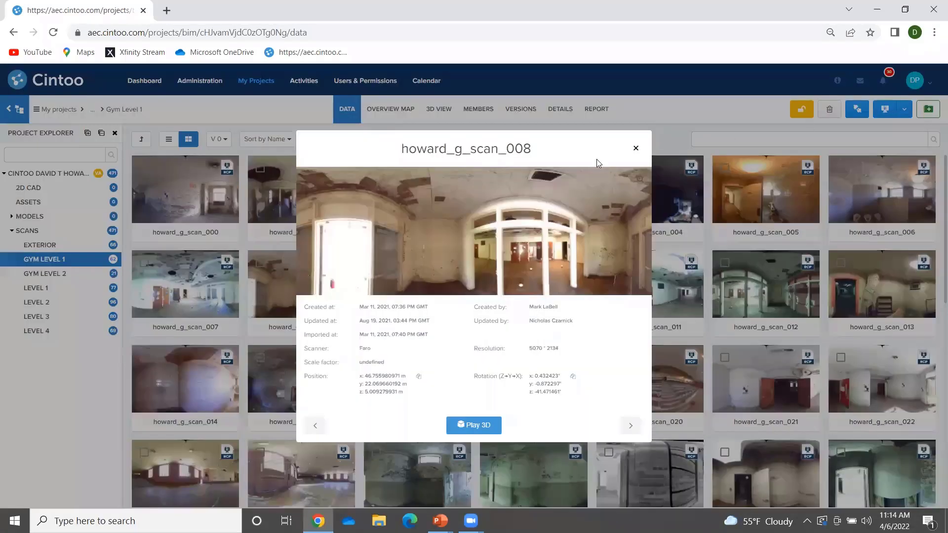
{"action": "left_click", "coordinate": [482, 426]}
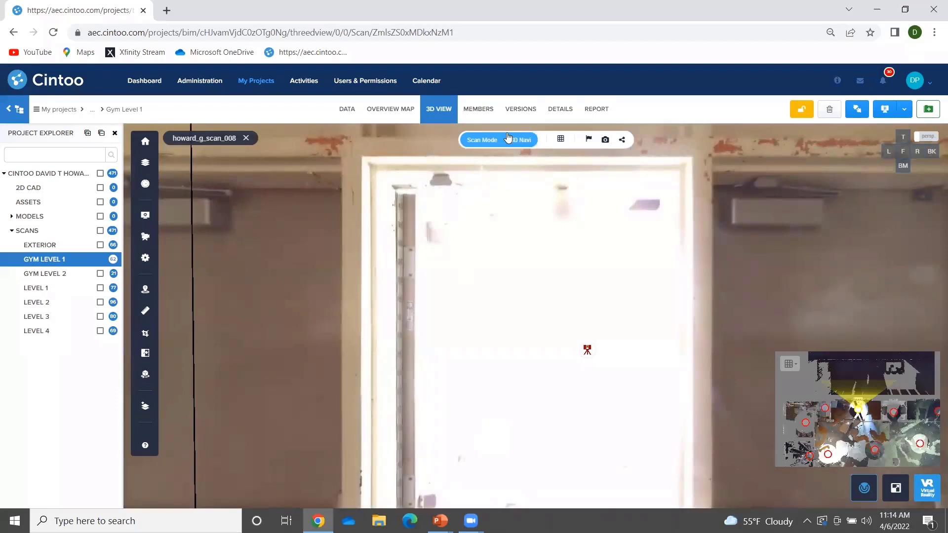
Turn towards the room behind the glazed partition, move to howard_g_scan_007 and face down the corridor.
{"action": "scroll", "coordinate": [429, 398], "scroll_direction": "down", "scroll_amount": 3}
{"action": "left_click_drag", "start_coordinate": [856, 302], "coordinate": [349, 297]}
{"action": "left_click_drag", "start_coordinate": [844, 366], "coordinate": [493, 327]}
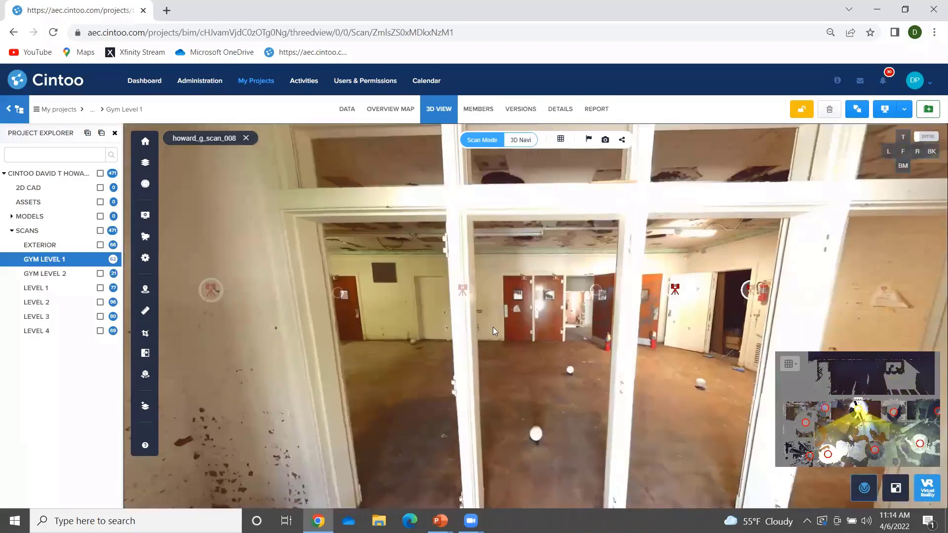
{"action": "left_click", "coordinate": [462, 290]}
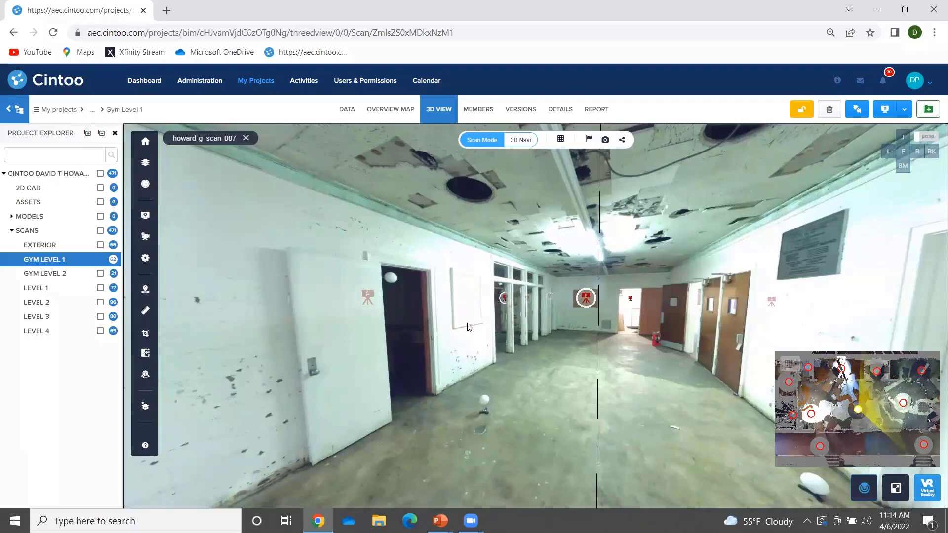
{"action": "left_click_drag", "start_coordinate": [422, 408], "coordinate": [328, 418]}
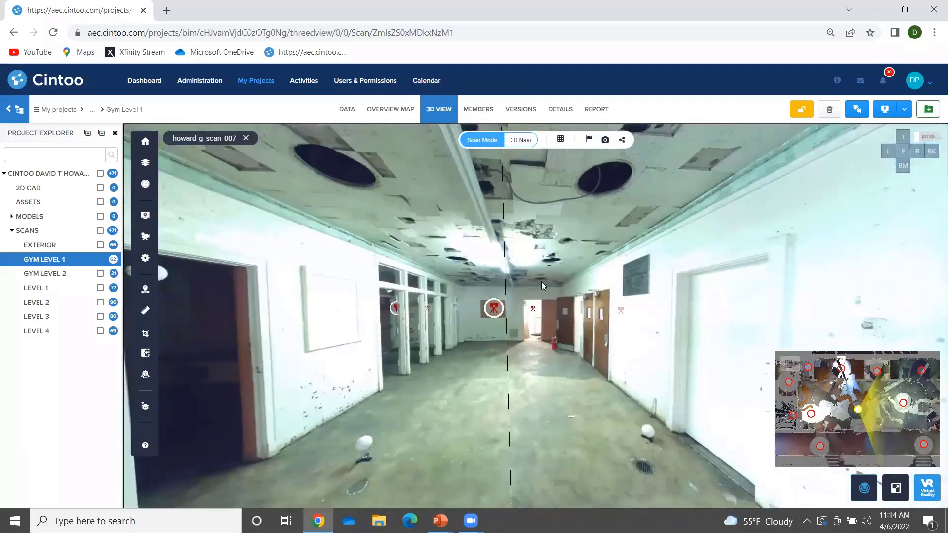
Switch the scan rendering to 3D Surface and inspect the ceiling and the framed entrance partition.
{"action": "left_click", "coordinate": [560, 139]}
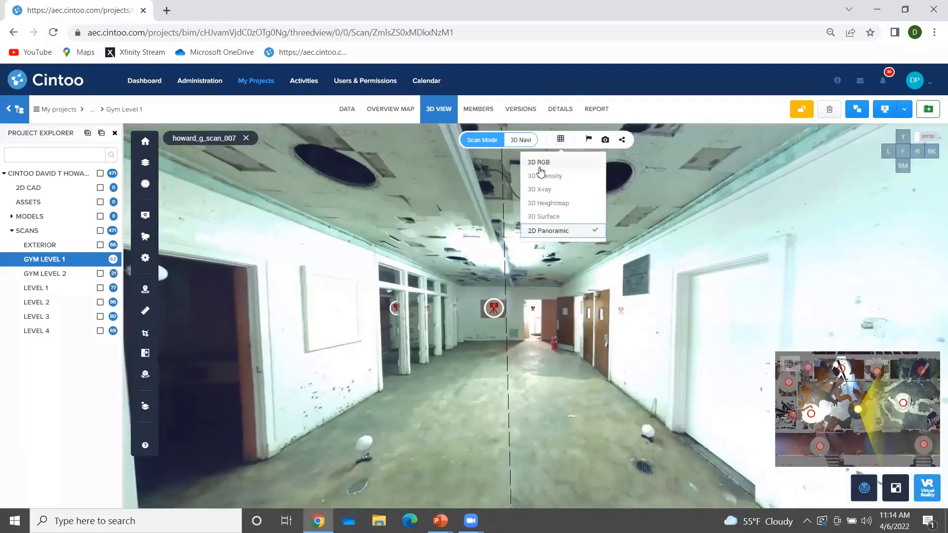
{"action": "left_click", "coordinate": [557, 218]}
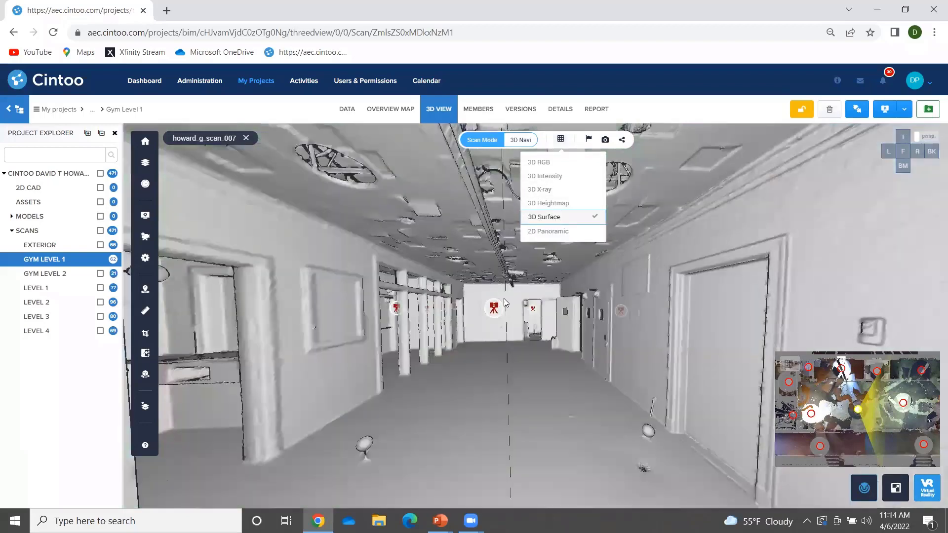
{"action": "left_click_drag", "start_coordinate": [223, 198], "coordinate": [594, 333]}
{"action": "scroll", "coordinate": [557, 333], "scroll_direction": "up", "scroll_amount": 3}
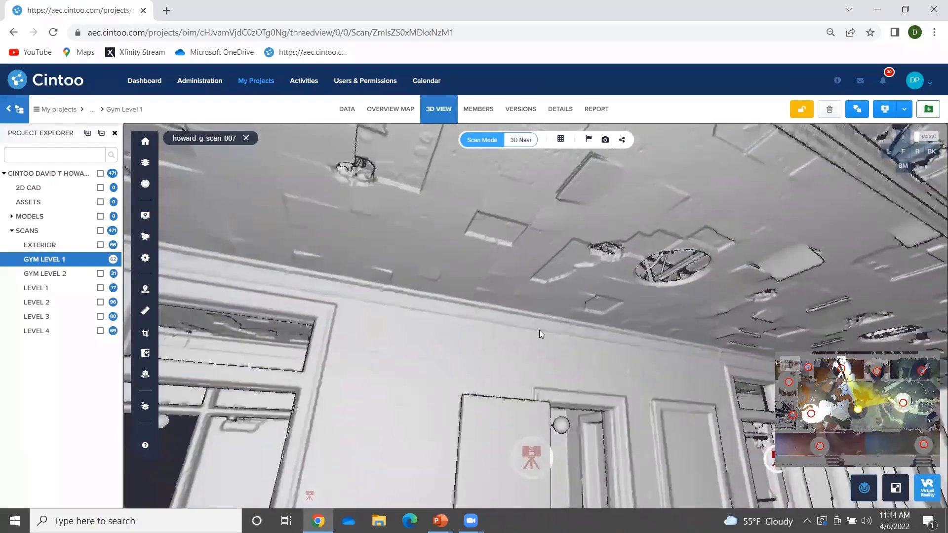
{"action": "left_click_drag", "start_coordinate": [405, 425], "coordinate": [717, 280]}
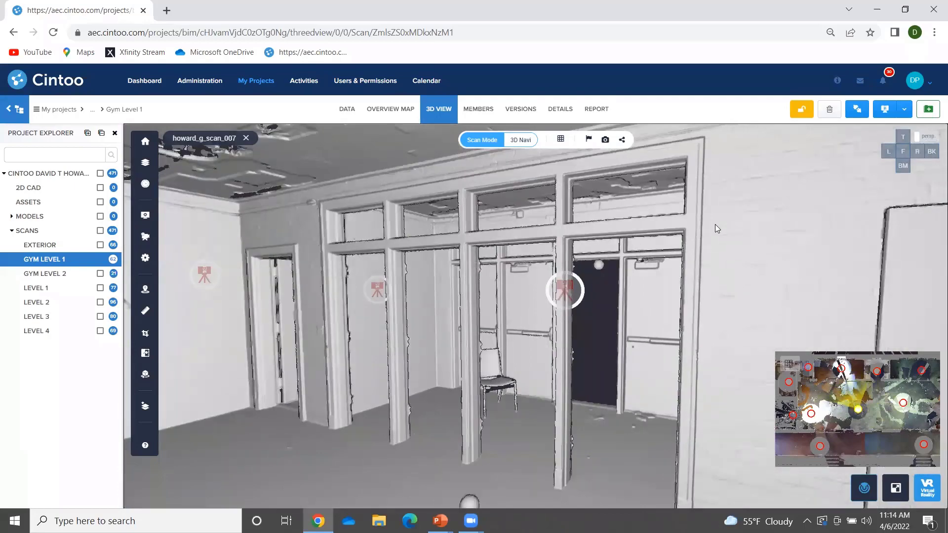
{"action": "left_click_drag", "start_coordinate": [771, 172], "coordinate": [578, 352]}
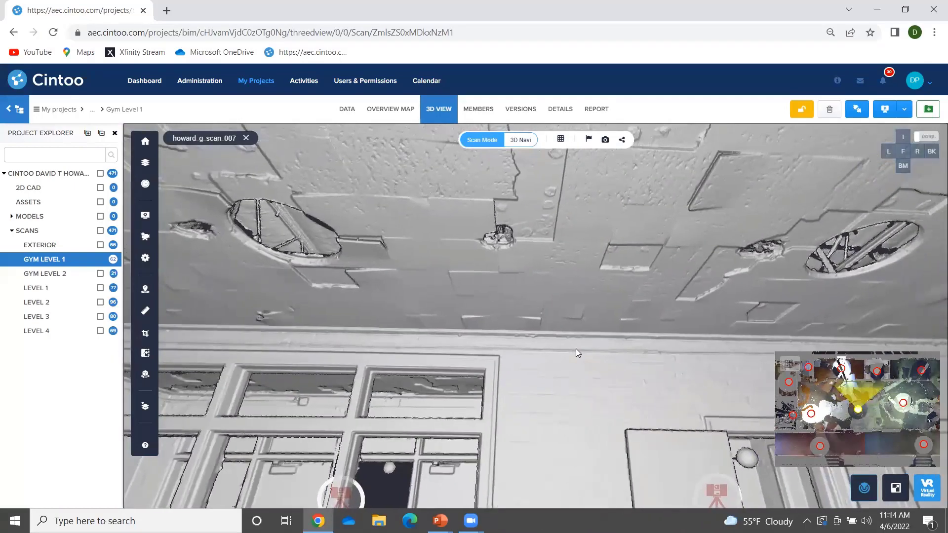
Examine the ceiling tiles, brick walls, doors and cornice up close in the surface rendering.
{"action": "scroll", "coordinate": [577, 349], "scroll_direction": "up", "scroll_amount": 5}
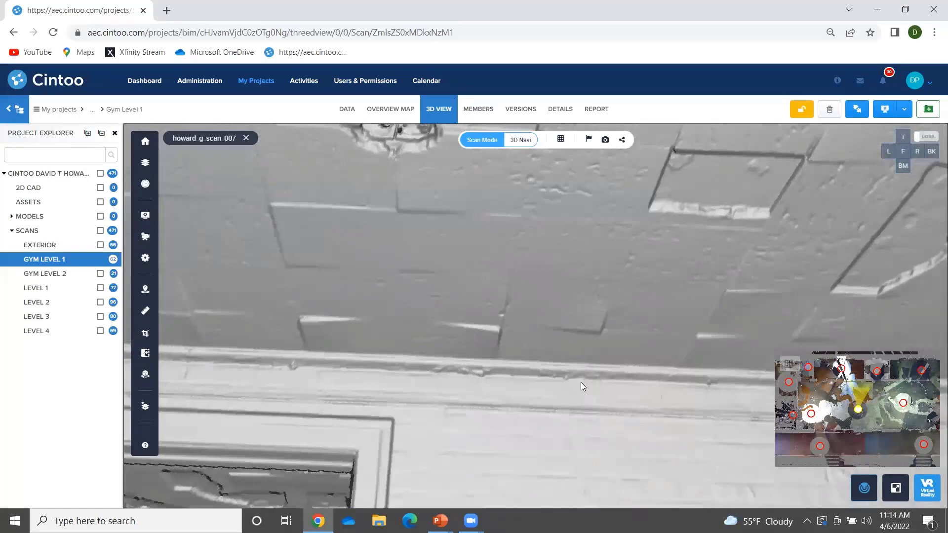
{"action": "left_click_drag", "start_coordinate": [590, 440], "coordinate": [583, 337]}
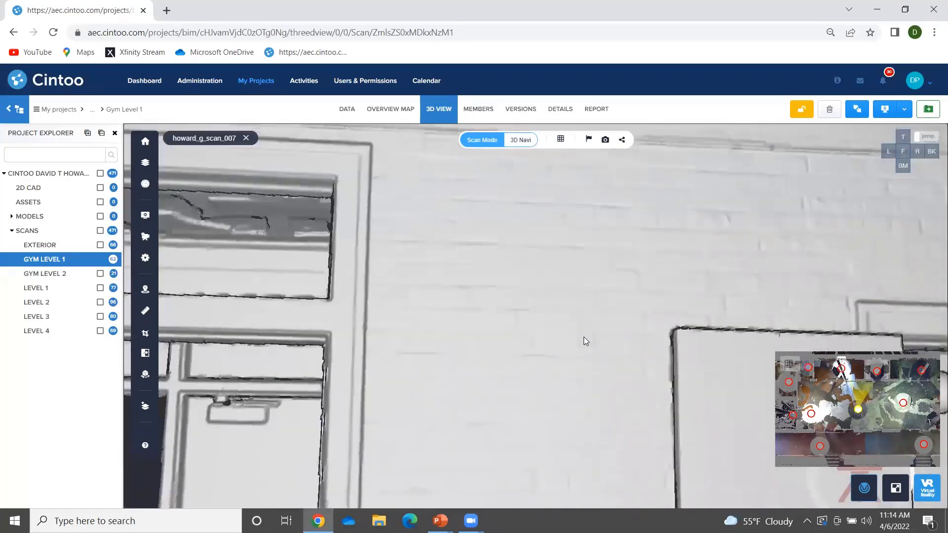
{"action": "scroll", "coordinate": [583, 341], "scroll_direction": "down", "scroll_amount": 2}
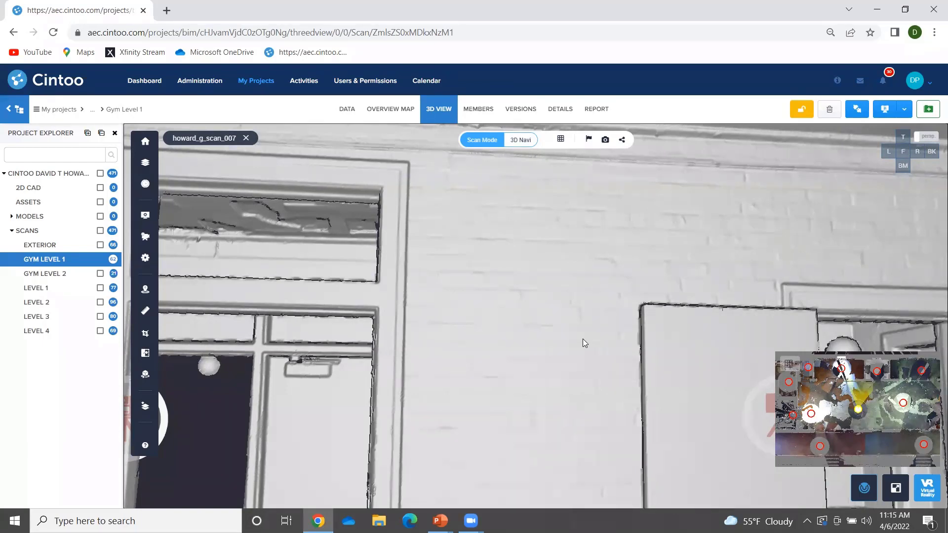
{"action": "scroll", "coordinate": [628, 200], "scroll_direction": "down", "scroll_amount": 3}
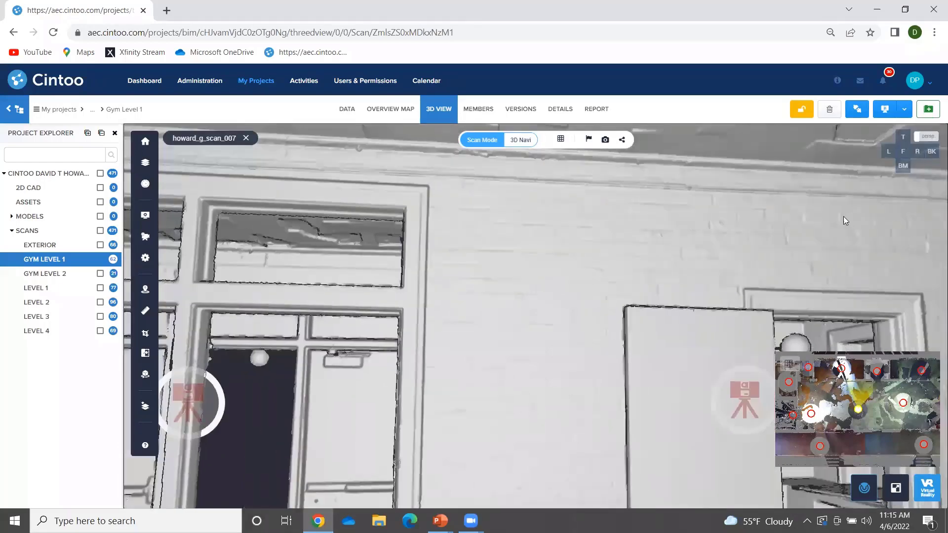
{"action": "left_click_drag", "start_coordinate": [843, 217], "coordinate": [183, 232]}
{"action": "left_click_drag", "start_coordinate": [663, 324], "coordinate": [167, 160]}
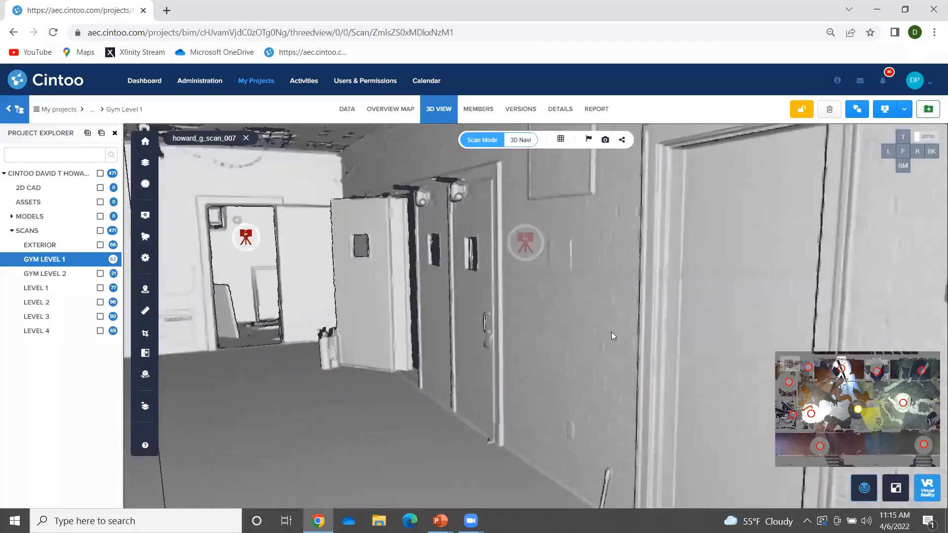
{"action": "left_click_drag", "start_coordinate": [580, 300], "coordinate": [412, 452]}
{"action": "left_click_drag", "start_coordinate": [507, 244], "coordinate": [487, 260]}
Compare the damaged ceiling tiles in 3D RGB and 3D Surface rendering, finishing in 3D Surface facing the corridor doors.
{"action": "left_click", "coordinate": [560, 139]}
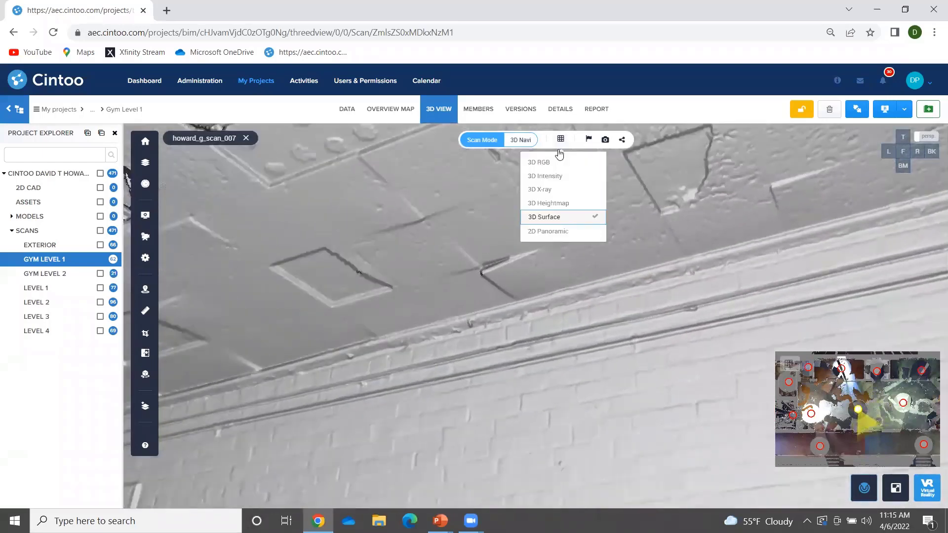
{"action": "left_click", "coordinate": [555, 165]}
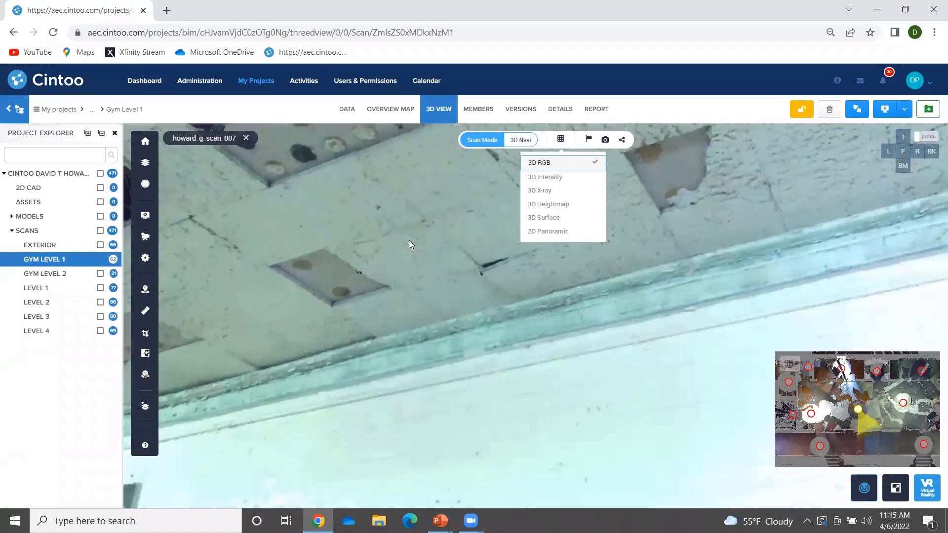
{"action": "left_click_drag", "start_coordinate": [408, 240], "coordinate": [646, 314]}
{"action": "left_click", "coordinate": [559, 140]}
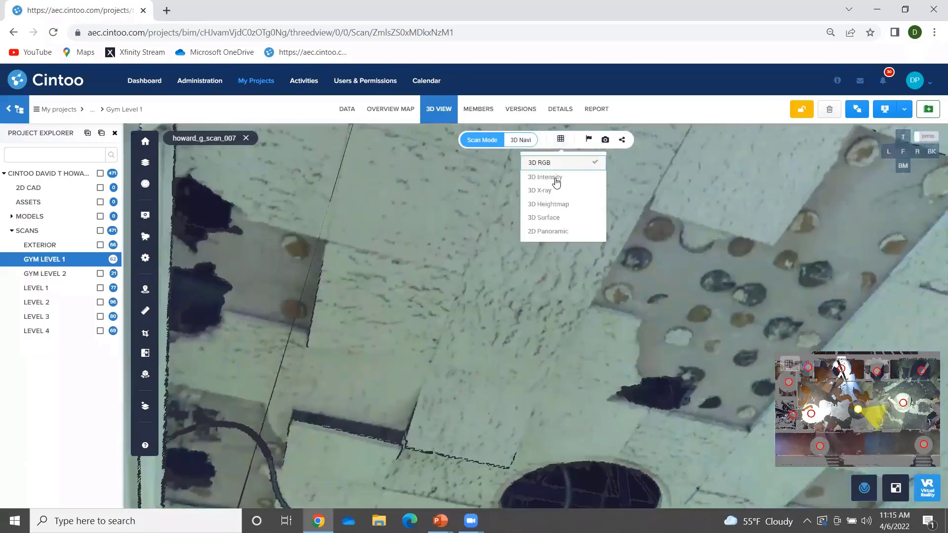
{"action": "left_click", "coordinate": [545, 217]}
{"action": "scroll", "coordinate": [578, 333], "scroll_direction": "down", "scroll_amount": 3}
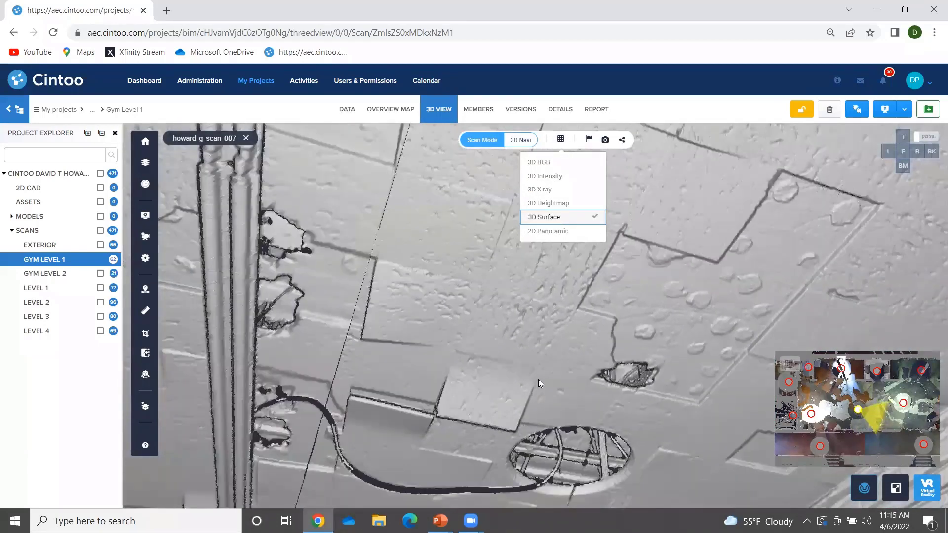
{"action": "left_click_drag", "start_coordinate": [538, 379], "coordinate": [402, 220]}
{"action": "left_click_drag", "start_coordinate": [491, 364], "coordinate": [518, 292]}
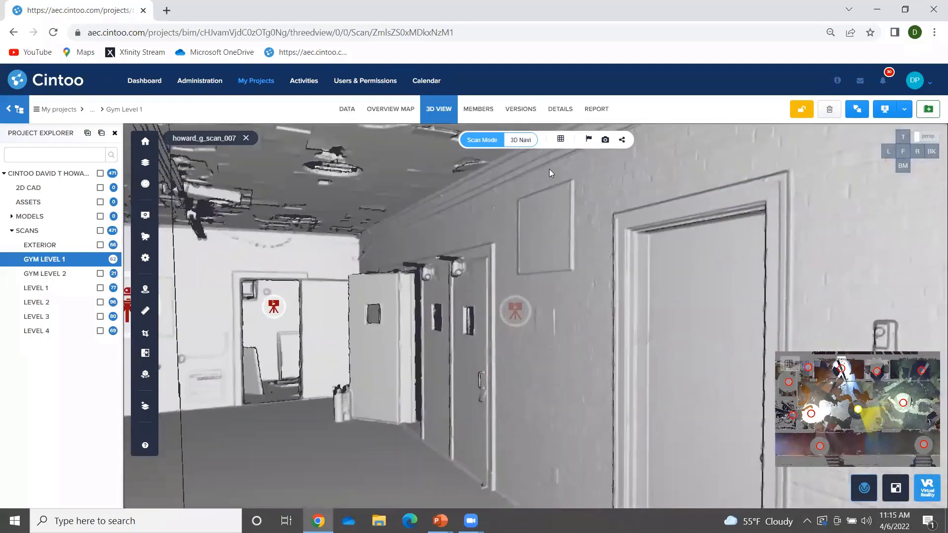
Switch the scan to 2D Panoramic rendering and look around to the framed entrance partition and the chair behind it.
{"action": "left_click", "coordinate": [560, 139]}
{"action": "left_click", "coordinate": [547, 231]}
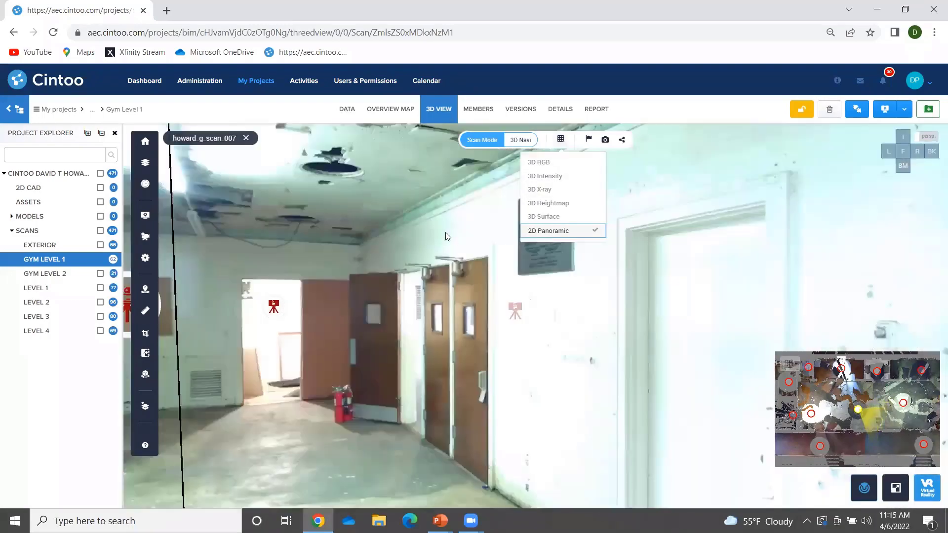
{"action": "left_click_drag", "start_coordinate": [285, 330], "coordinate": [839, 316]}
{"action": "left_click_drag", "start_coordinate": [417, 333], "coordinate": [888, 289]}
{"action": "left_click_drag", "start_coordinate": [333, 289], "coordinate": [607, 289]}
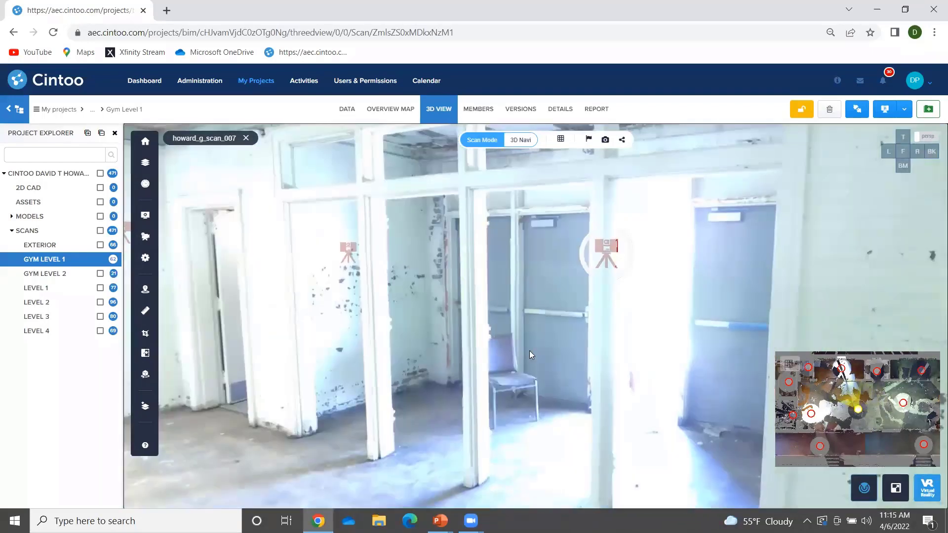
{"action": "left_click_drag", "start_coordinate": [532, 278], "coordinate": [520, 332]}
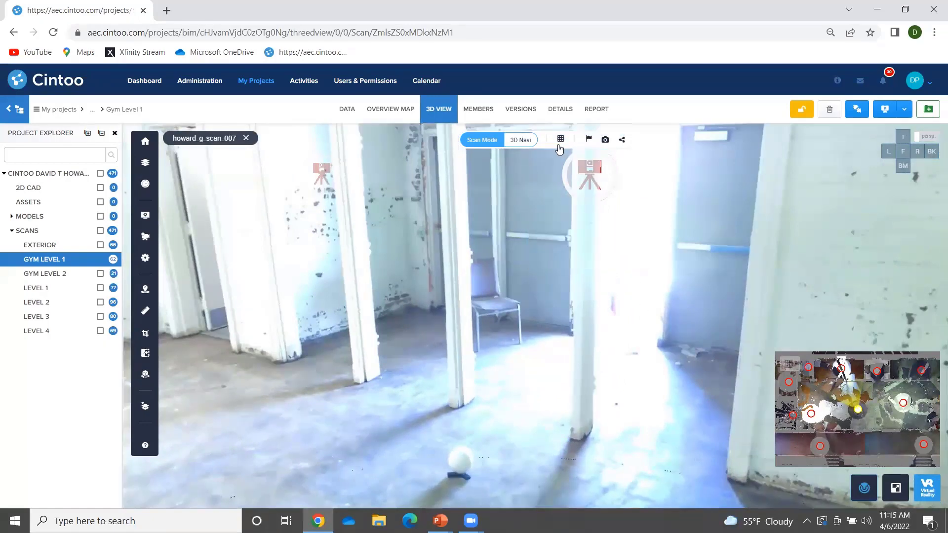
Return the scan to 3D Surface rendering and turn to the double doors beside the fire extinguishers.
{"action": "left_click", "coordinate": [560, 139]}
{"action": "left_click", "coordinate": [553, 219]}
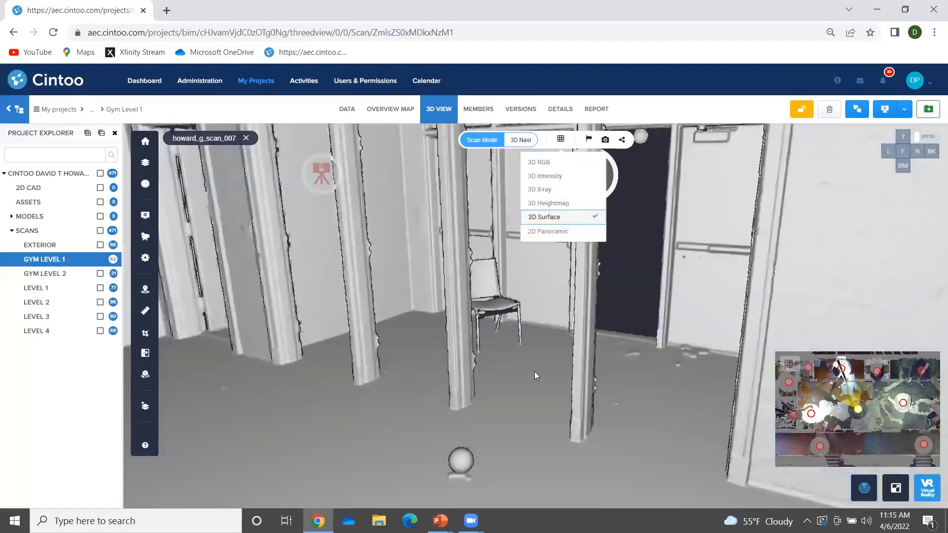
{"action": "left_click_drag", "start_coordinate": [387, 316], "coordinate": [755, 340]}
{"action": "mouse_move", "coordinate": [444, 296]}
{"action": "left_mouse_down"}
{"action": "mouse_move", "coordinate": [586, 328]}
{"action": "mouse_move", "coordinate": [685, 278]}
{"action": "mouse_move", "coordinate": [405, 290]}
{"action": "mouse_move", "coordinate": [453, 295]}
{"action": "left_mouse_up"}
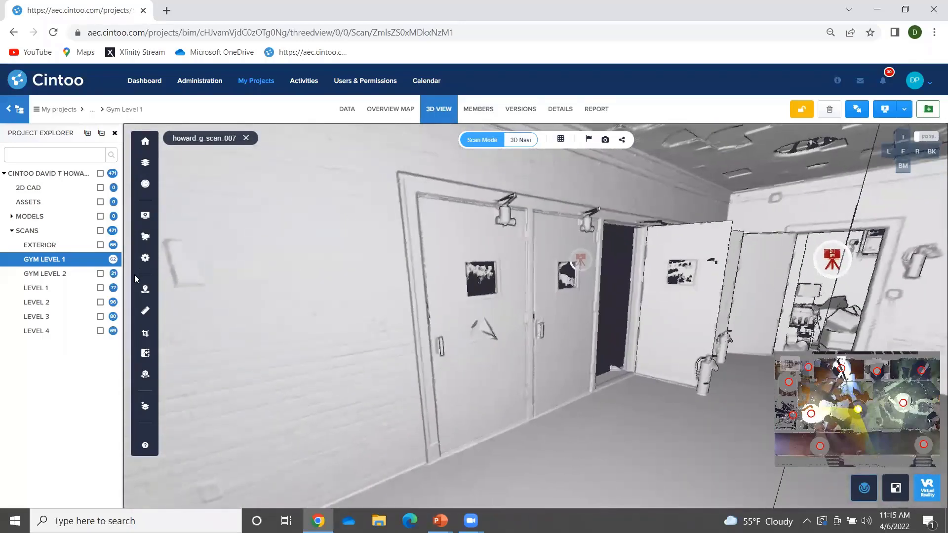
Add an Ortho Z measurement from ceiling to floor at the open door, and display the saved Measurement 3.
{"action": "left_click", "coordinate": [146, 312]}
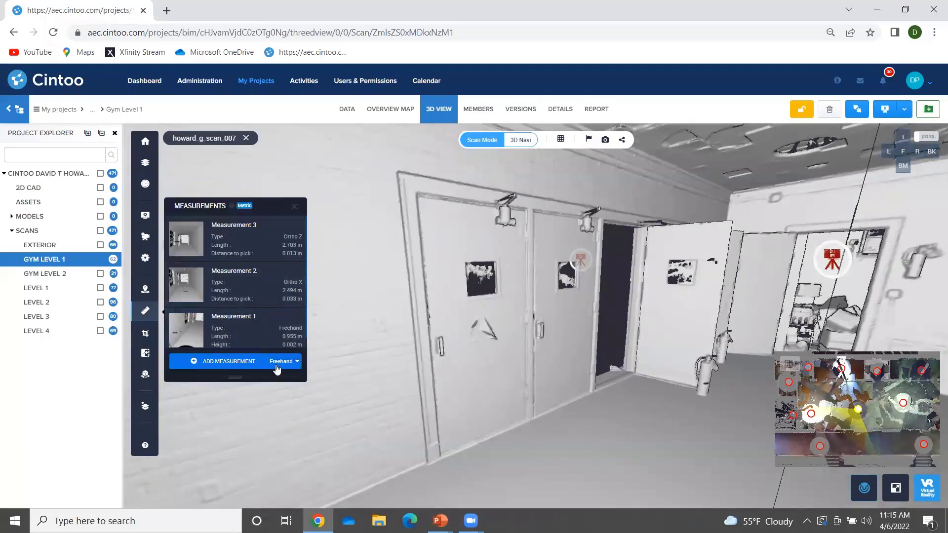
{"action": "left_click", "coordinate": [282, 361]}
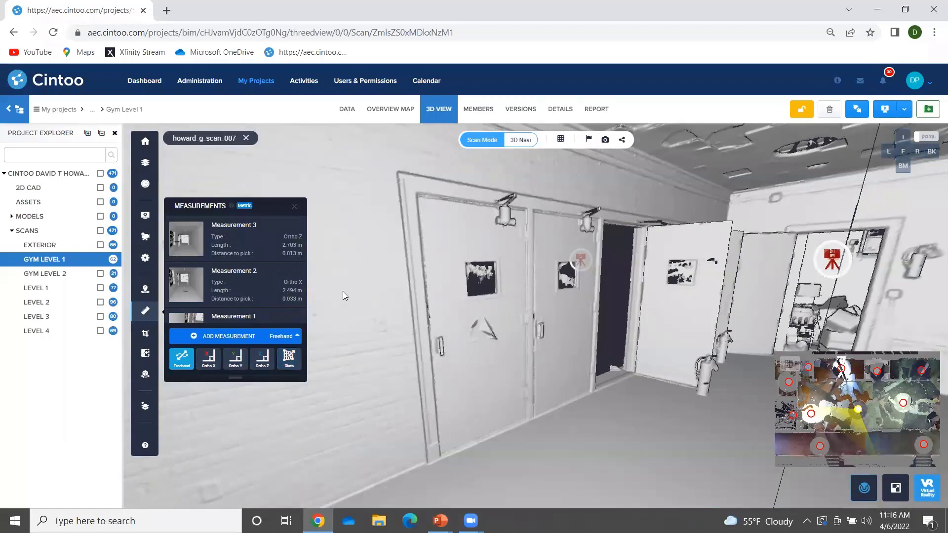
{"action": "left_click", "coordinate": [262, 359]}
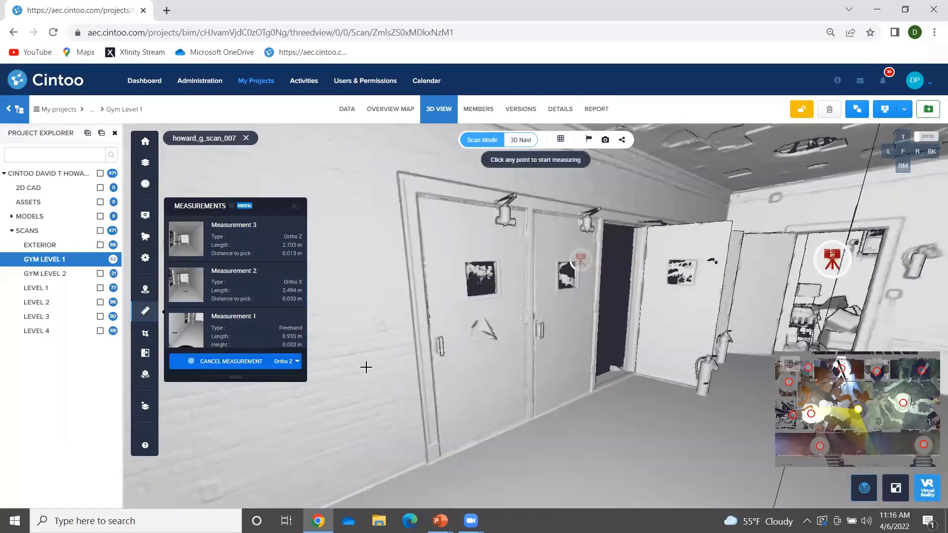
{"action": "left_click", "coordinate": [702, 159]}
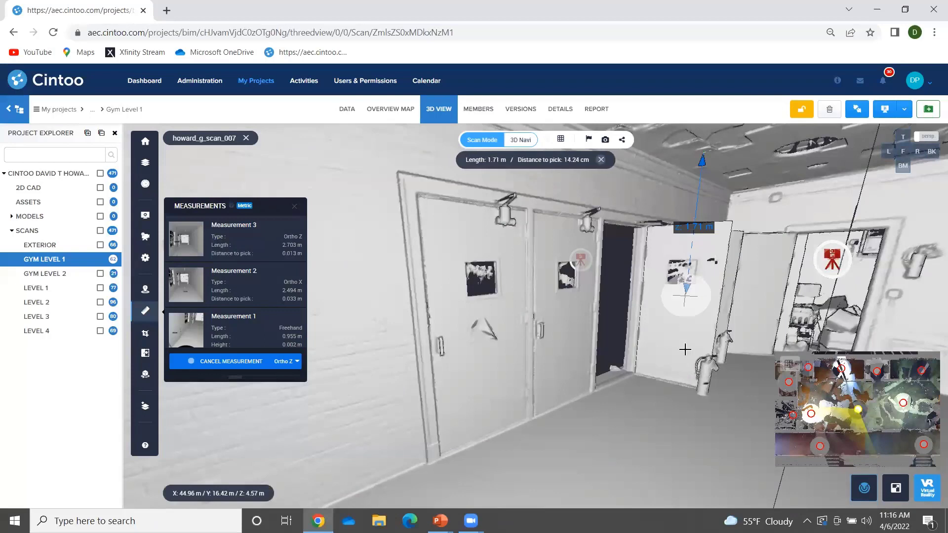
{"action": "left_click", "coordinate": [672, 408]}
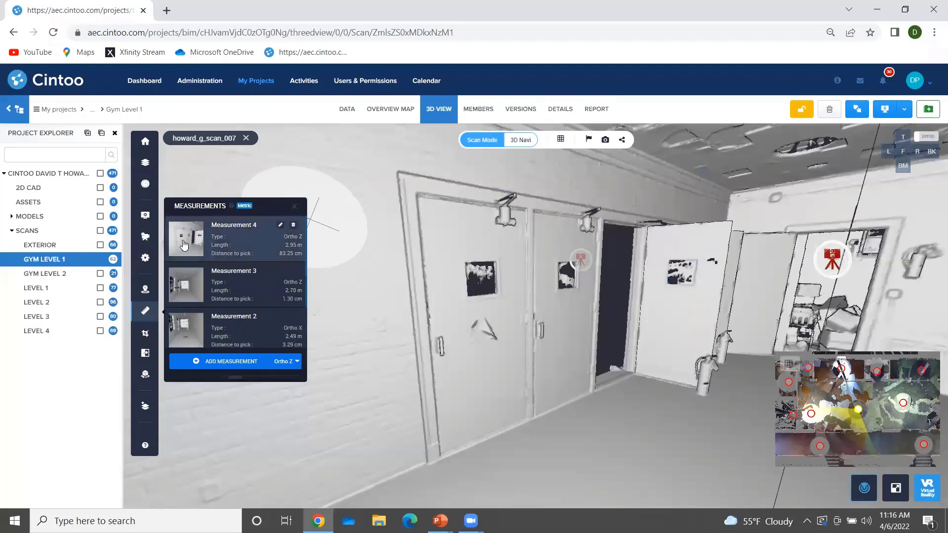
{"action": "left_click", "coordinate": [187, 293]}
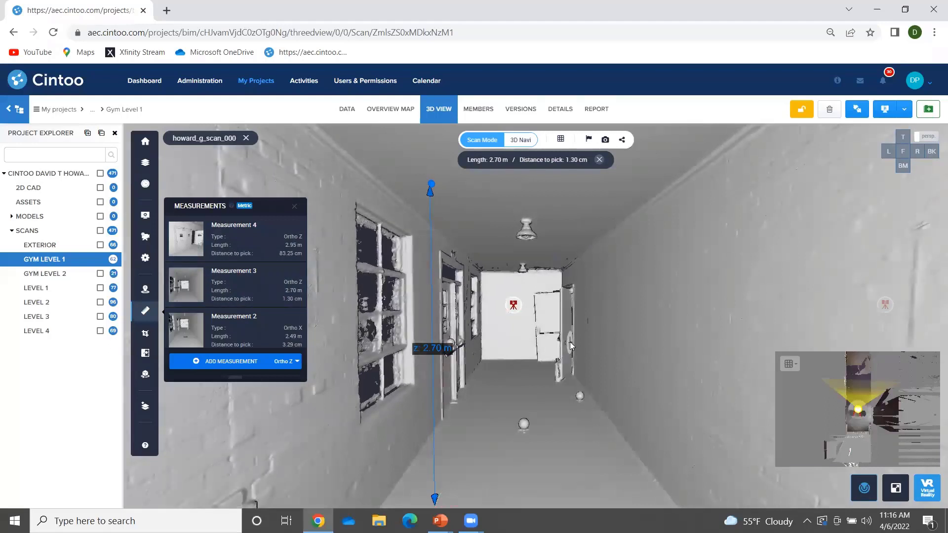
Place an annotation on the corridor ceiling lamp, set its type to Issue and title it "Lamp to be removed".
{"action": "left_click", "coordinate": [143, 290]}
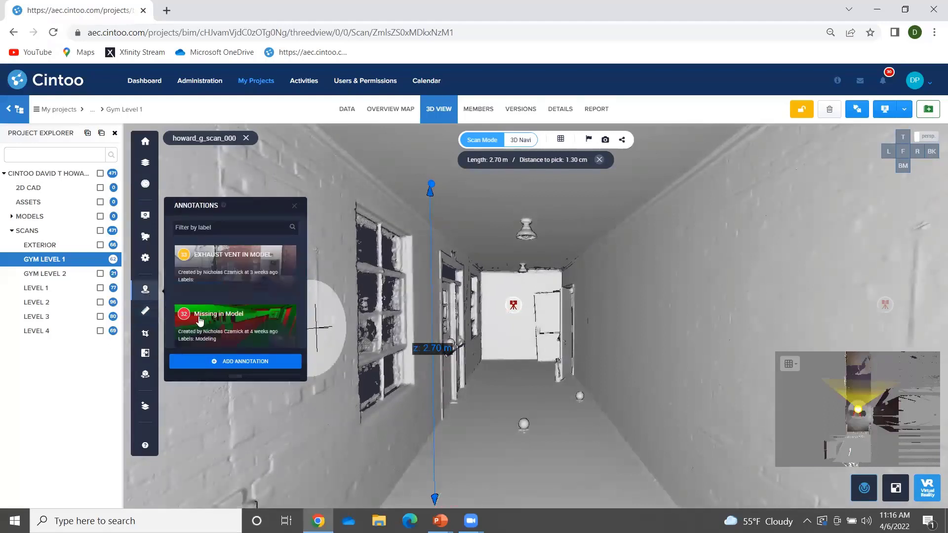
{"action": "left_click", "coordinate": [257, 365]}
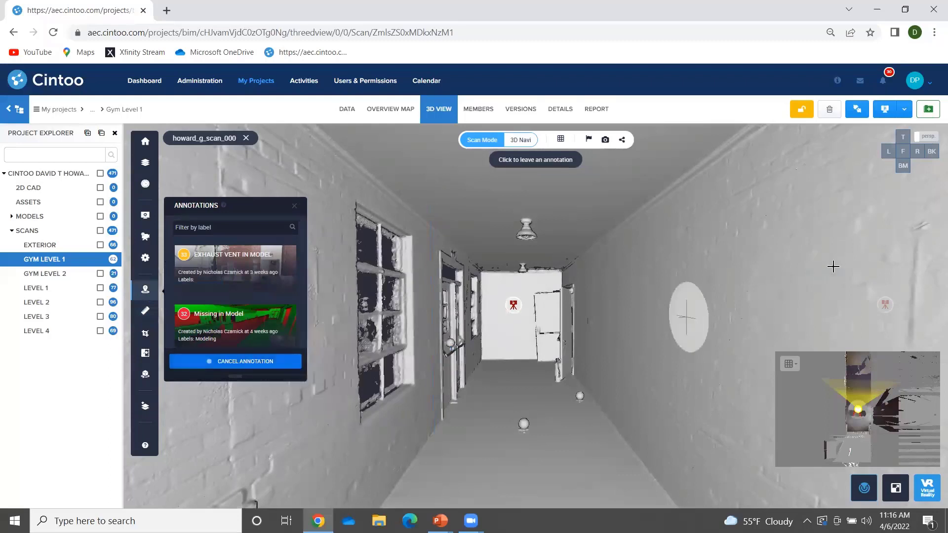
{"action": "left_click", "coordinate": [522, 231]}
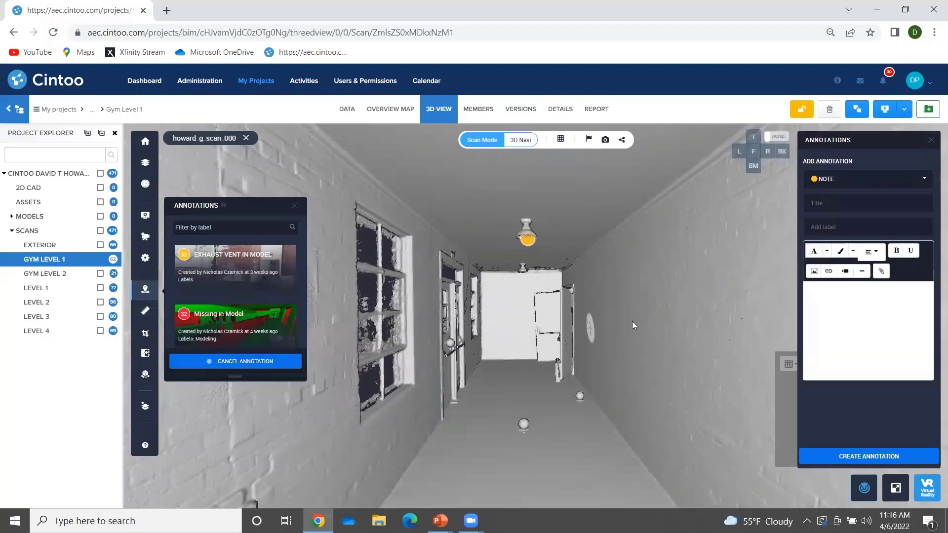
{"action": "left_click", "coordinate": [860, 179]}
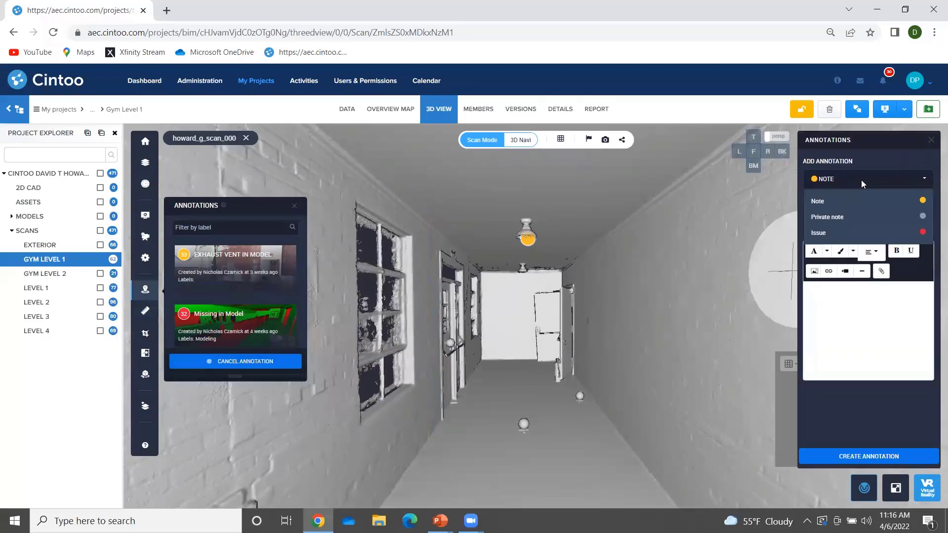
{"action": "left_click", "coordinate": [842, 235]}
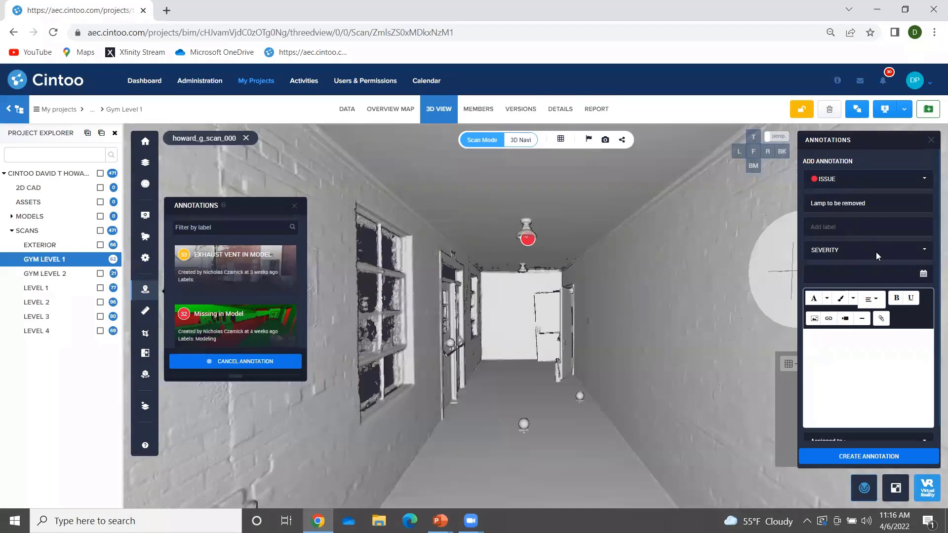
Give the lamp issue High severity, create the annotation without a due date and look through the annotation list.
{"action": "left_click", "coordinate": [853, 249]}
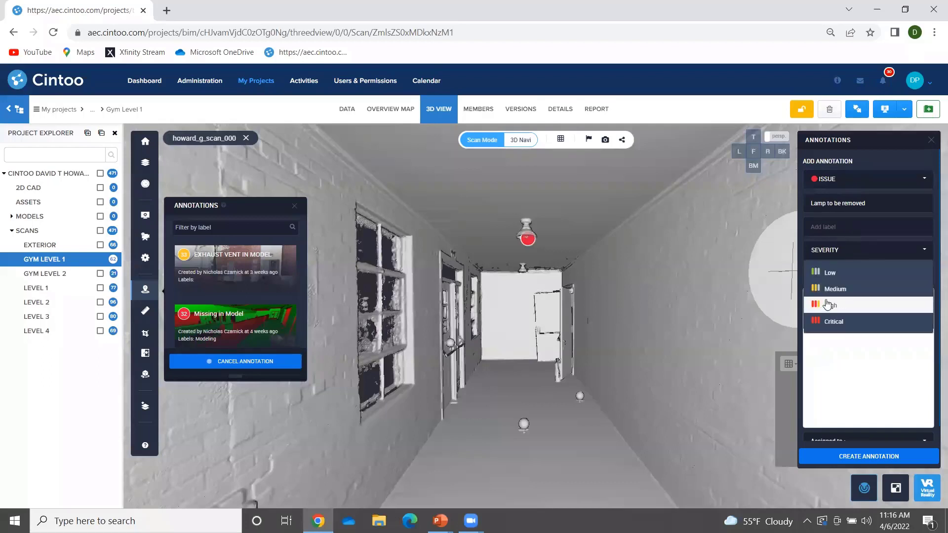
{"action": "left_click", "coordinate": [827, 305]}
{"action": "left_click", "coordinate": [844, 274]}
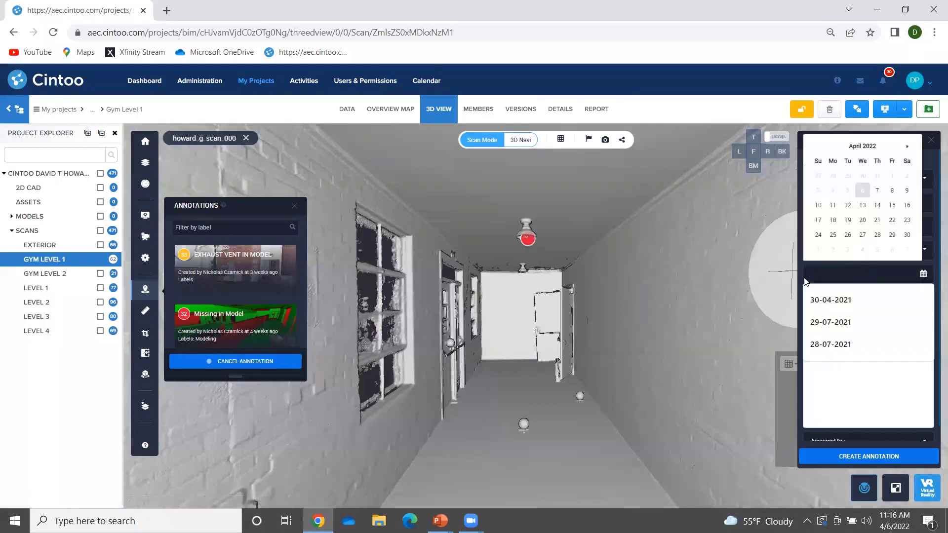
{"action": "left_click", "coordinate": [830, 346]}
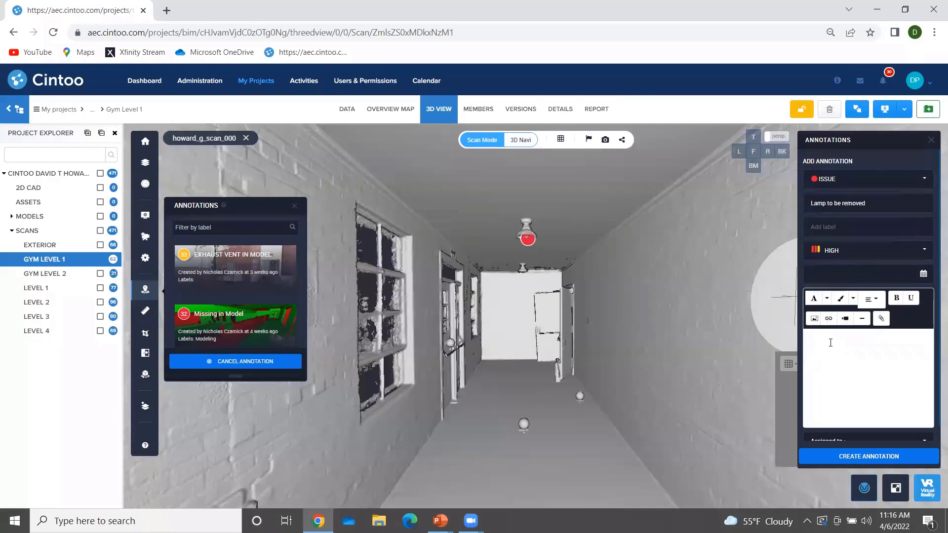
{"action": "scroll", "coordinate": [834, 348], "scroll_direction": "down", "scroll_amount": 1}
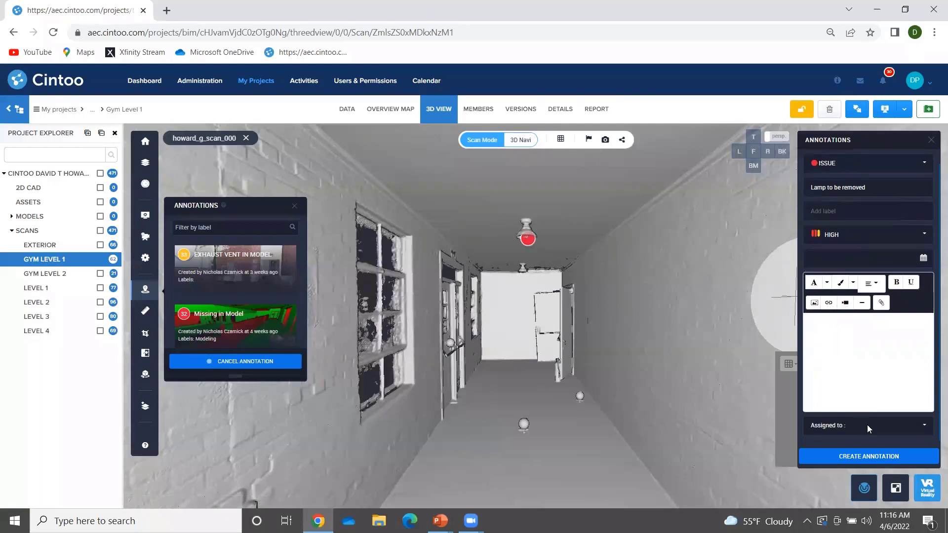
{"action": "left_click", "coordinate": [853, 455]}
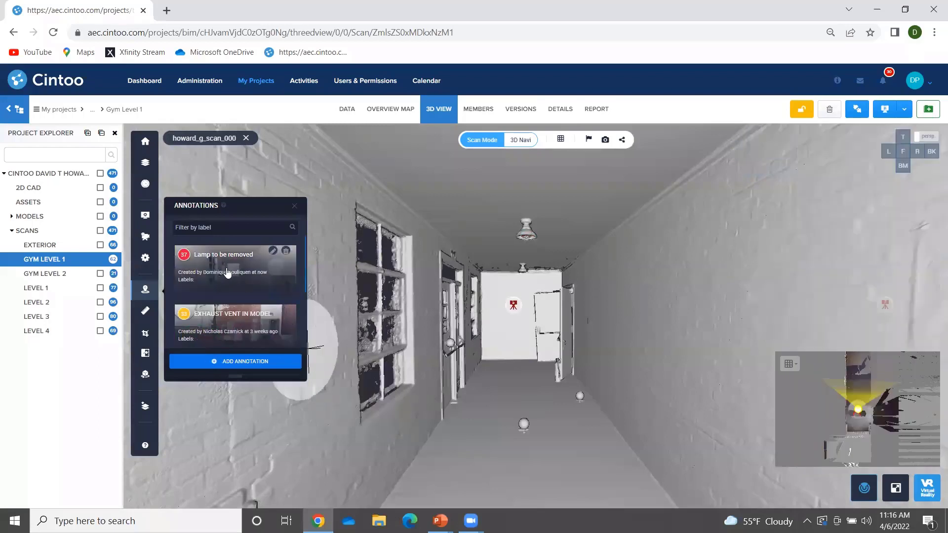
{"action": "scroll", "coordinate": [228, 273], "scroll_direction": "down", "scroll_amount": 3}
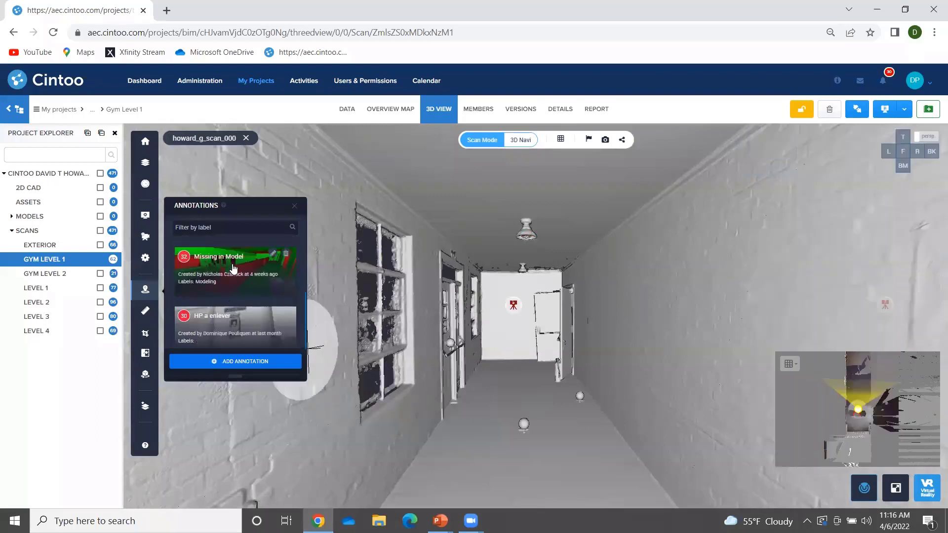
{"action": "scroll", "coordinate": [229, 305], "scroll_direction": "up", "scroll_amount": 3}
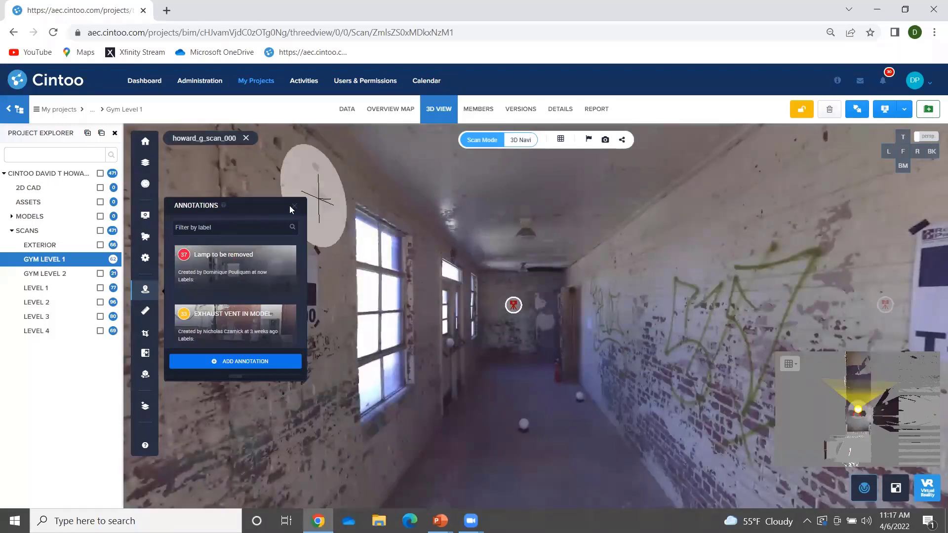
Show the whole Cintoo David T Howard Middle School project in 3D and hide the Site Map_Satellite View layer.
{"action": "left_click", "coordinate": [49, 175]}
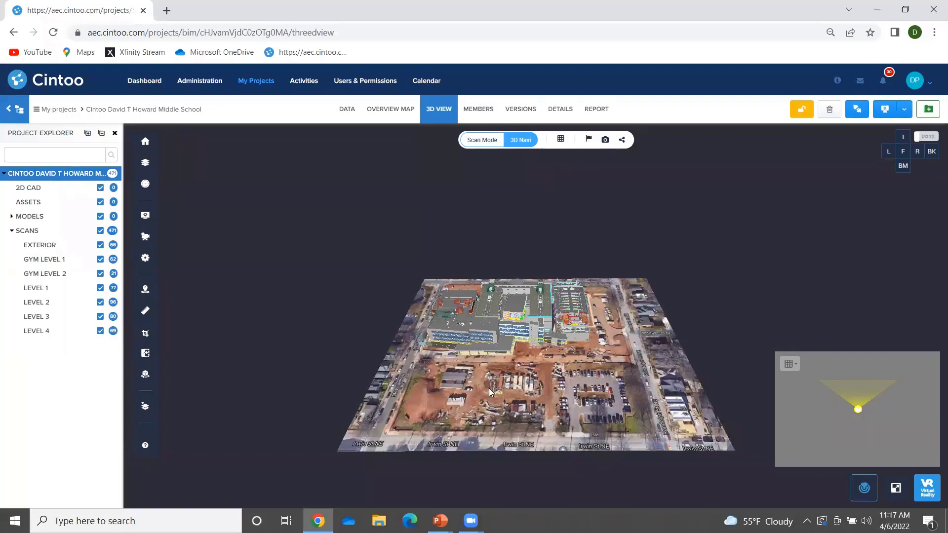
{"action": "scroll", "coordinate": [489, 388], "scroll_direction": "up", "scroll_amount": 5}
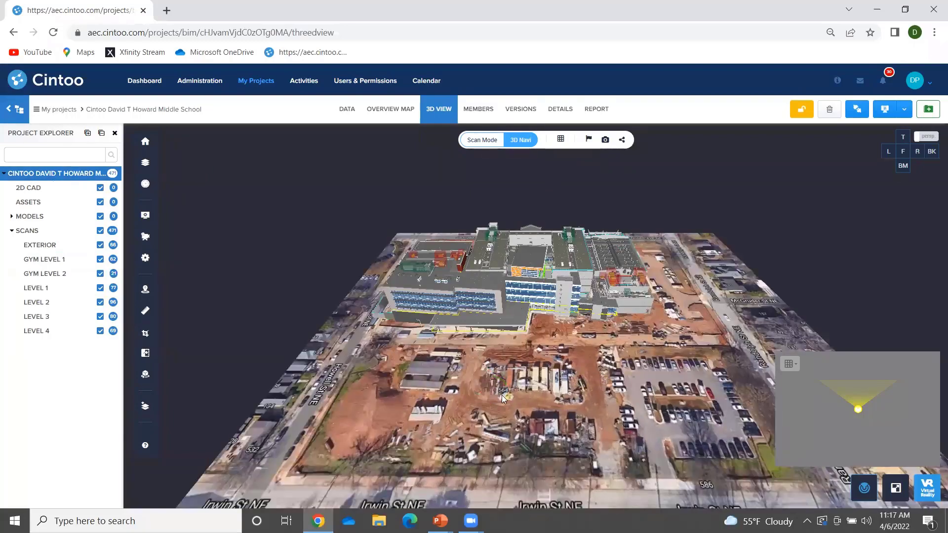
{"action": "left_click_drag", "start_coordinate": [501, 395], "coordinate": [569, 337]}
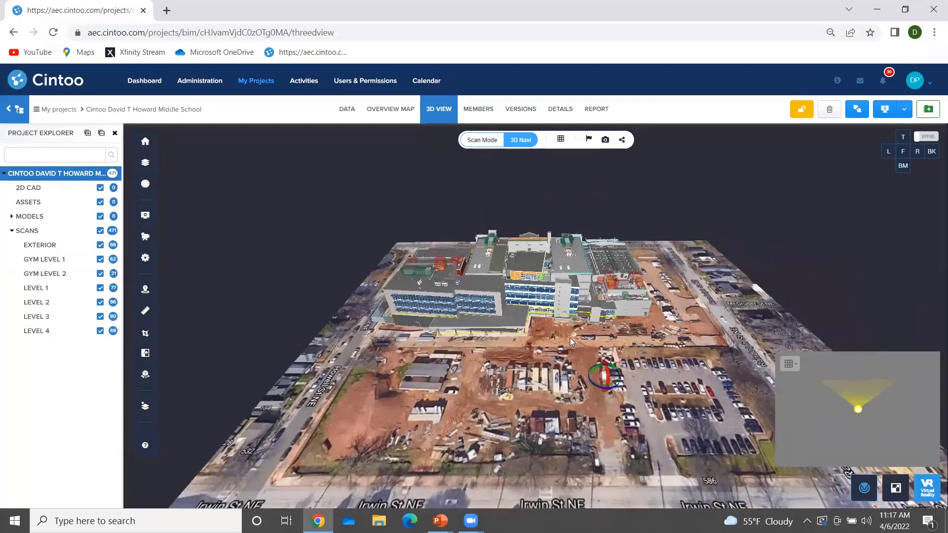
{"action": "scroll", "coordinate": [537, 333], "scroll_direction": "up", "scroll_amount": 5}
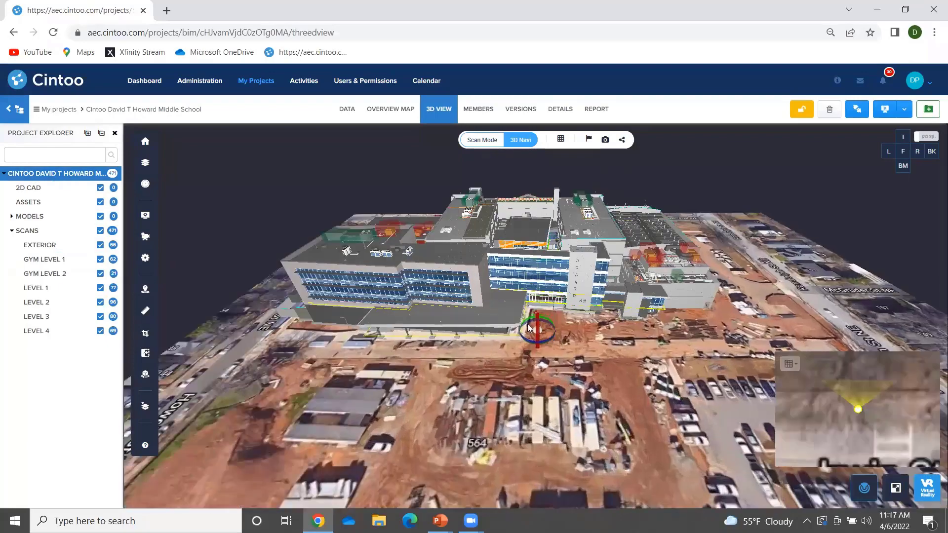
{"action": "scroll", "coordinate": [528, 328], "scroll_direction": "up", "scroll_amount": 3}
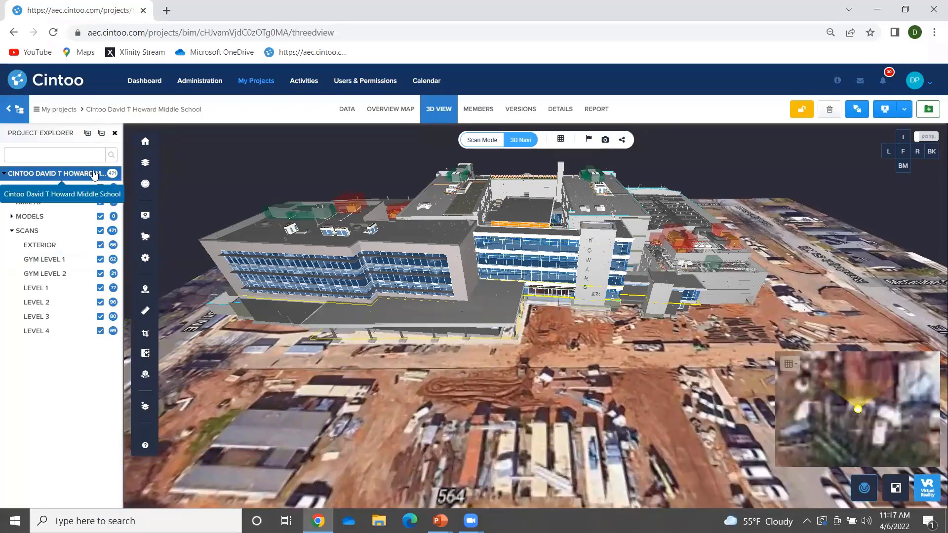
{"action": "left_click", "coordinate": [142, 167]}
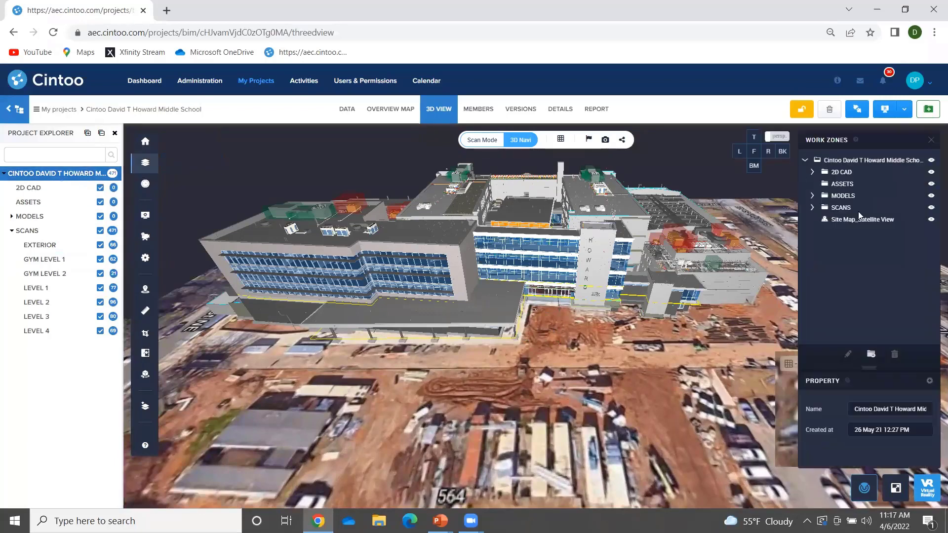
{"action": "left_click", "coordinate": [924, 221]}
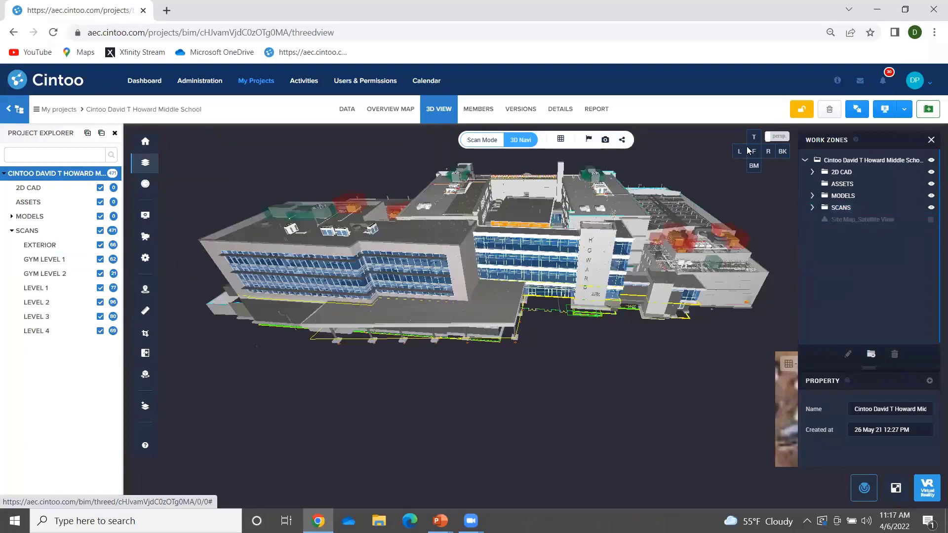
Hide the MODELS and 2D CAD layers and inspect the school's courtyard and mural facades in the scans alone.
{"action": "left_click", "coordinate": [100, 216]}
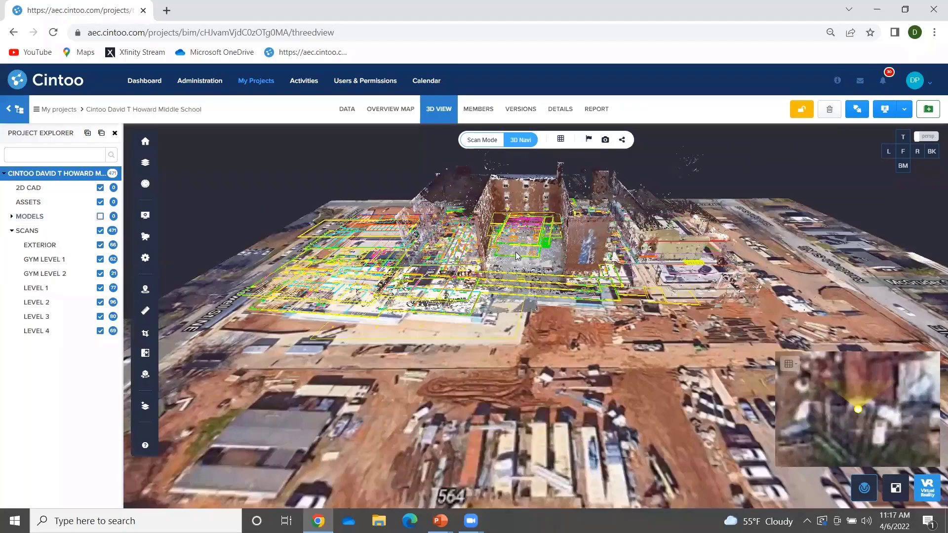
{"action": "scroll", "coordinate": [463, 327], "scroll_direction": "up", "scroll_amount": 3}
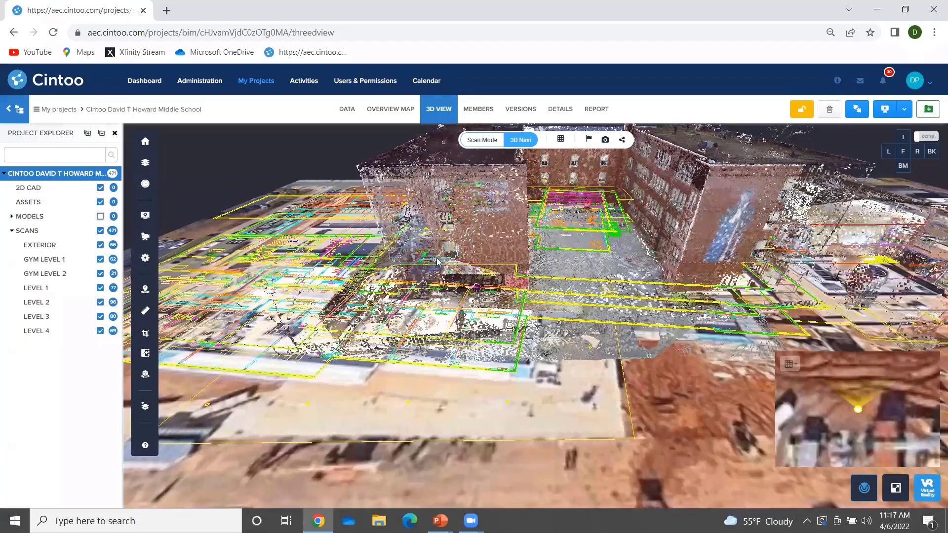
{"action": "left_click_drag", "start_coordinate": [547, 381], "coordinate": [545, 346]}
{"action": "left_click", "coordinate": [100, 188]}
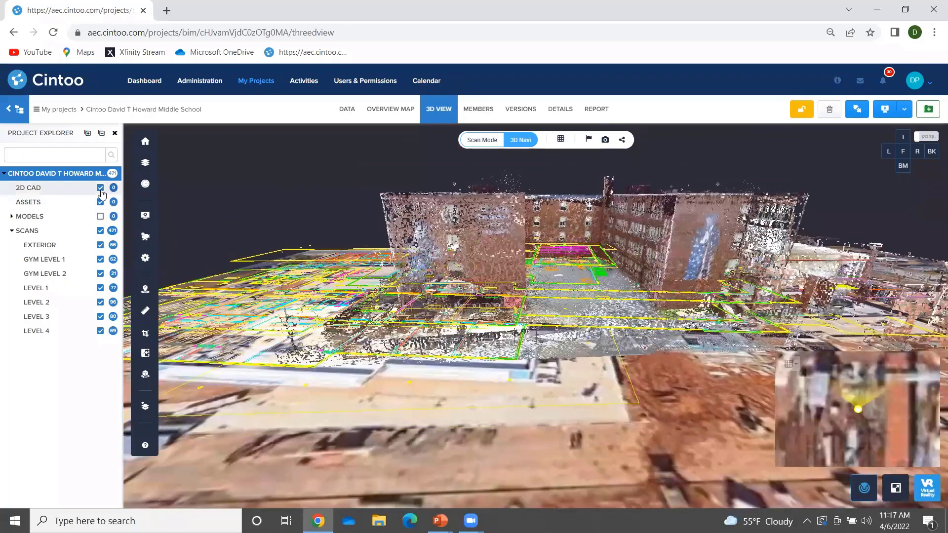
{"action": "scroll", "coordinate": [568, 241], "scroll_direction": "up", "scroll_amount": 5}
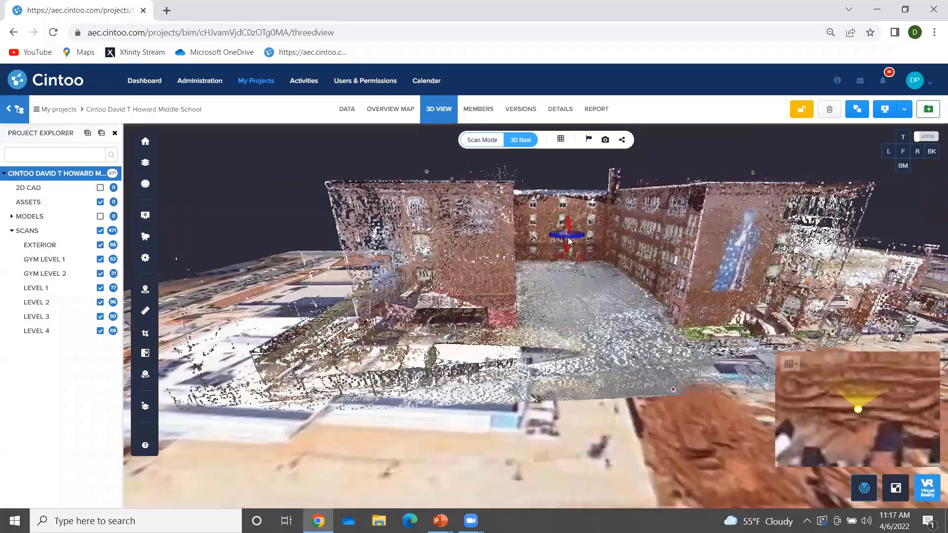
{"action": "scroll", "coordinate": [561, 246], "scroll_direction": "down", "scroll_amount": 1}
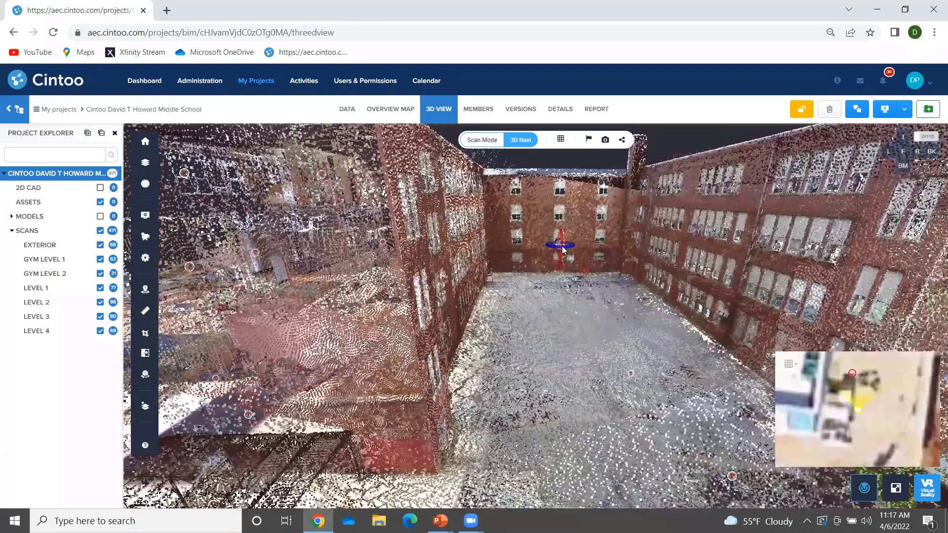
{"action": "scroll", "coordinate": [562, 247], "scroll_direction": "down", "scroll_amount": 5}
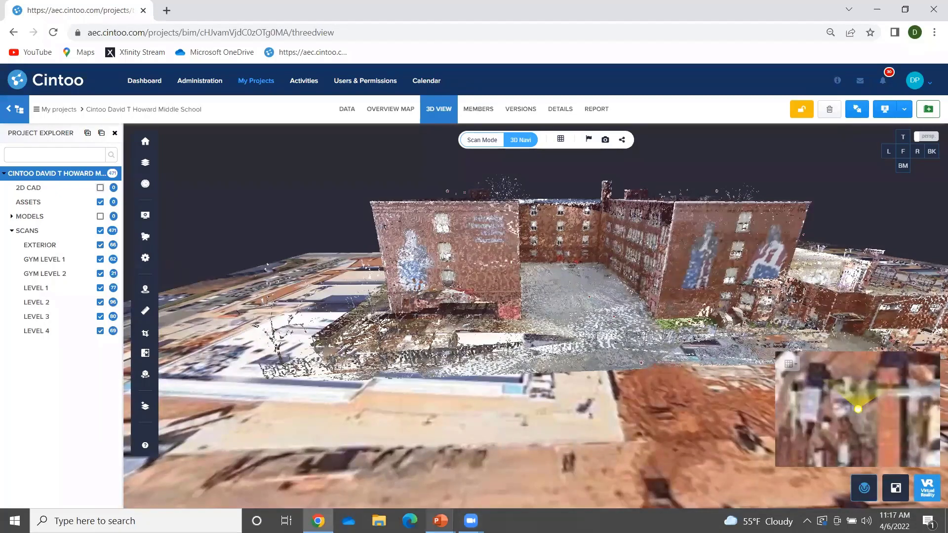
Switch to the PowerPoint presentation, open the East Side project link from the Cintoo Cloud Demo 1 slide and close the school project's page.
{"action": "mouse_move", "coordinate": [440, 521]}
{"action": "left_click", "coordinate": [499, 500]}
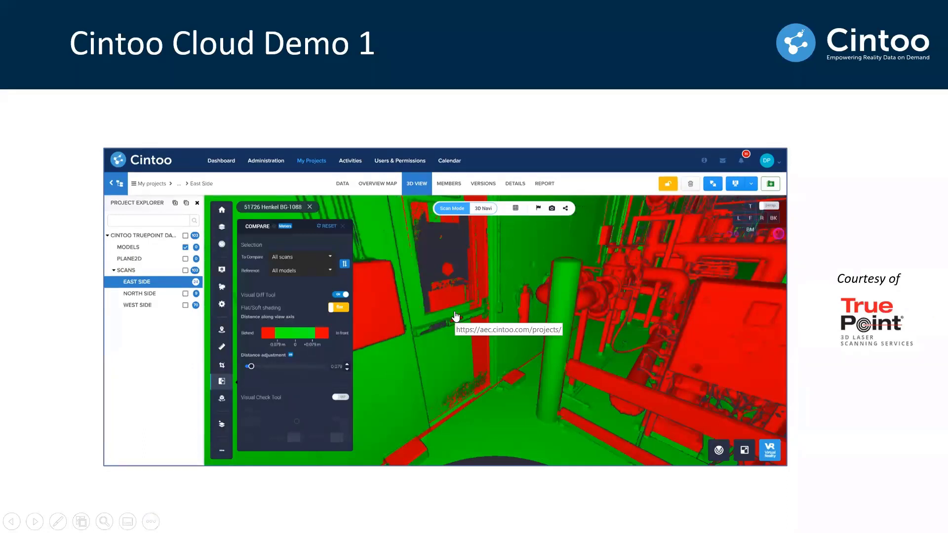
{"action": "left_click", "coordinate": [453, 316]}
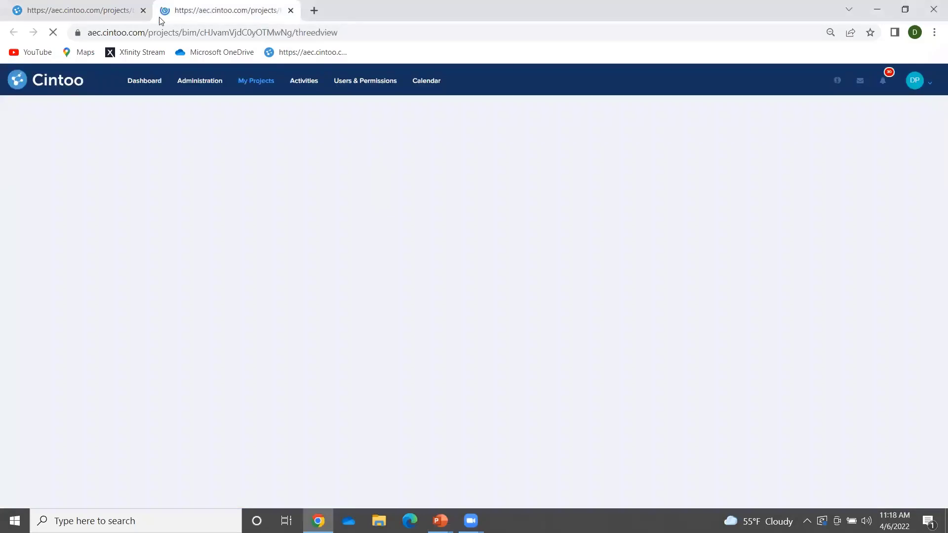
{"action": "left_click", "coordinate": [144, 11]}
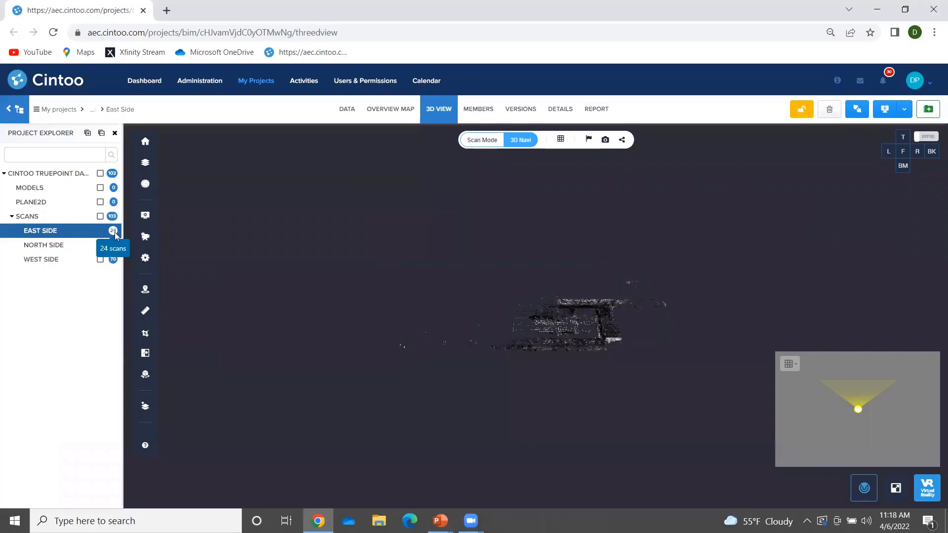
Render the East Side scans as 3D Surface and turn on the Backface display option.
{"action": "scroll", "coordinate": [593, 312], "scroll_direction": "up", "scroll_amount": 6}
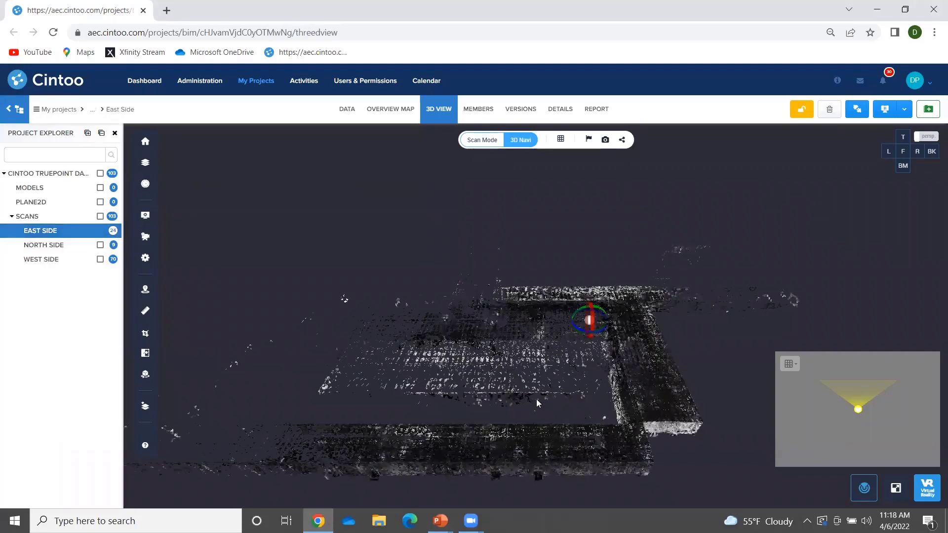
{"action": "left_click_drag", "start_coordinate": [564, 389], "coordinate": [675, 260]}
{"action": "left_click_drag", "start_coordinate": [600, 336], "coordinate": [610, 281]}
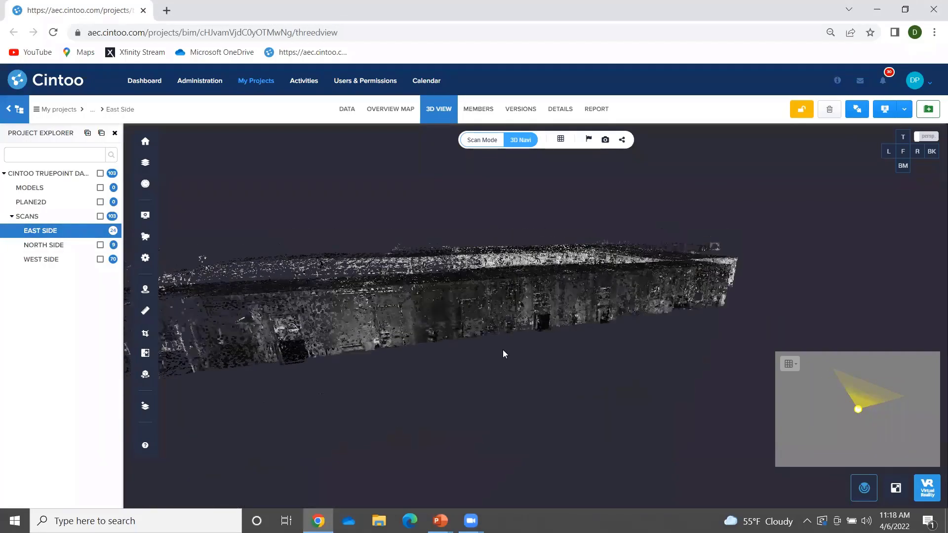
{"action": "left_click_drag", "start_coordinate": [503, 352], "coordinate": [499, 380]}
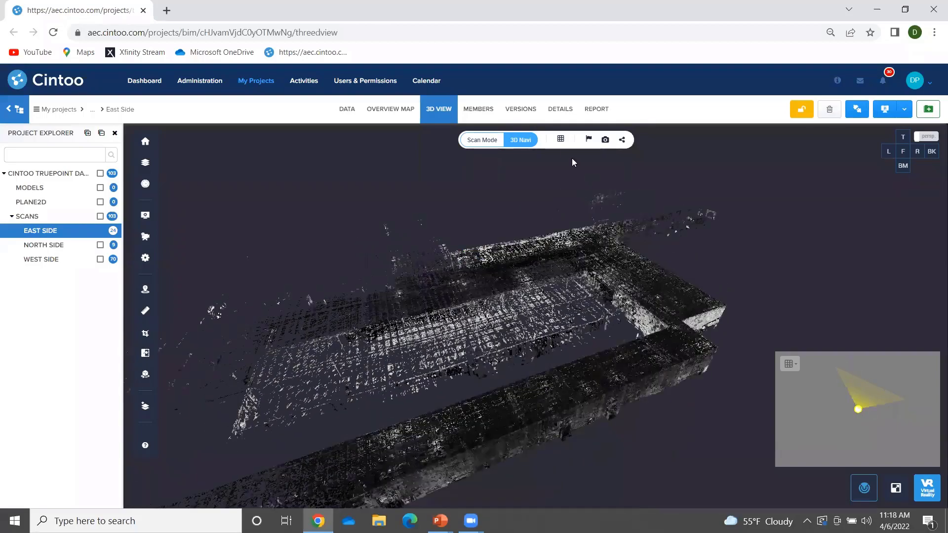
{"action": "left_click", "coordinate": [560, 139]}
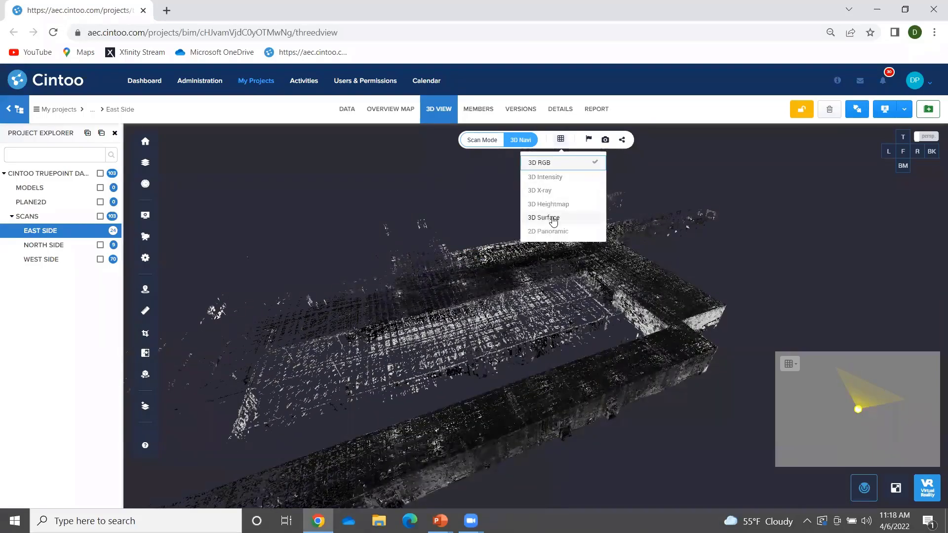
{"action": "left_click", "coordinate": [553, 217]}
{"action": "left_click", "coordinate": [144, 217]}
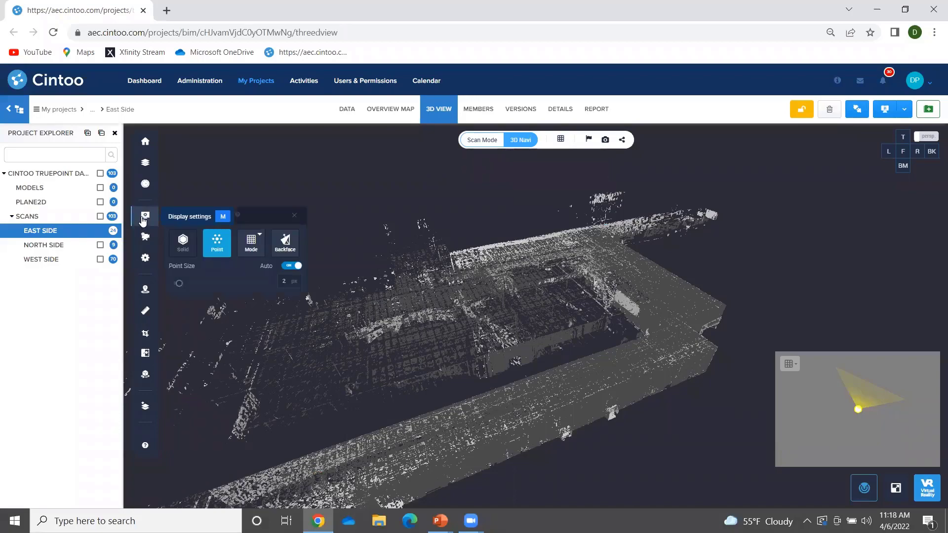
{"action": "left_click", "coordinate": [285, 243]}
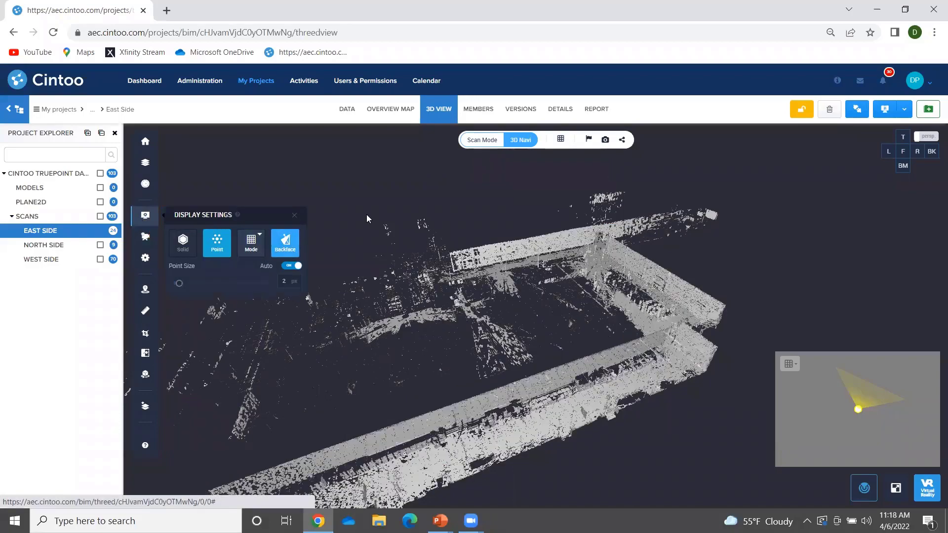
Examine the East Side building's interior walls, ceiling and floor from below, along the long hall and from outside.
{"action": "left_click_drag", "start_coordinate": [459, 352], "coordinate": [499, 306]}
{"action": "left_click_drag", "start_coordinate": [427, 363], "coordinate": [543, 295]}
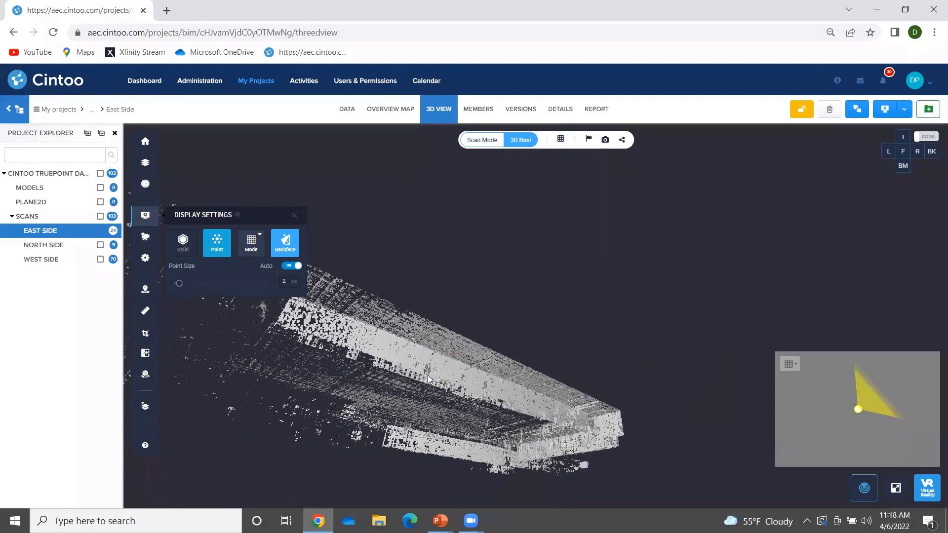
{"action": "scroll", "coordinate": [431, 374], "scroll_direction": "up", "scroll_amount": 4}
{"action": "left_click_drag", "start_coordinate": [430, 374], "coordinate": [480, 389]}
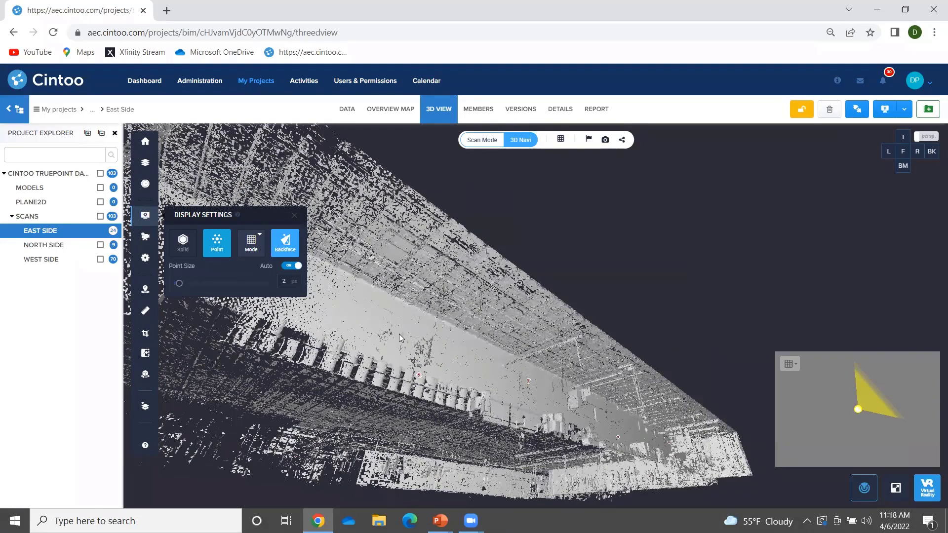
{"action": "left_click_drag", "start_coordinate": [381, 299], "coordinate": [543, 360]}
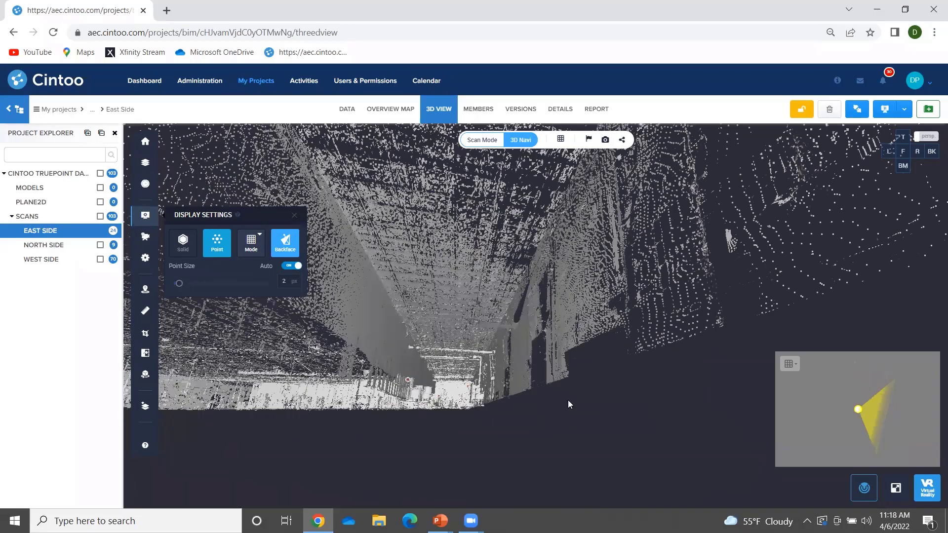
{"action": "left_click_drag", "start_coordinate": [484, 296], "coordinate": [413, 373]}
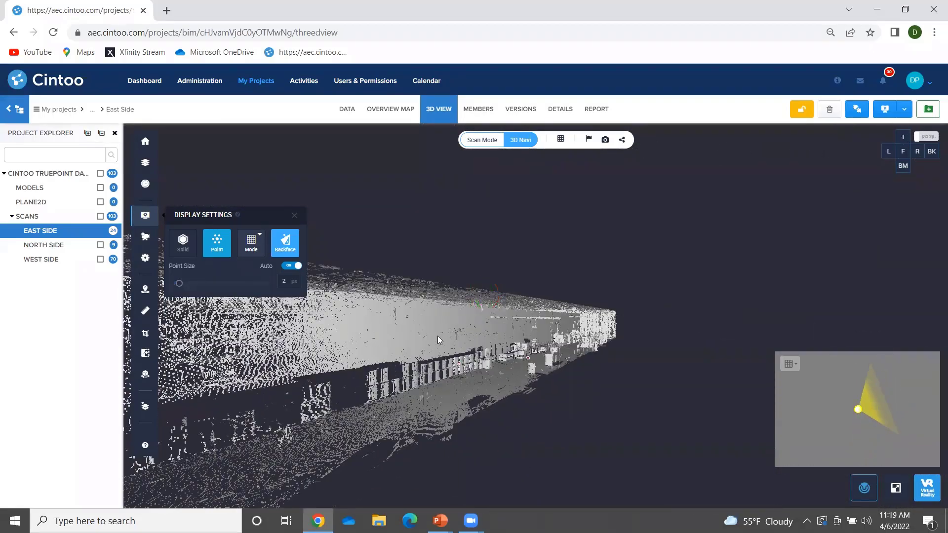
{"action": "scroll", "coordinate": [536, 316], "scroll_direction": "up", "scroll_amount": 5}
{"action": "scroll", "coordinate": [536, 316], "scroll_direction": "up", "scroll_amount": 3}
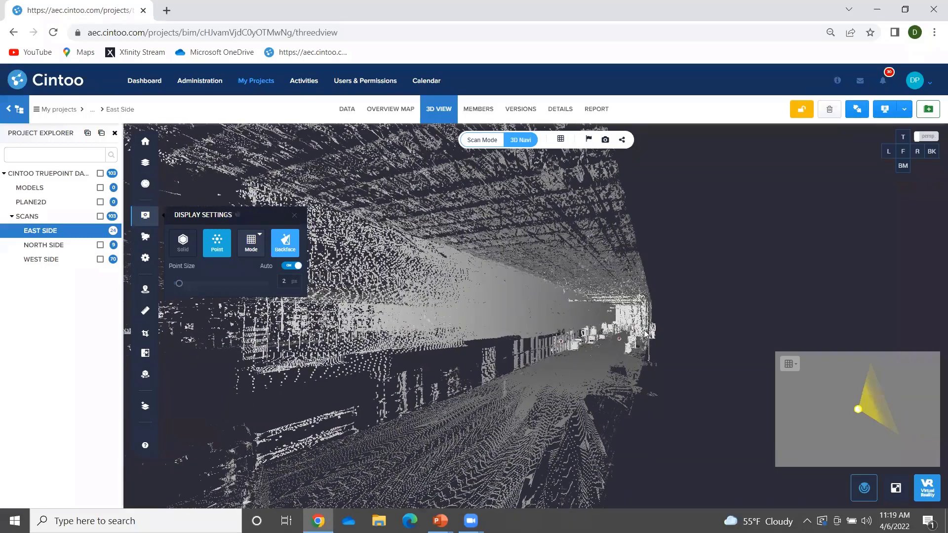
{"action": "left_click_drag", "start_coordinate": [650, 329], "coordinate": [526, 435]}
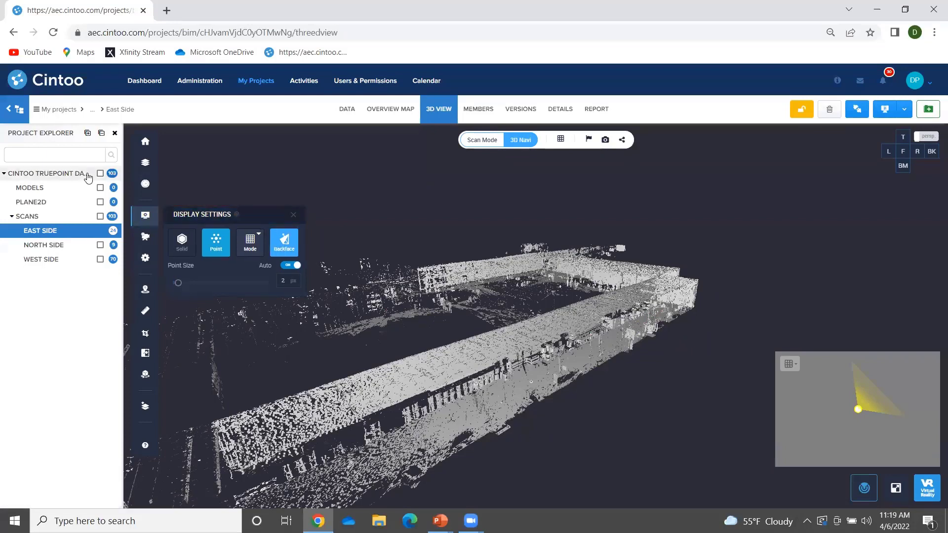
Show the PLANE2D drawing together with the East Side scans, then turn off Backface and close the display settings.
{"action": "left_click", "coordinate": [100, 202]}
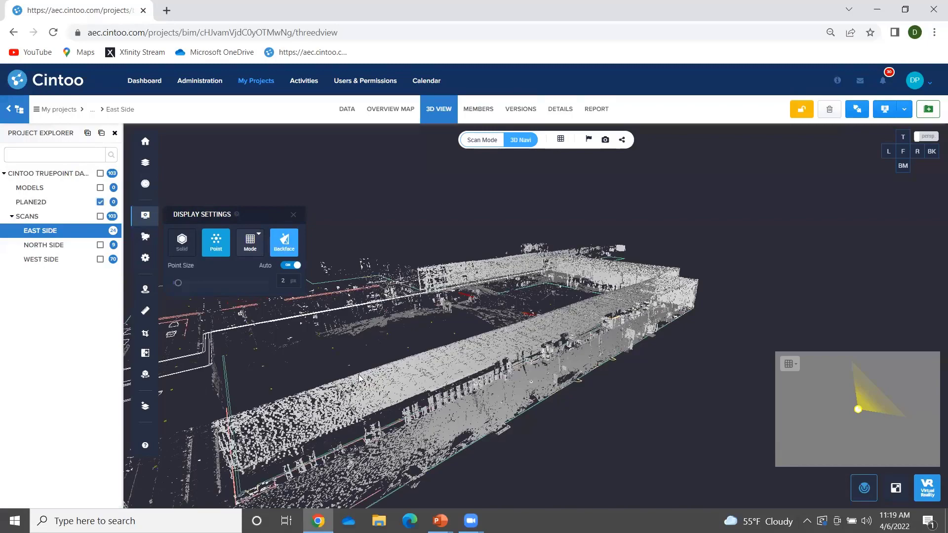
{"action": "left_click_drag", "start_coordinate": [479, 318], "coordinate": [443, 340]}
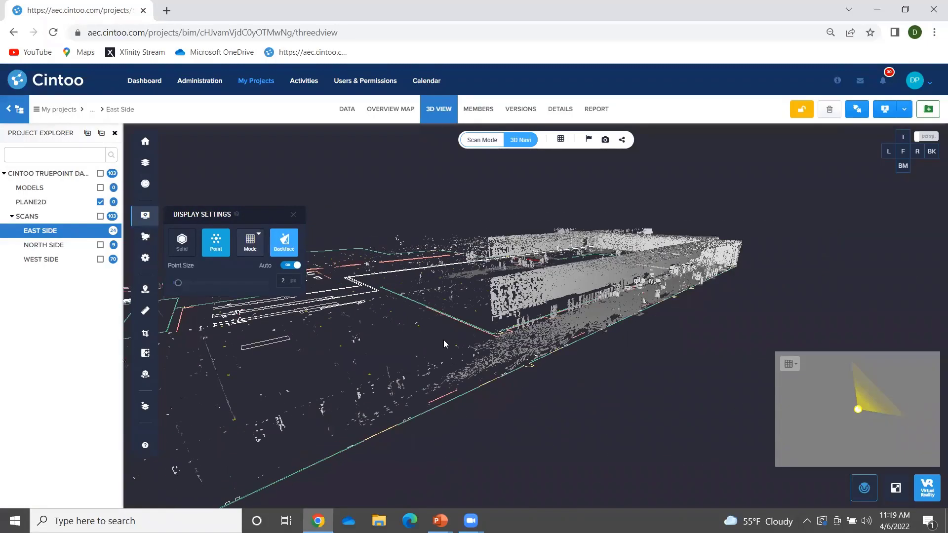
{"action": "scroll", "coordinate": [490, 299], "scroll_direction": "down", "scroll_amount": 2}
{"action": "left_click_drag", "start_coordinate": [514, 375], "coordinate": [354, 301]}
{"action": "left_click", "coordinate": [284, 242]}
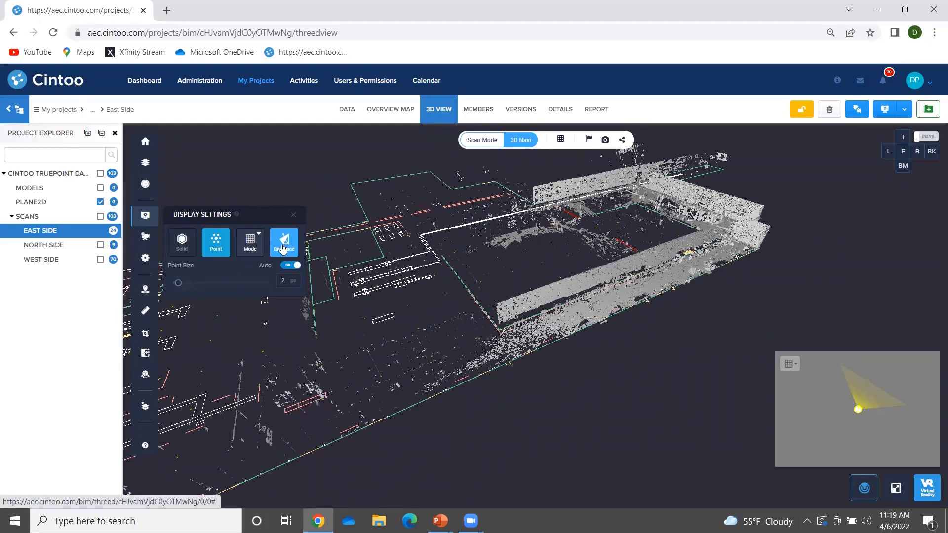
{"action": "left_click", "coordinate": [293, 216]}
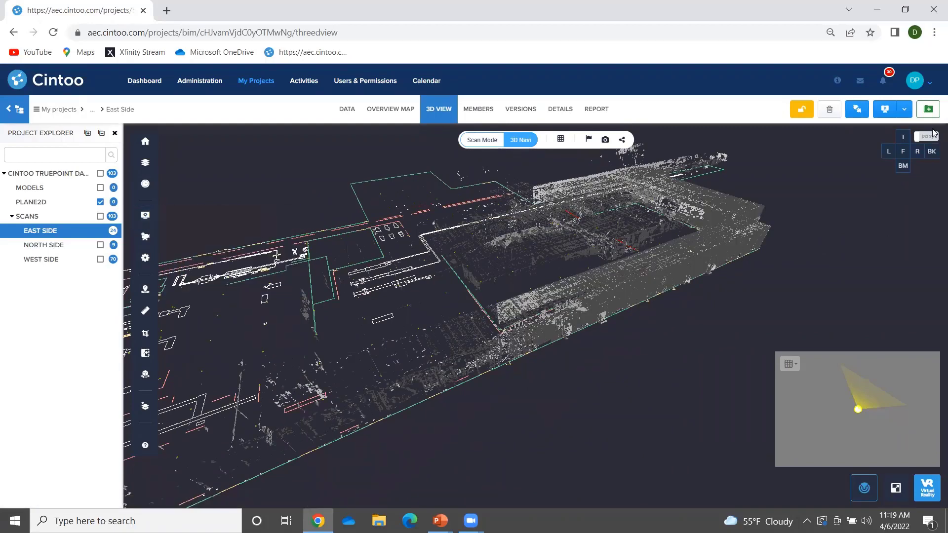
View the East Side from the top in orthographic projection and render the scans as 3D X-ray.
{"action": "left_click", "coordinate": [902, 137]}
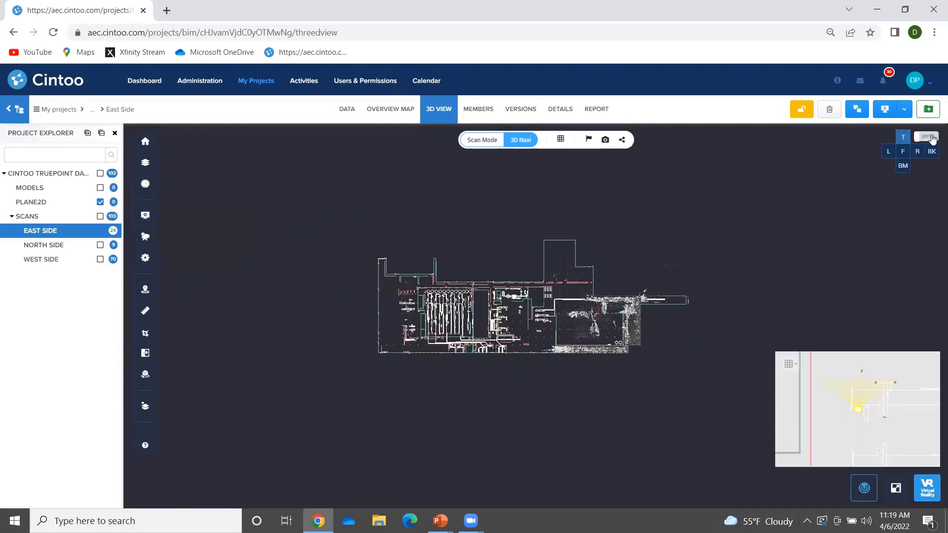
{"action": "left_click", "coordinate": [932, 139]}
{"action": "scroll", "coordinate": [591, 233], "scroll_direction": "up", "scroll_amount": 5}
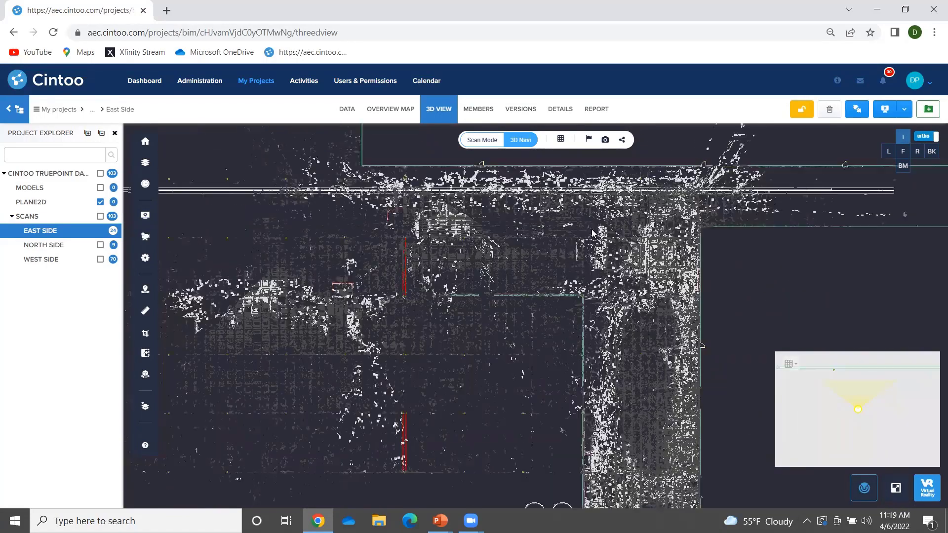
{"action": "left_click", "coordinate": [560, 139]}
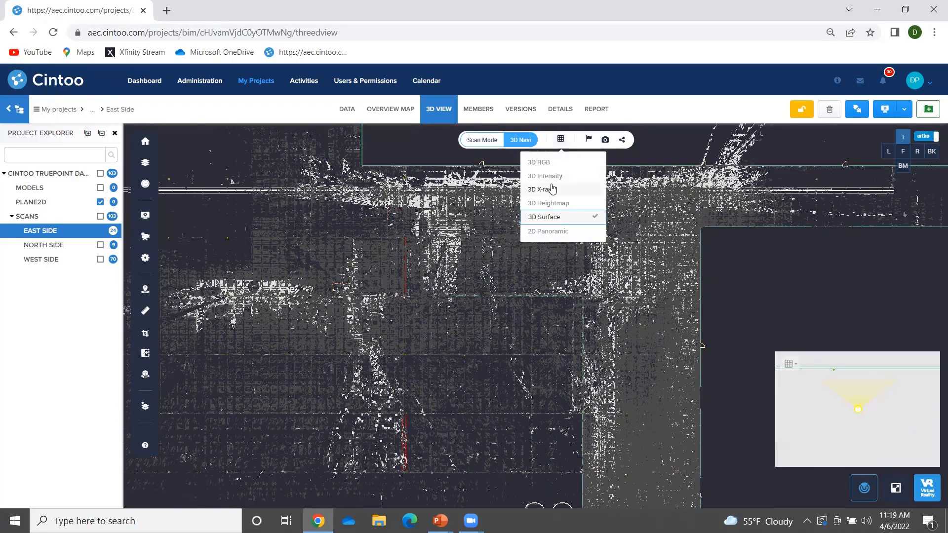
{"action": "left_click", "coordinate": [552, 189]}
Compare the outer wall's H-shaped steel column in the X-ray scan with its PLANE2D outline and examine the surrounding roof grid.
{"action": "scroll", "coordinate": [667, 404], "scroll_direction": "up", "scroll_amount": 5}
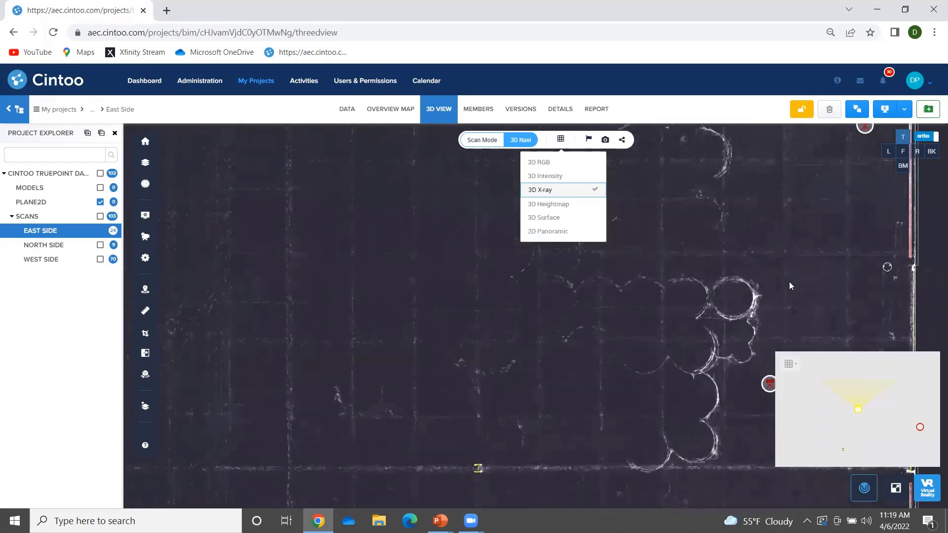
{"action": "scroll", "coordinate": [601, 380], "scroll_direction": "up", "scroll_amount": 2}
{"action": "left_click_drag", "start_coordinate": [600, 379], "coordinate": [468, 418]}
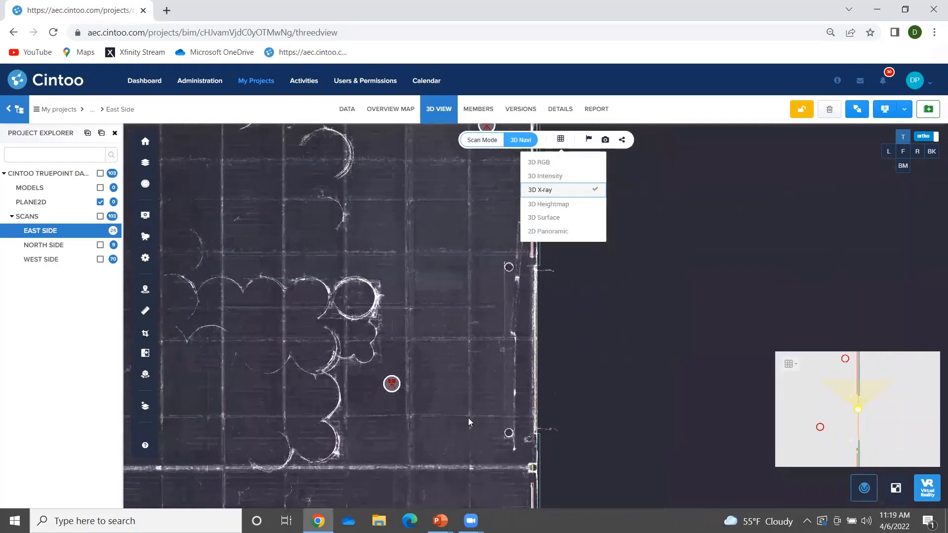
{"action": "left_click_drag", "start_coordinate": [481, 370], "coordinate": [483, 323]}
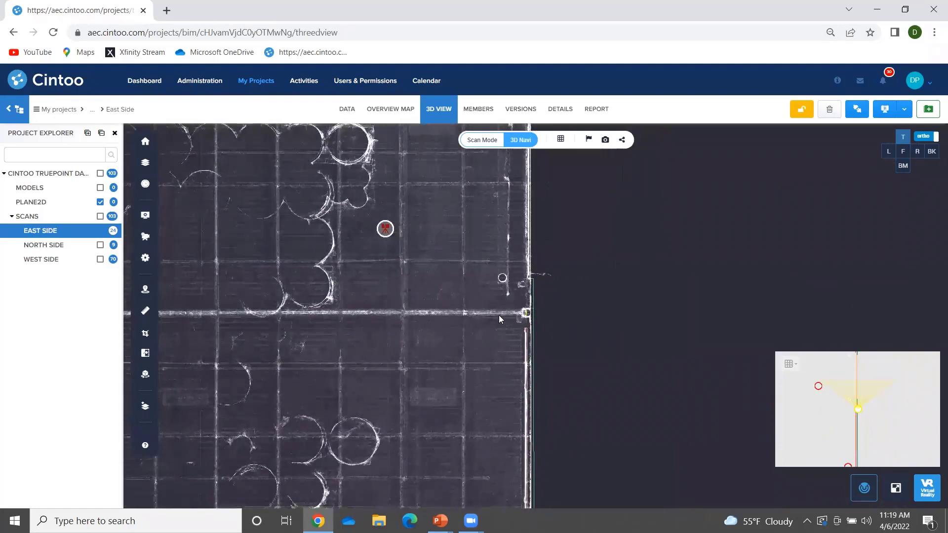
{"action": "scroll", "coordinate": [498, 315], "scroll_direction": "up", "scroll_amount": 5}
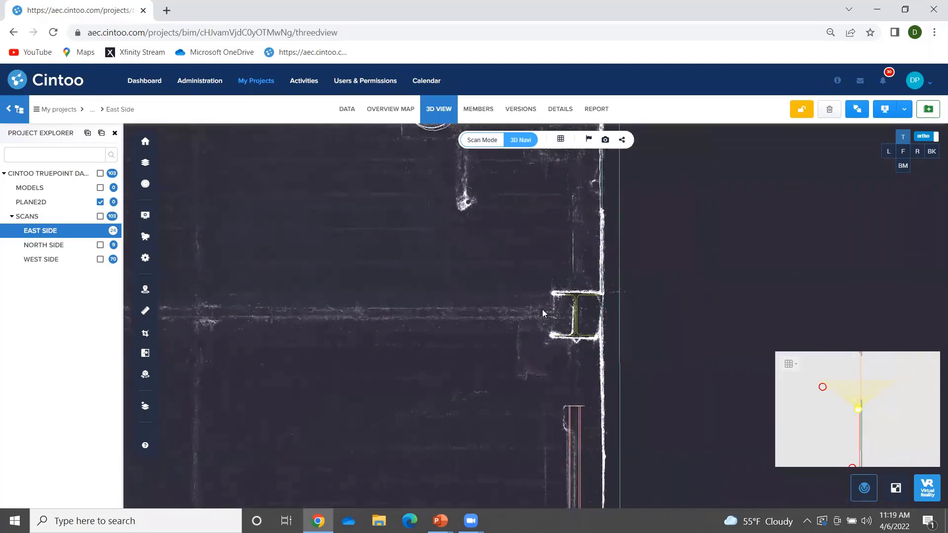
{"action": "scroll", "coordinate": [542, 309], "scroll_direction": "up", "scroll_amount": 3}
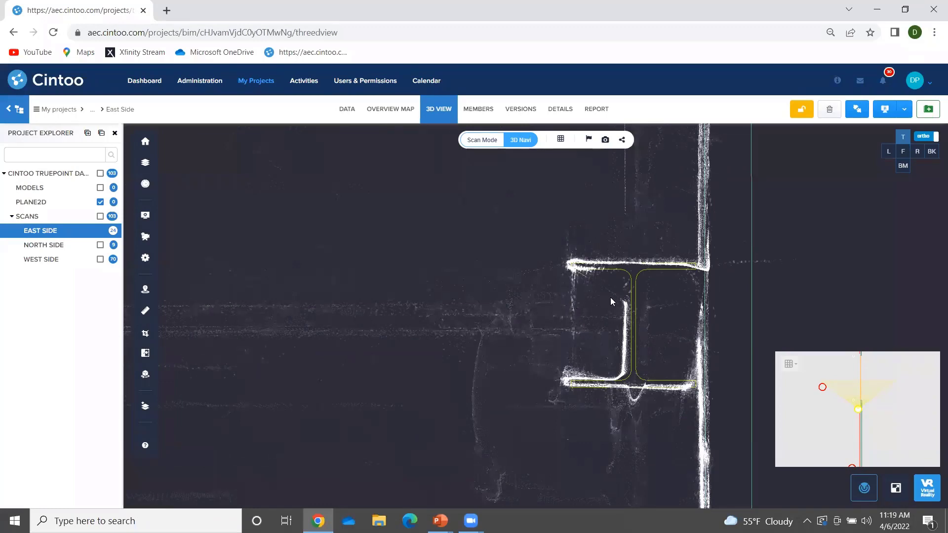
{"action": "scroll", "coordinate": [610, 297], "scroll_direction": "down", "scroll_amount": 5}
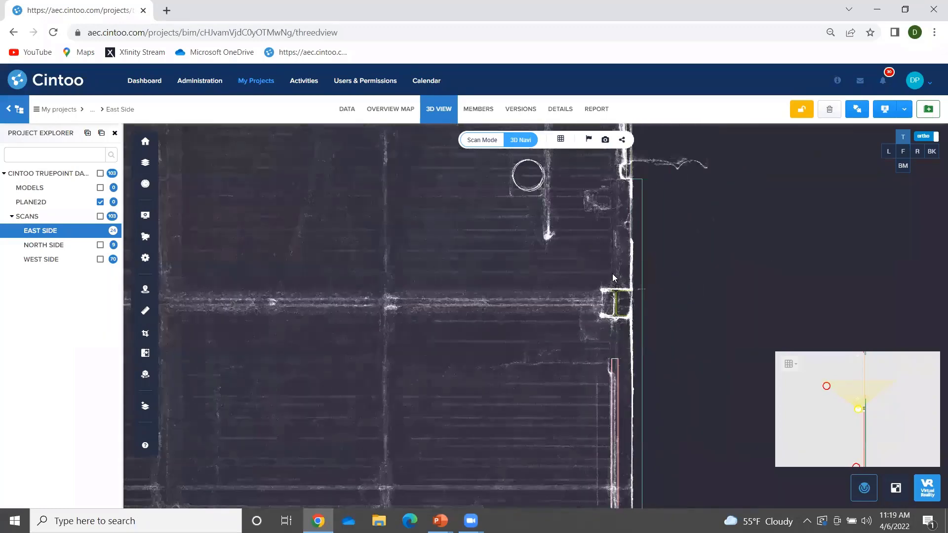
{"action": "scroll", "coordinate": [611, 279], "scroll_direction": "down", "scroll_amount": 1}
{"action": "right_click_drag", "start_coordinate": [499, 252], "coordinate": [734, 219]}
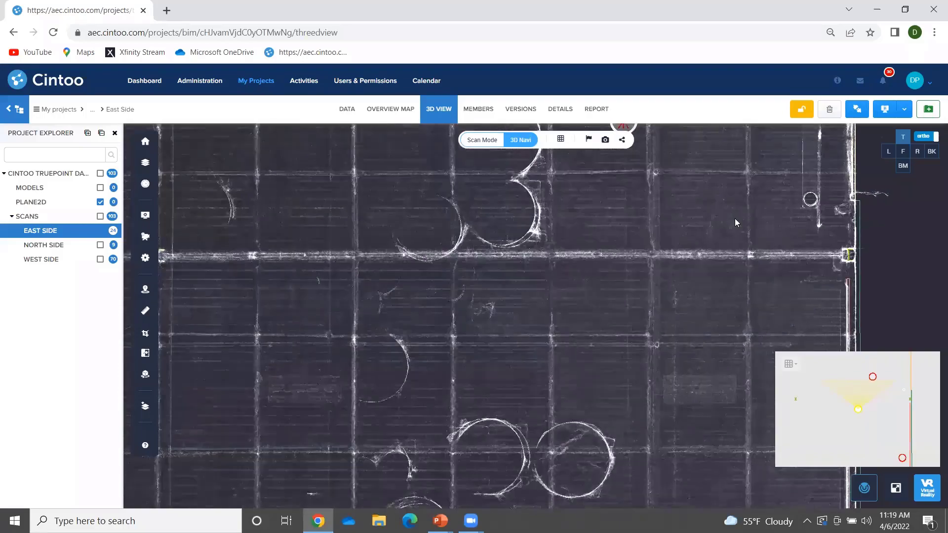
Display the models with the East Side scans, render them as 3D Surface and switch to perspective projection.
{"action": "scroll", "coordinate": [595, 339], "scroll_direction": "down", "scroll_amount": 6}
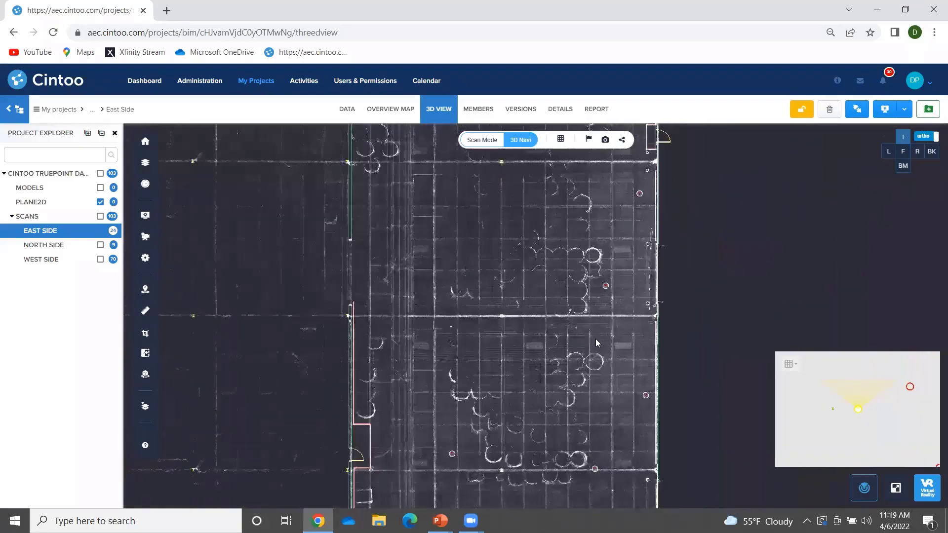
{"action": "scroll", "coordinate": [596, 343], "scroll_direction": "down", "scroll_amount": 4}
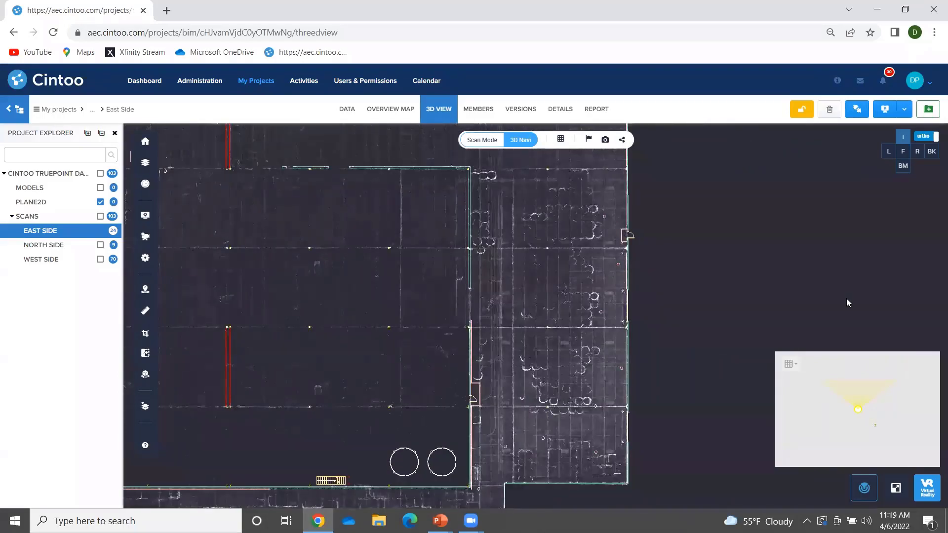
{"action": "left_click", "coordinate": [100, 188]}
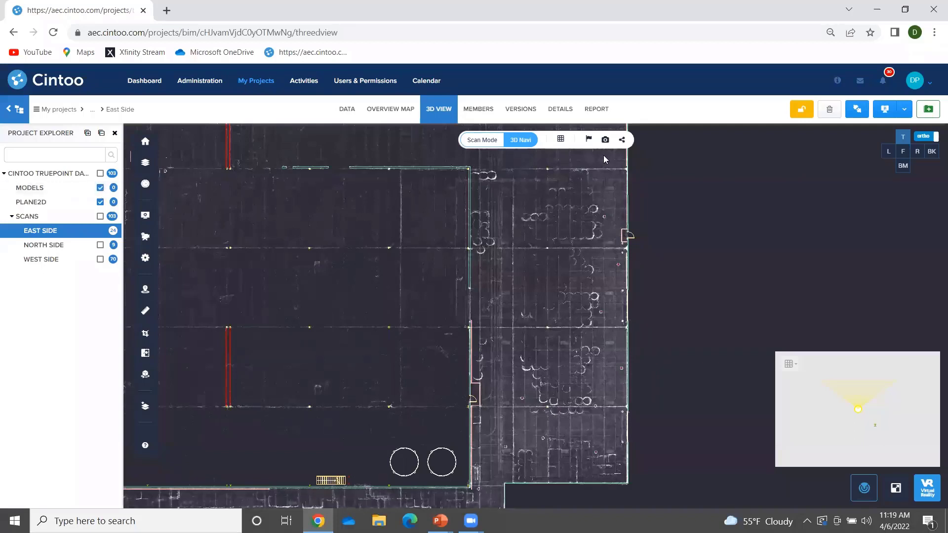
{"action": "left_click", "coordinate": [560, 139]}
{"action": "left_click", "coordinate": [552, 218]}
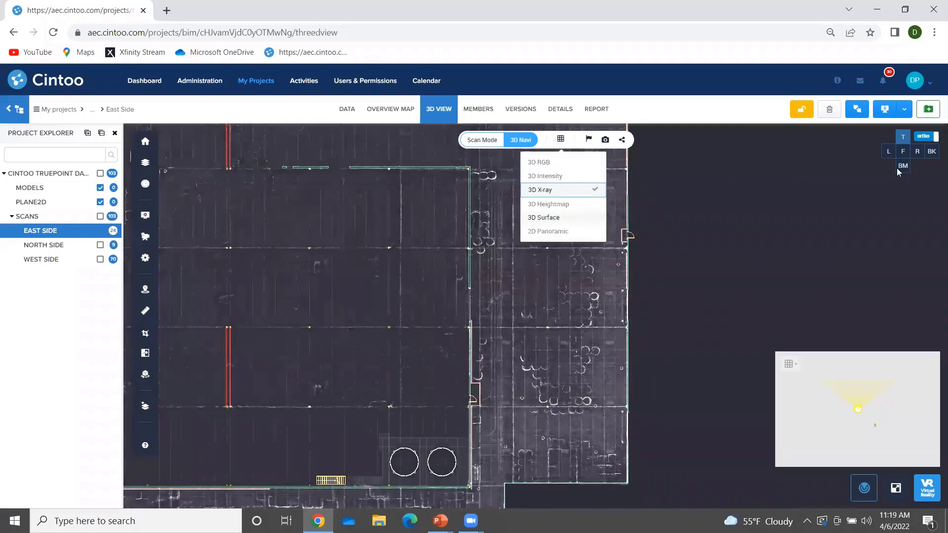
{"action": "left_click", "coordinate": [921, 138]}
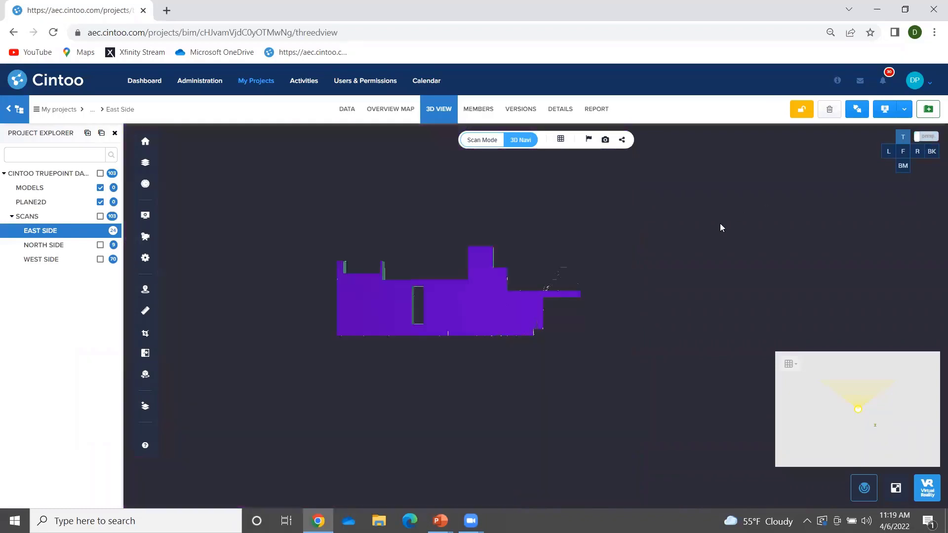
View the building model obliquely up to the end of its outer wall and enter the nearest scan position.
{"action": "left_click_drag", "start_coordinate": [489, 422], "coordinate": [588, 254]}
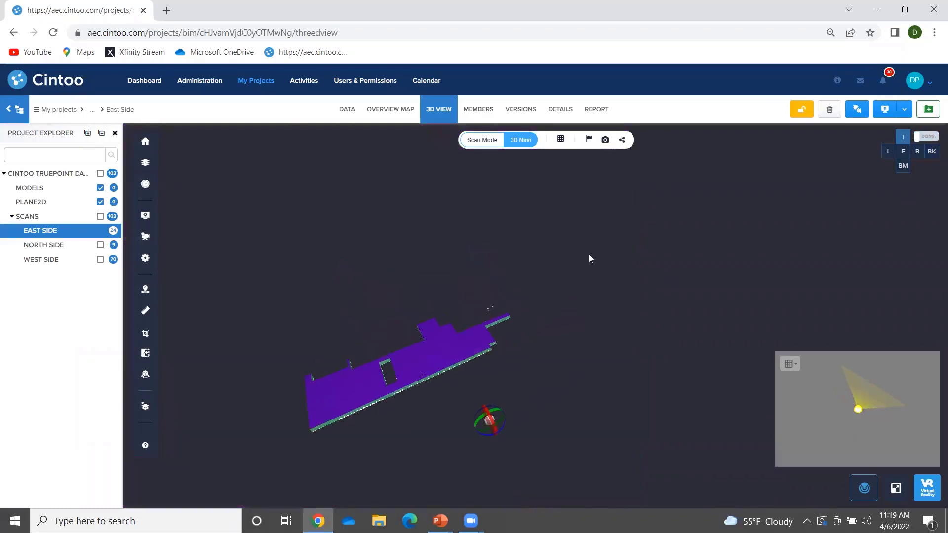
{"action": "scroll", "coordinate": [443, 366], "scroll_direction": "up", "scroll_amount": 5}
{"action": "scroll", "coordinate": [483, 369], "scroll_direction": "up", "scroll_amount": 5}
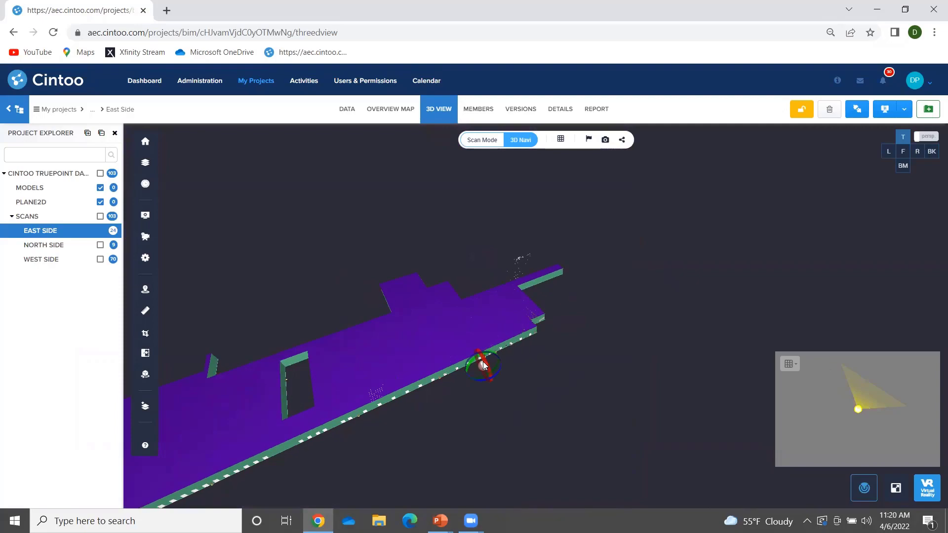
{"action": "scroll", "coordinate": [552, 307], "scroll_direction": "up", "scroll_amount": 5}
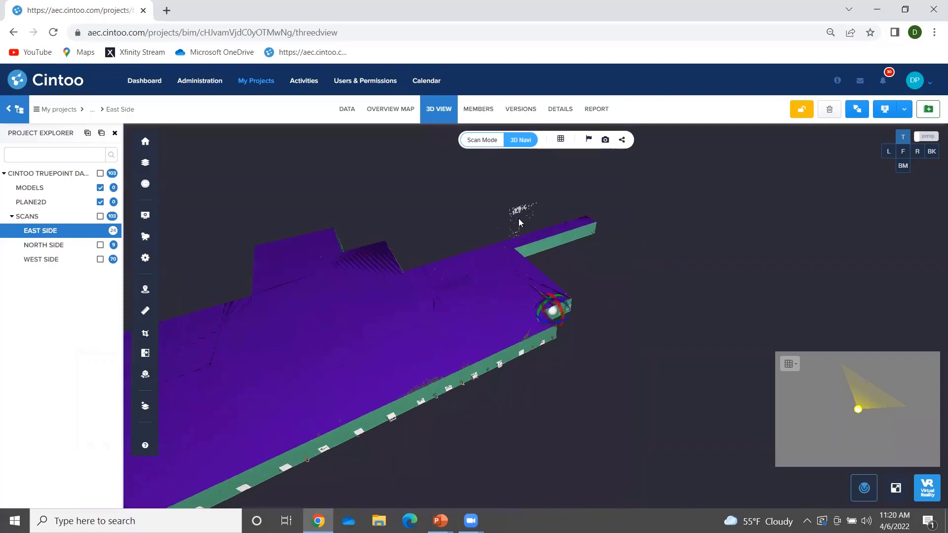
{"action": "left_click", "coordinate": [485, 144]}
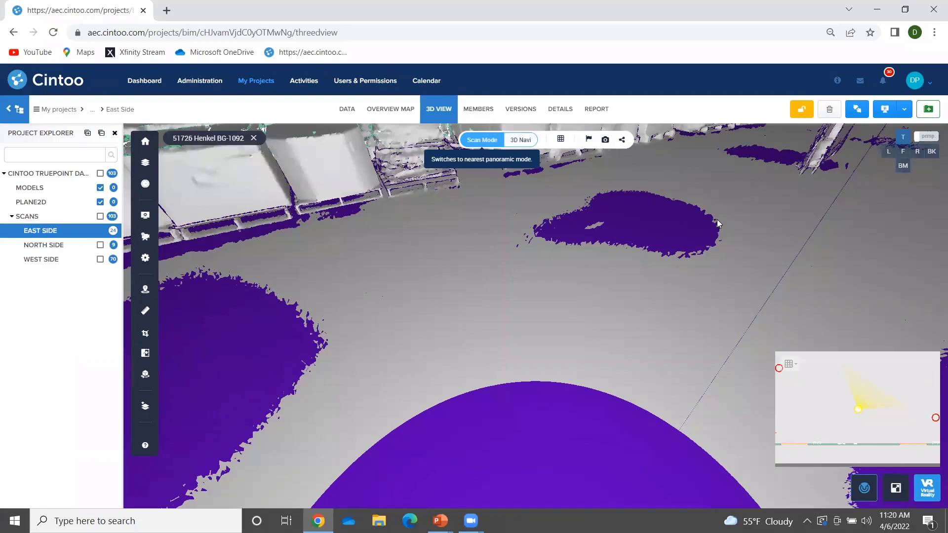
Look along the hall of stacked pallets and move through scan 51726 Henkel BG-1089 to BG-1088 beside the orange door.
{"action": "left_click_drag", "start_coordinate": [808, 193], "coordinate": [642, 342]}
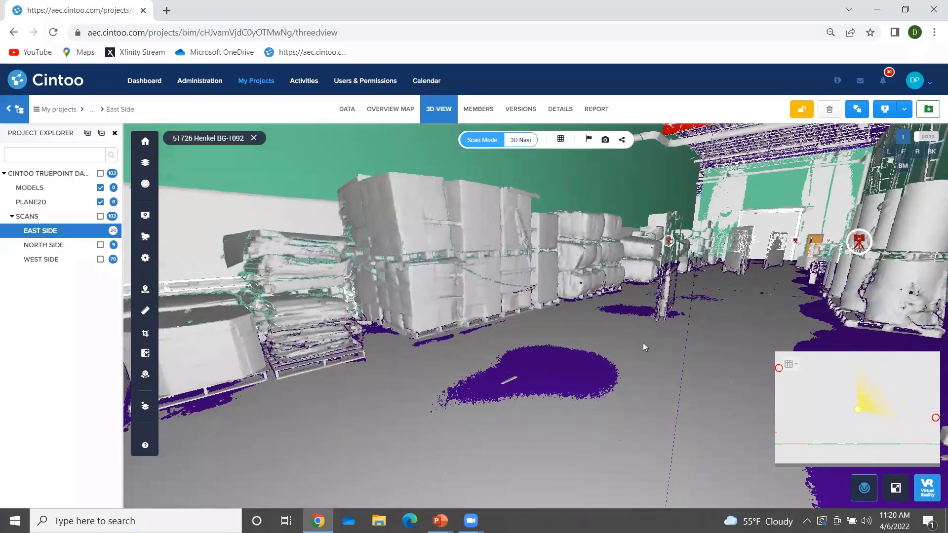
{"action": "left_click_drag", "start_coordinate": [371, 324], "coordinate": [615, 418]}
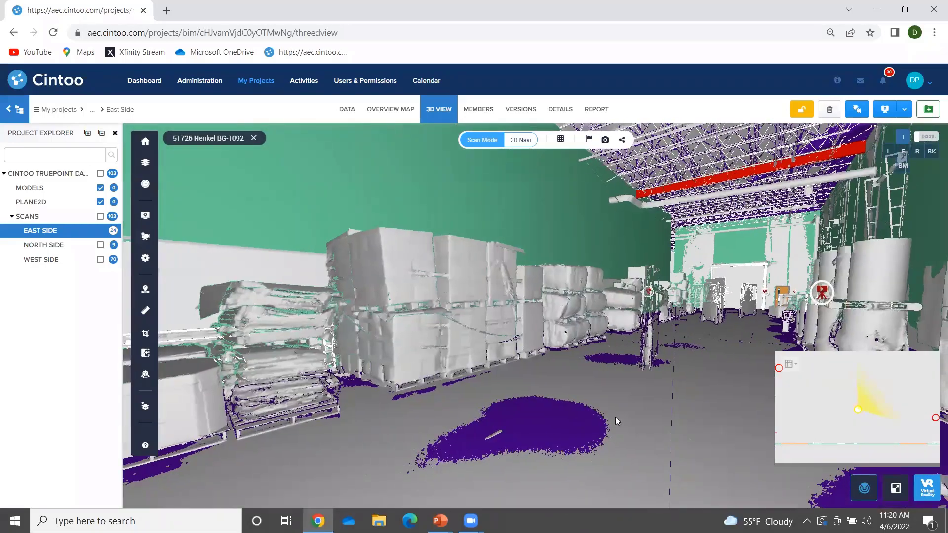
{"action": "left_click", "coordinate": [765, 295]}
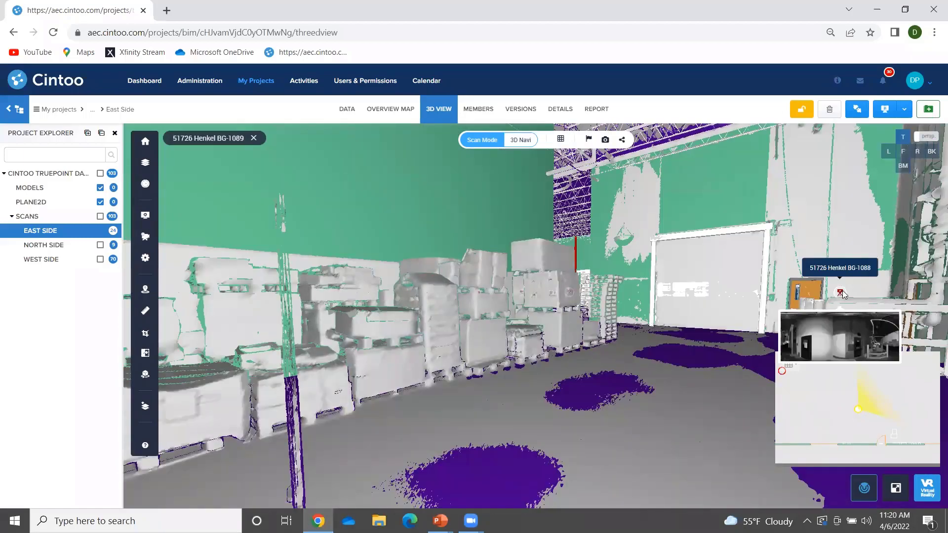
{"action": "left_click", "coordinate": [841, 292]}
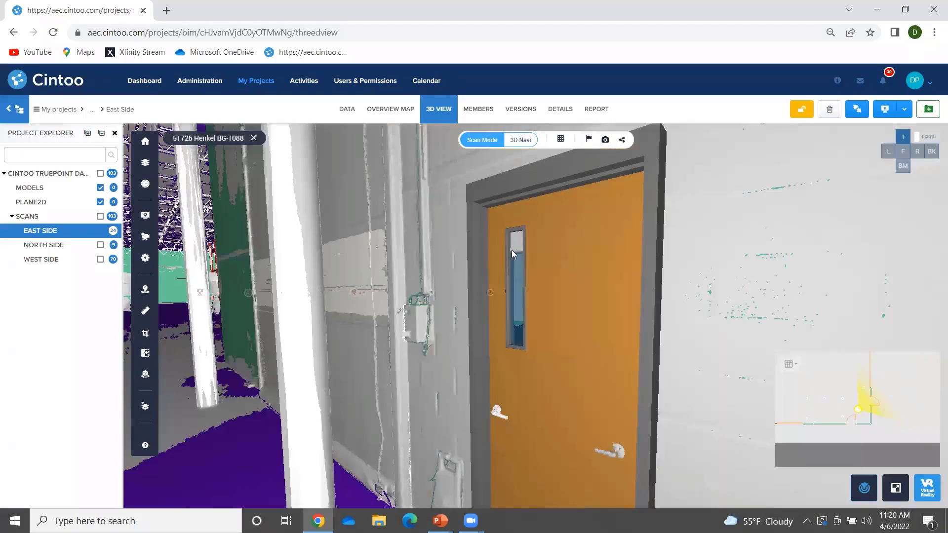
Examine the orange door, wall box and pump equipment around the scan, and widen the minimap to the building's scan positions.
{"action": "left_click_drag", "start_coordinate": [512, 249], "coordinate": [603, 250]}
{"action": "left_click_drag", "start_coordinate": [377, 250], "coordinate": [577, 230]}
{"action": "left_click_drag", "start_coordinate": [341, 327], "coordinate": [491, 440]}
{"action": "left_click_drag", "start_coordinate": [495, 361], "coordinate": [531, 284]}
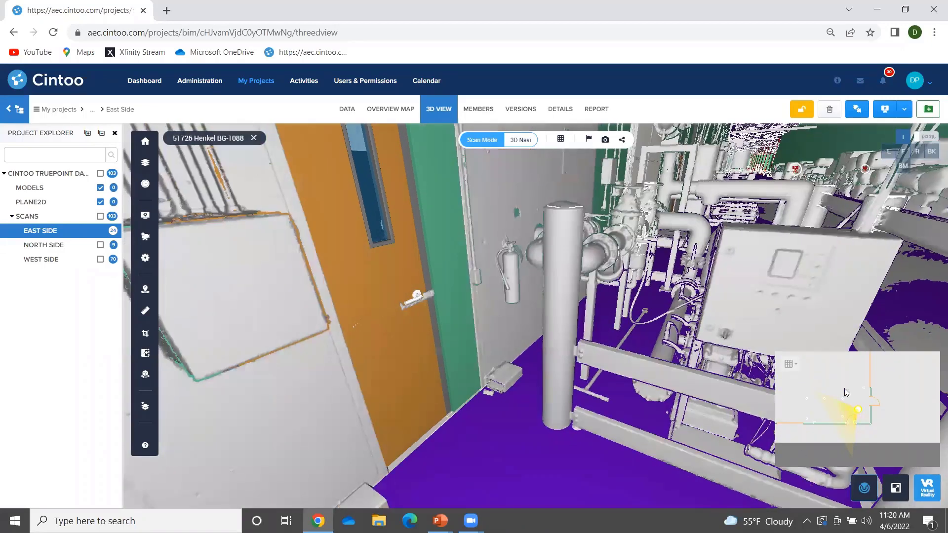
{"action": "scroll", "coordinate": [836, 389], "scroll_direction": "down", "scroll_amount": 4}
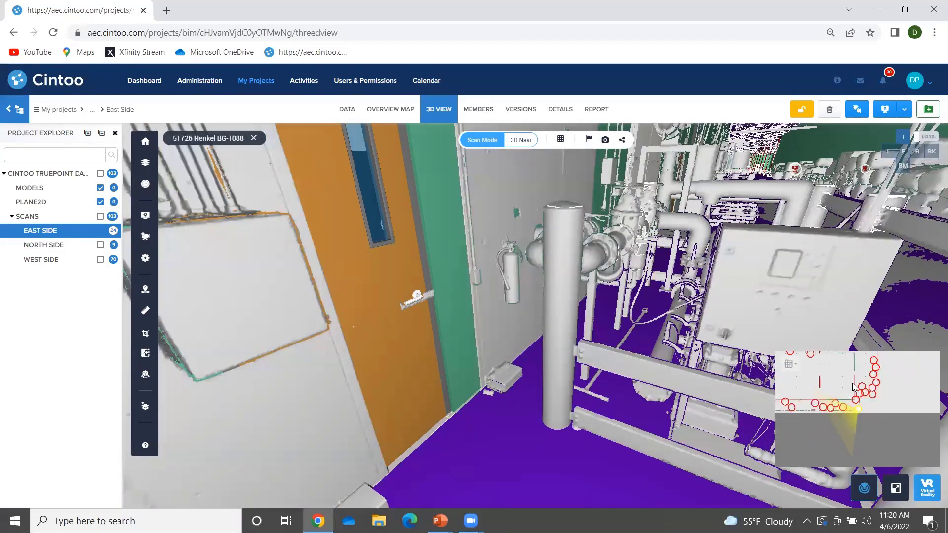
{"action": "left_click_drag", "start_coordinate": [843, 380], "coordinate": [856, 409]}
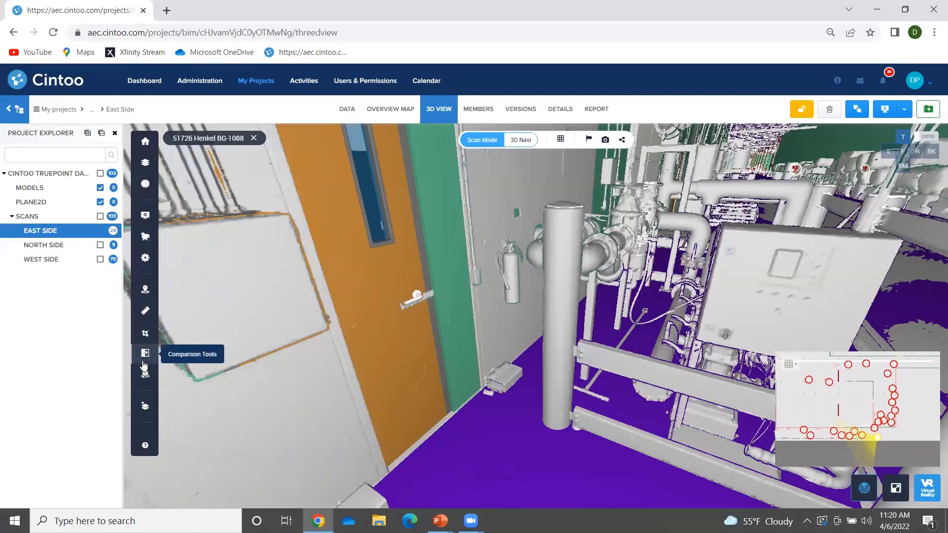
Set up a comparison of all scans against all models as reference and turn on the Visual Diff Tool.
{"action": "left_click", "coordinate": [145, 355]}
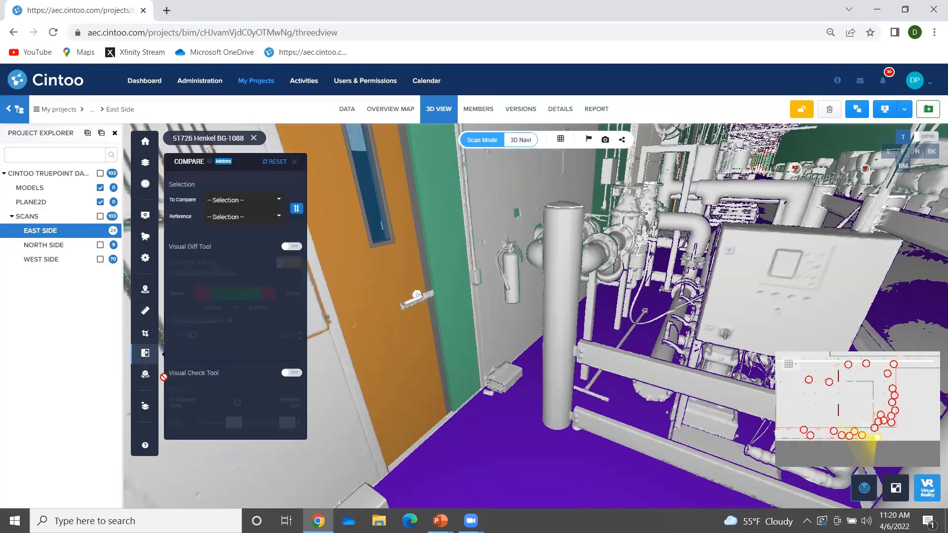
{"action": "left_click", "coordinate": [231, 200]}
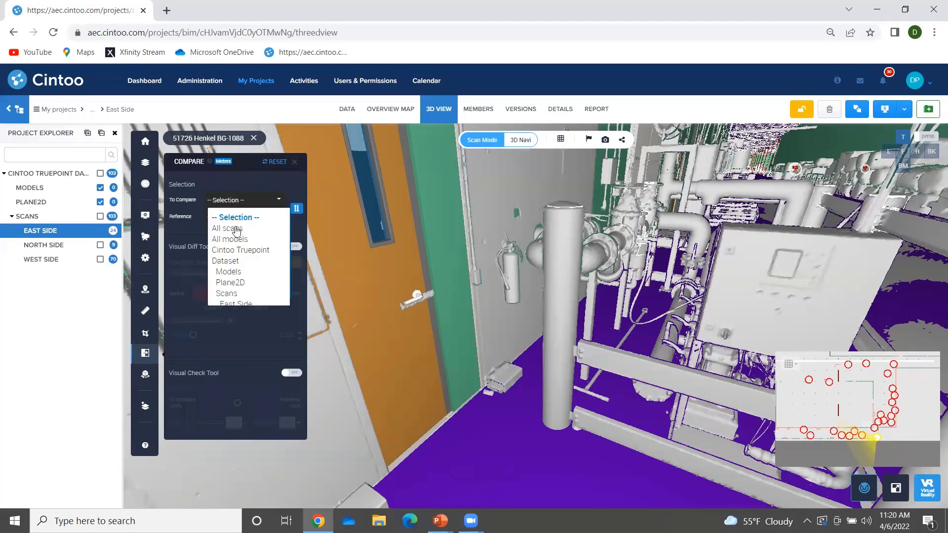
{"action": "left_click", "coordinate": [235, 230]}
{"action": "left_click", "coordinate": [236, 218]}
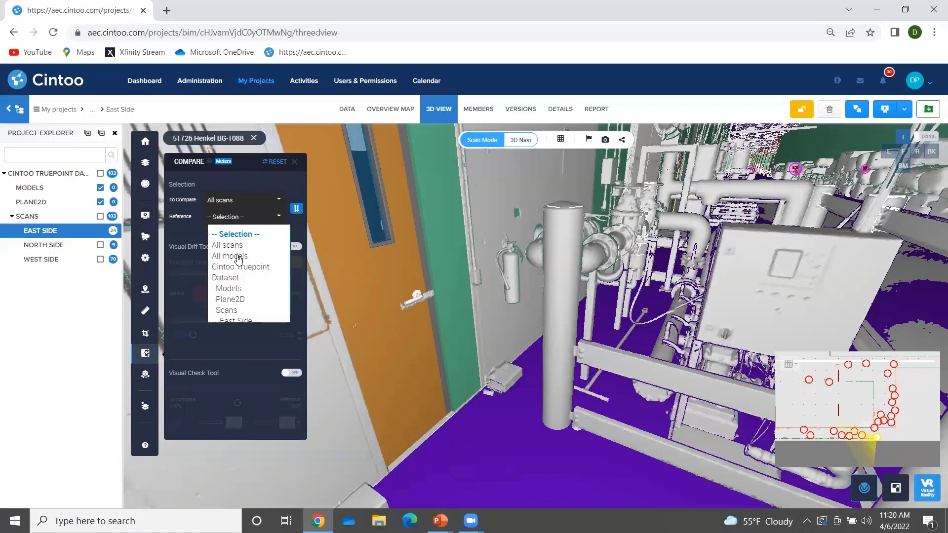
{"action": "left_click", "coordinate": [236, 254]}
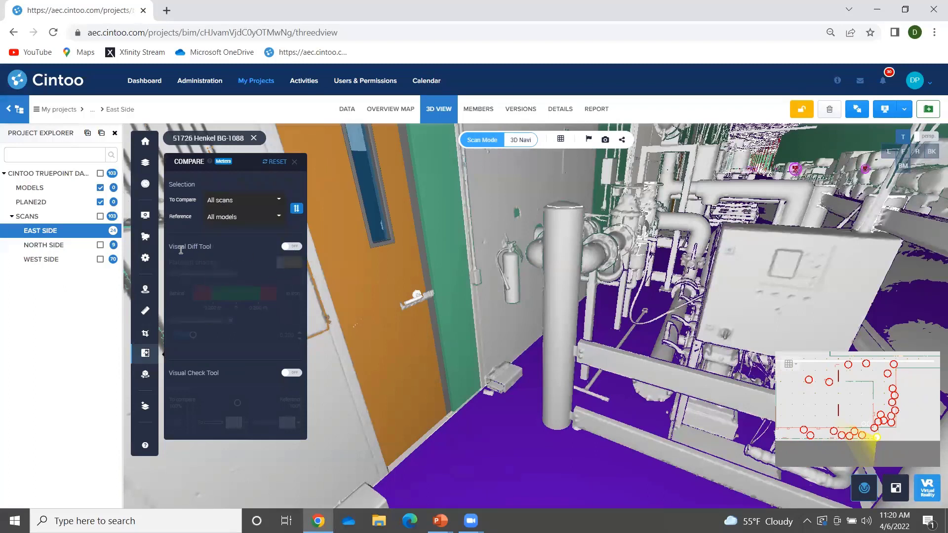
{"action": "left_click", "coordinate": [292, 247]}
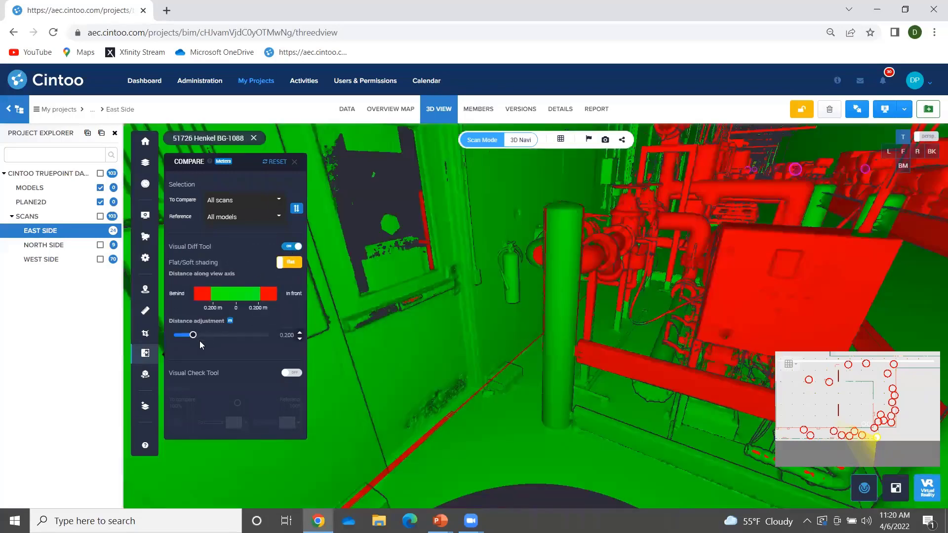
Set the difference distance to 0.089 m and examine the colouring around the door, wall and piping.
{"action": "left_click_drag", "start_coordinate": [193, 336], "coordinate": [184, 338]}
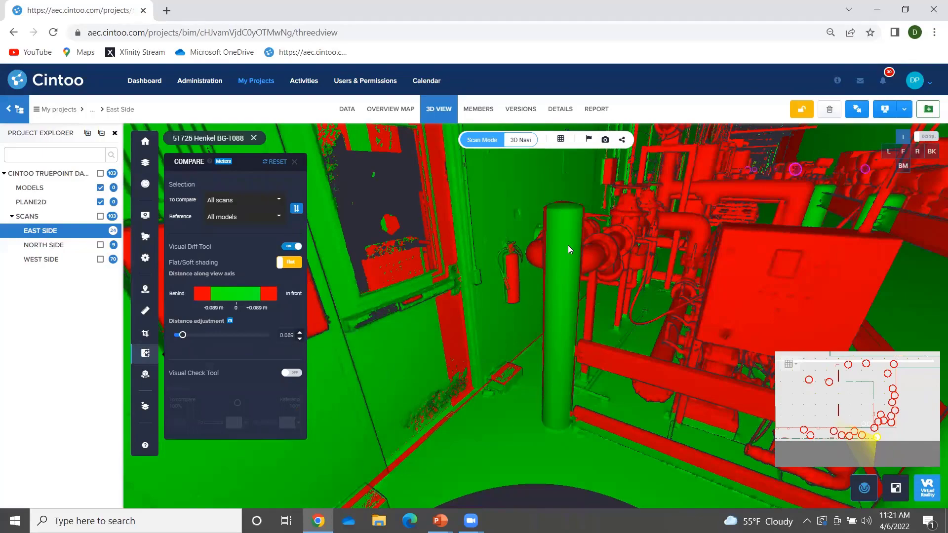
{"action": "left_click_drag", "start_coordinate": [454, 184], "coordinate": [495, 222]}
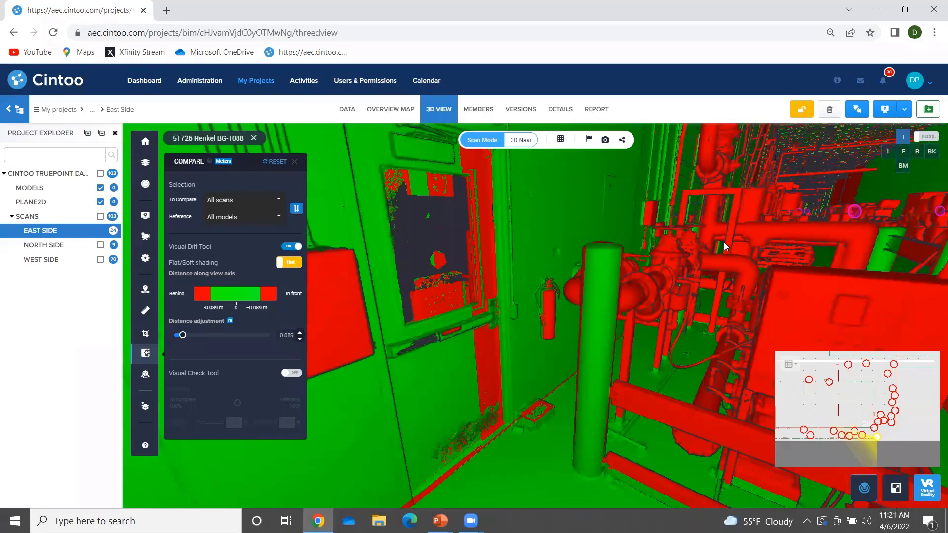
{"action": "left_click_drag", "start_coordinate": [723, 242], "coordinate": [673, 227]}
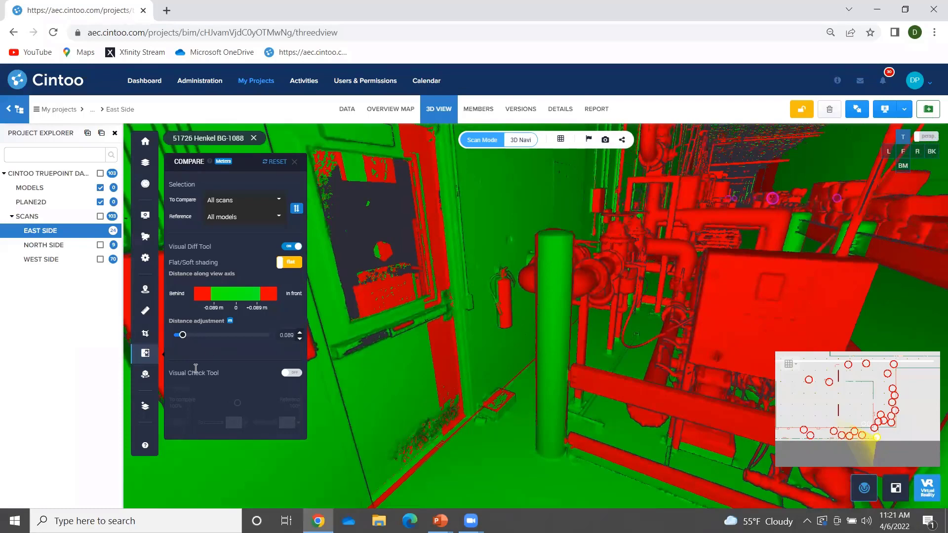
Turn on the Visual Check Tool, fade the reference models to 0% visibility and examine the scanned ceiling and door.
{"action": "left_click", "coordinate": [292, 373]}
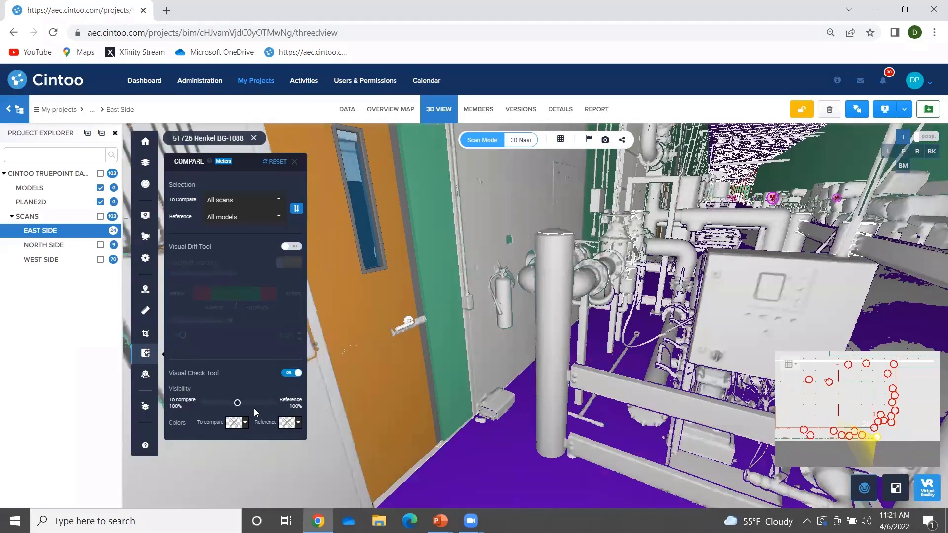
{"action": "left_click_drag", "start_coordinate": [238, 402], "coordinate": [201, 403]}
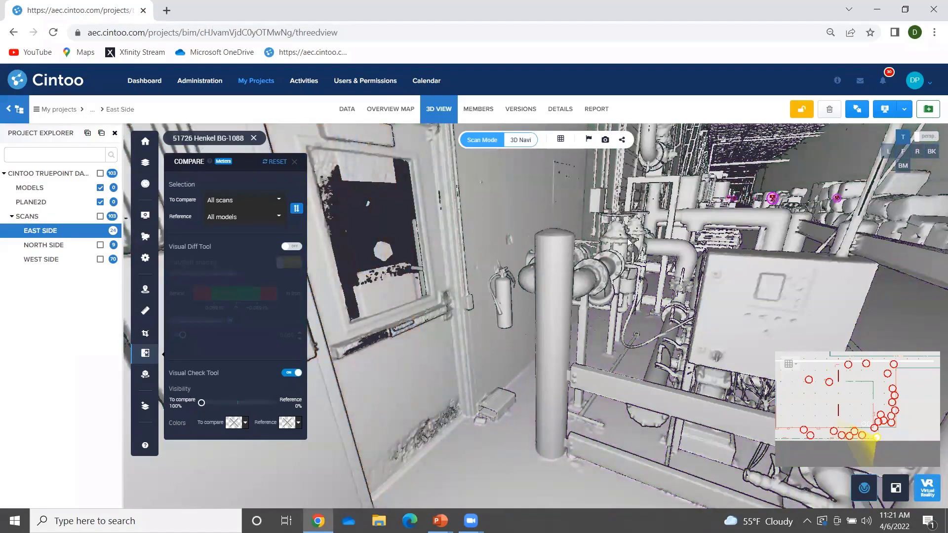
{"action": "left_click_drag", "start_coordinate": [627, 241], "coordinate": [454, 439]}
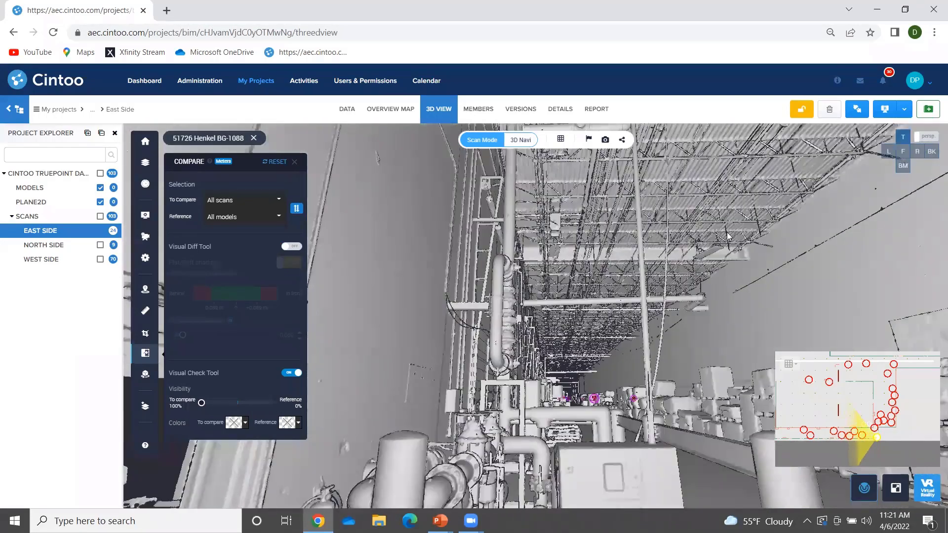
{"action": "left_click_drag", "start_coordinate": [727, 232], "coordinate": [801, 193]}
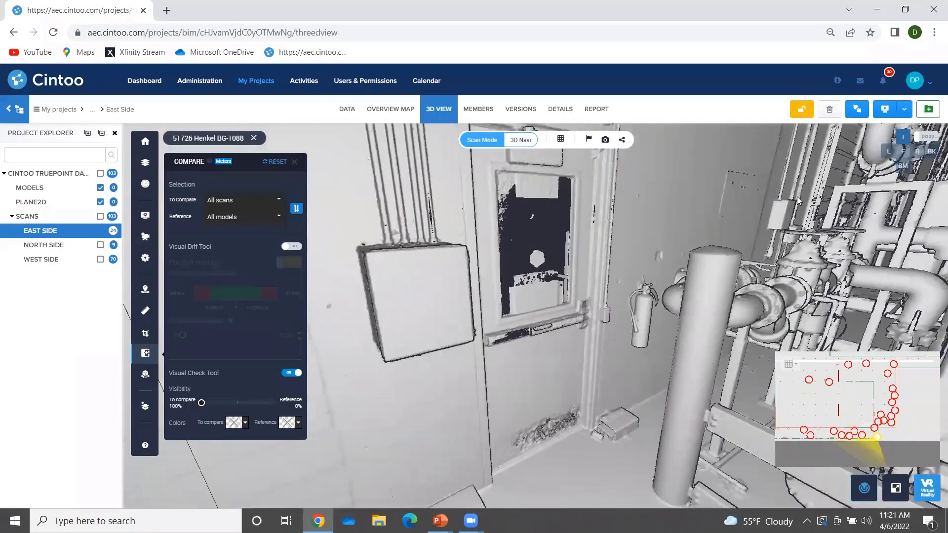
Set visibility to 84% for the scans and 100% for the models, hiding and redisplaying the models to compare the door.
{"action": "left_click_drag", "start_coordinate": [201, 405], "coordinate": [239, 401]}
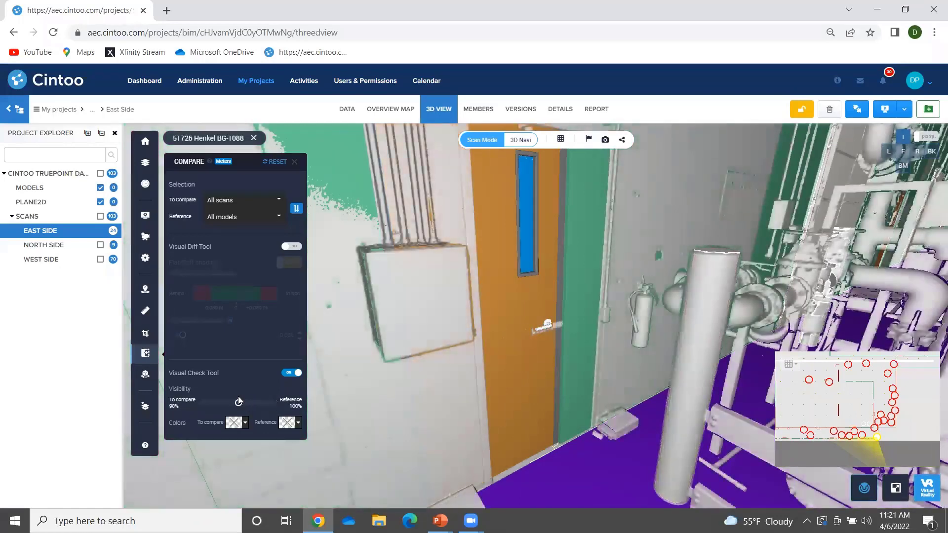
{"action": "left_click", "coordinate": [100, 188]}
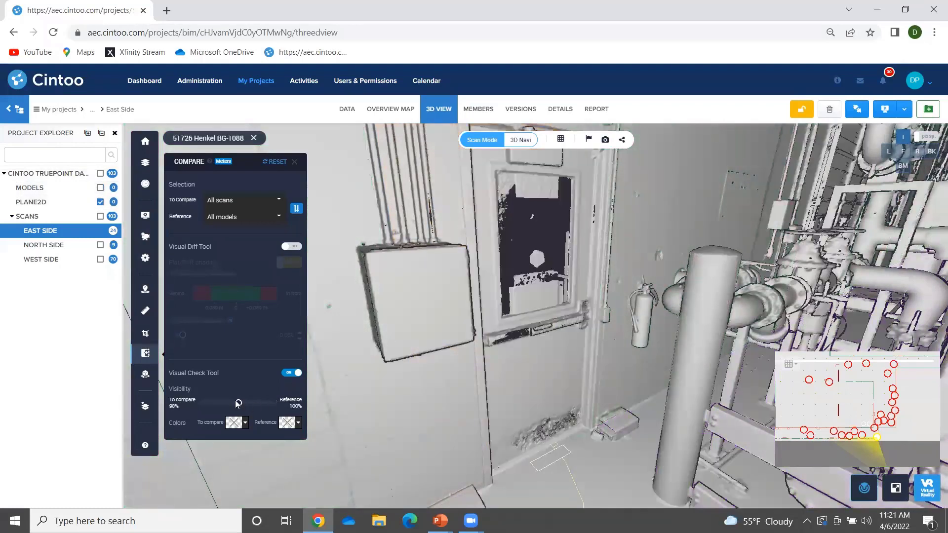
{"action": "mouse_move", "coordinate": [239, 402]}
{"action": "left_mouse_down"}
{"action": "mouse_move", "coordinate": [262, 403]}
{"action": "mouse_move", "coordinate": [223, 394]}
{"action": "mouse_move", "coordinate": [245, 397]}
{"action": "left_mouse_up"}
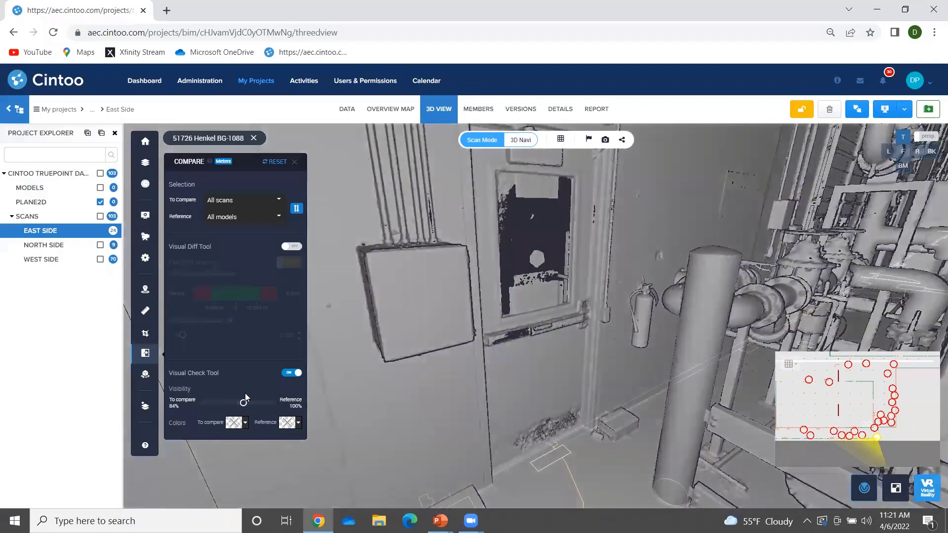
{"action": "left_click", "coordinate": [100, 188]}
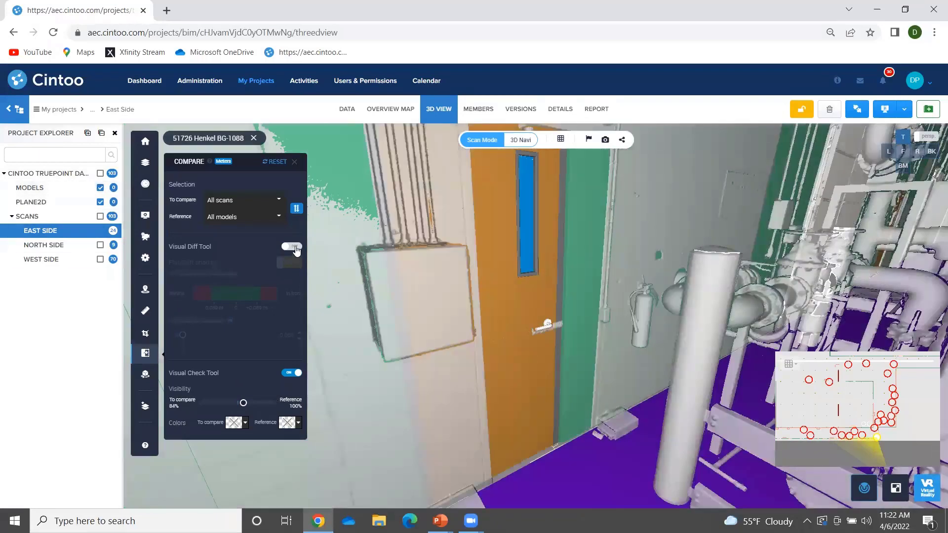
Turn the Visual Diff Tool back on, bring the door area into view and close the comparison settings.
{"action": "left_click", "coordinate": [294, 246]}
{"action": "left_click_drag", "start_coordinate": [705, 235], "coordinate": [632, 251]}
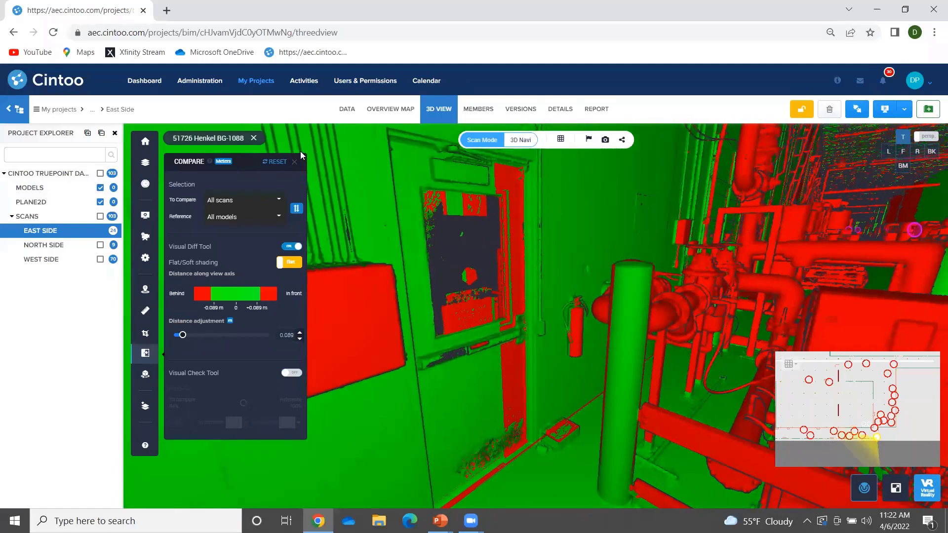
{"action": "left_click", "coordinate": [295, 162]}
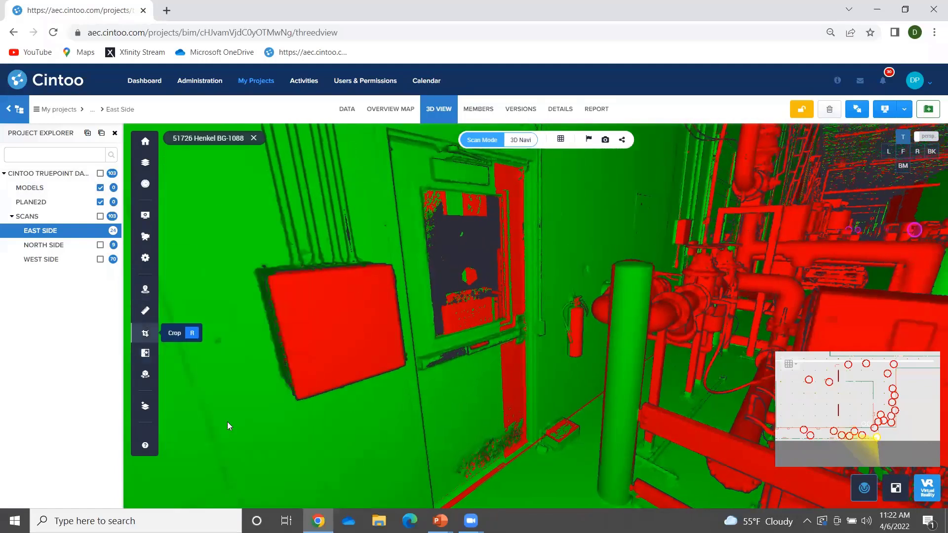
Place an annotation on the door frame, set its type to Issue and title it "Door to be adjusted in BIM".
{"action": "left_click", "coordinate": [145, 289]}
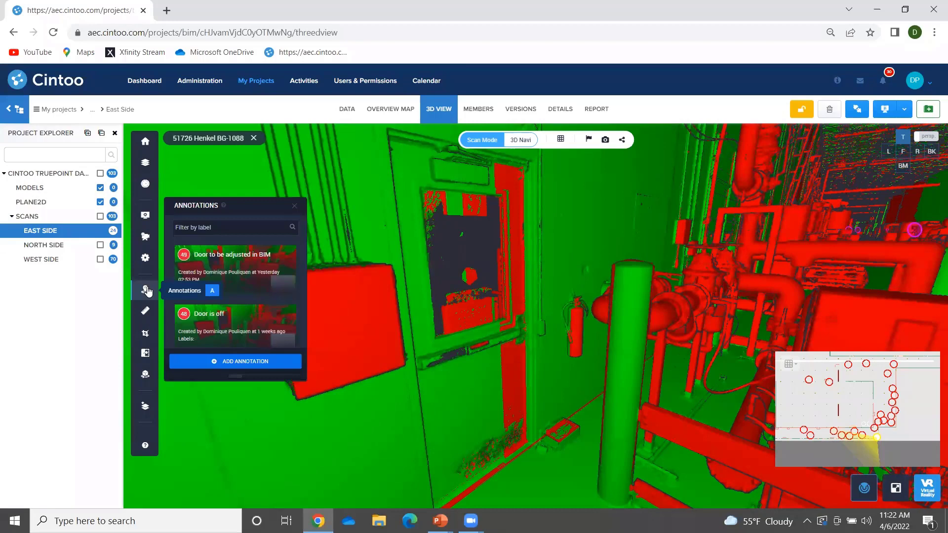
{"action": "left_click", "coordinate": [263, 362]}
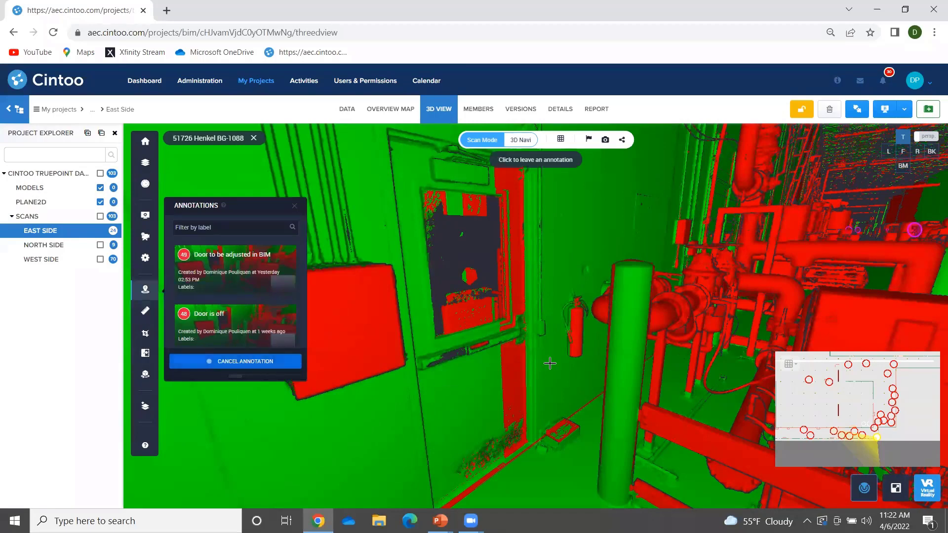
{"action": "left_click", "coordinate": [515, 362]}
{"action": "left_click", "coordinate": [878, 180]}
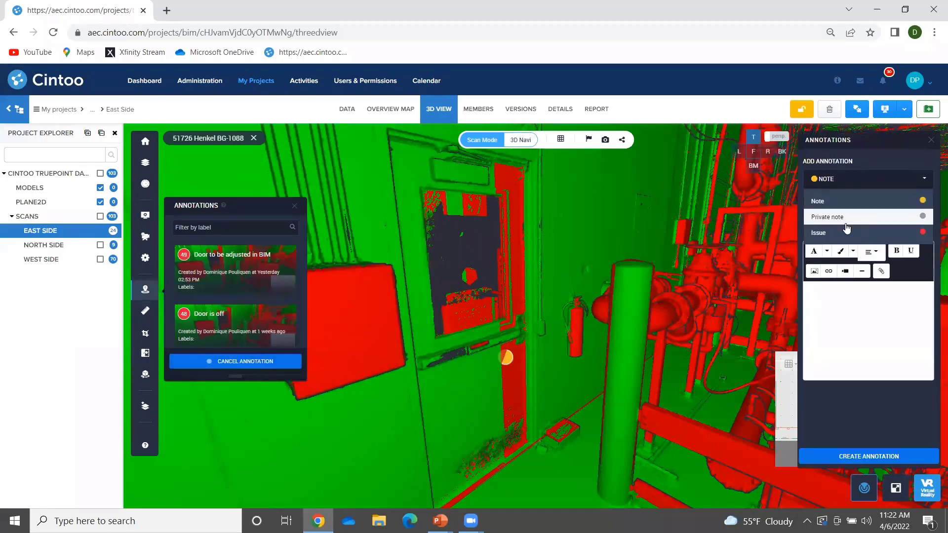
{"action": "left_click", "coordinate": [839, 214]}
{"action": "left_click", "coordinate": [843, 200]}
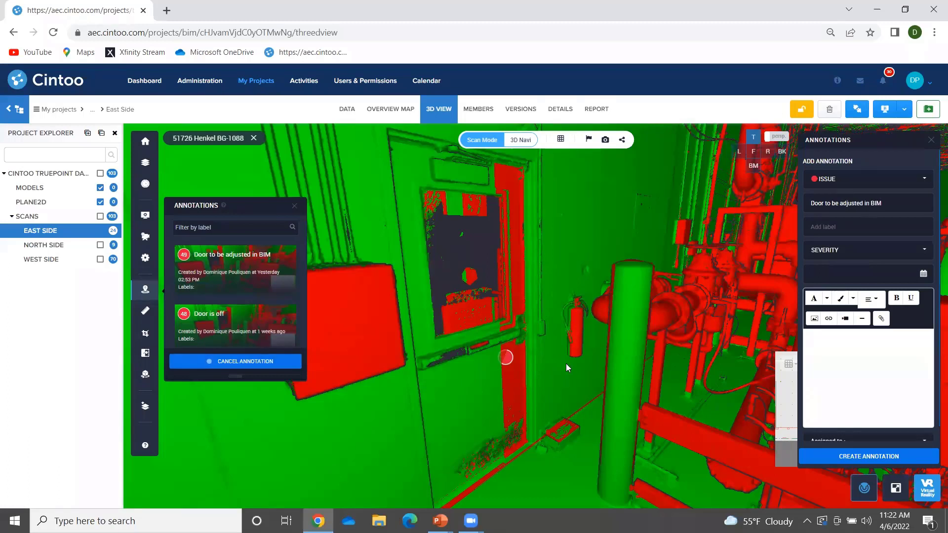
Give the issue Critical severity and a due date of 28-04-2022, assign it to a project member and create the annotation.
{"action": "left_click", "coordinate": [849, 250]}
{"action": "left_click", "coordinate": [855, 321]}
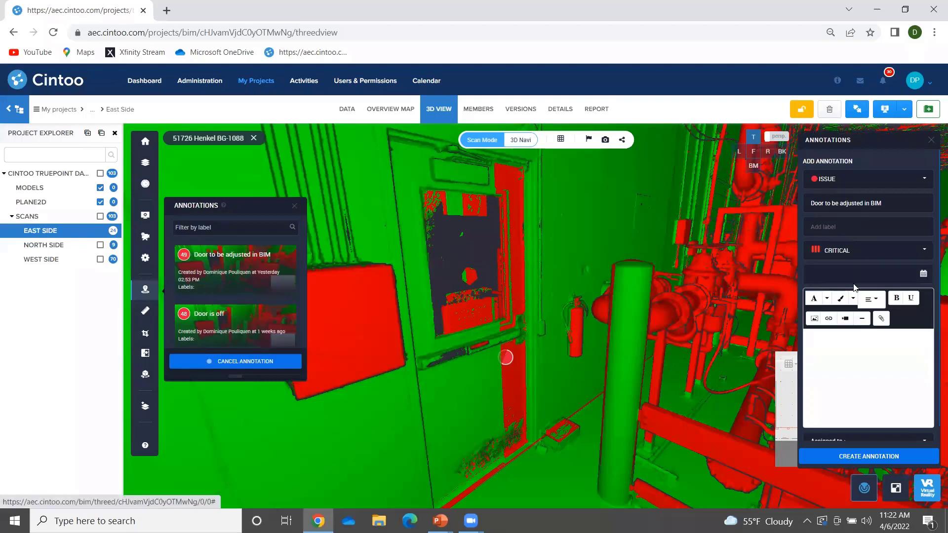
{"action": "left_click", "coordinate": [861, 269]}
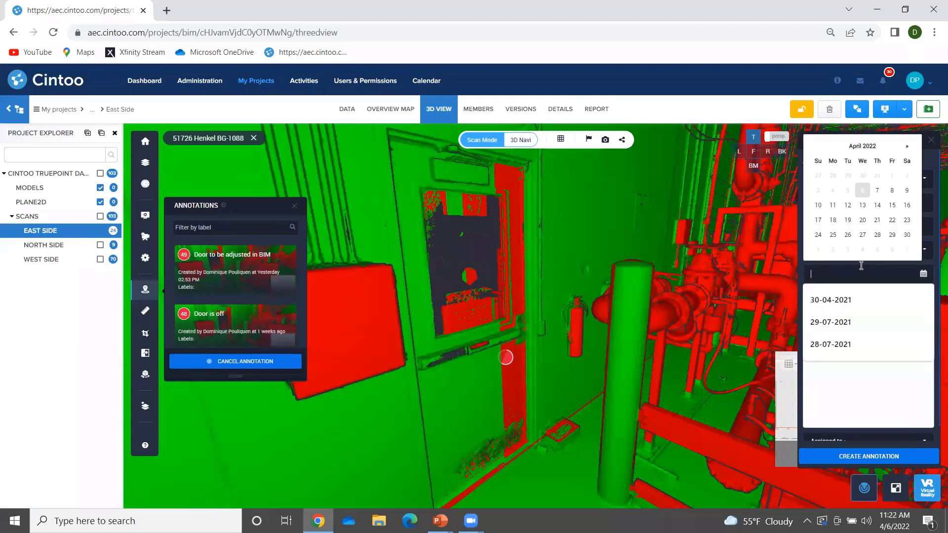
{"action": "left_click", "coordinate": [877, 236]}
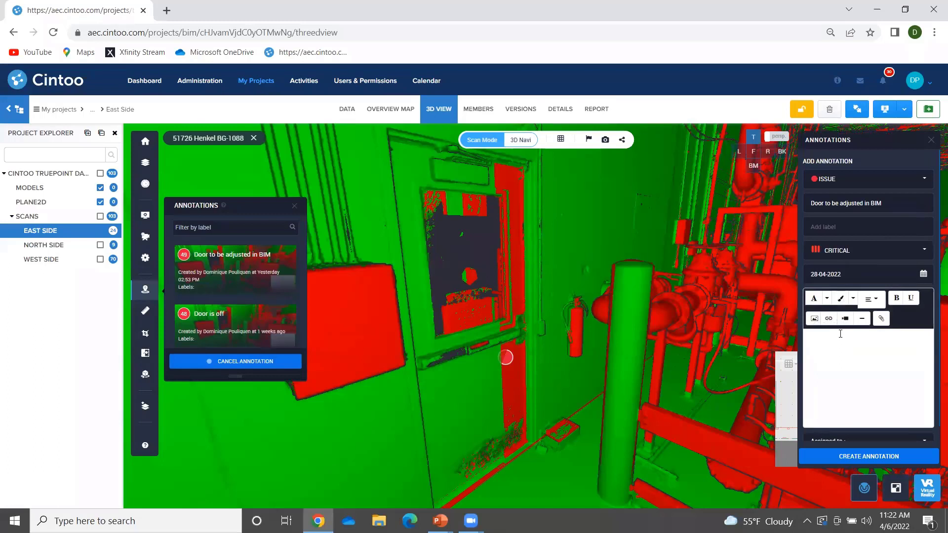
{"action": "scroll", "coordinate": [857, 392], "scroll_direction": "down", "scroll_amount": 1}
{"action": "left_click", "coordinate": [868, 425]}
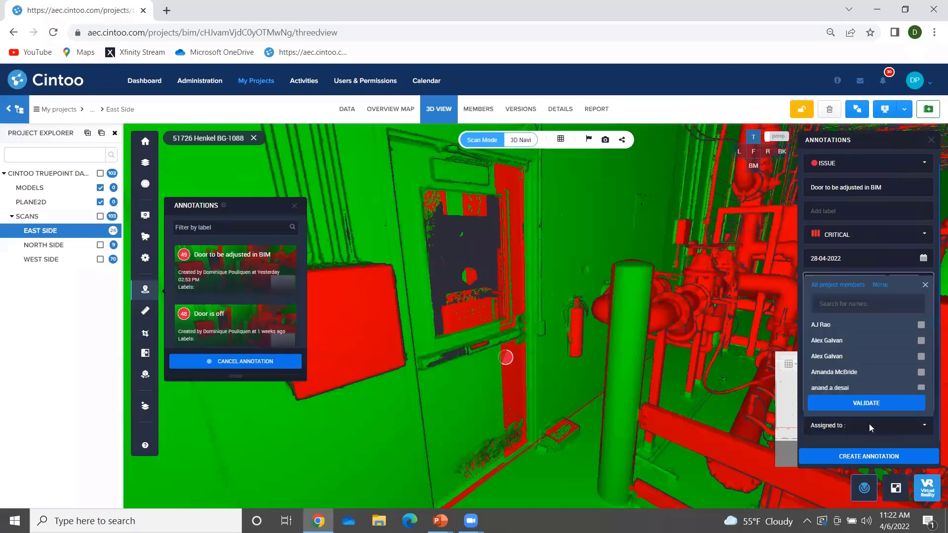
{"action": "left_click", "coordinate": [919, 356]}
{"action": "left_click", "coordinate": [895, 402]}
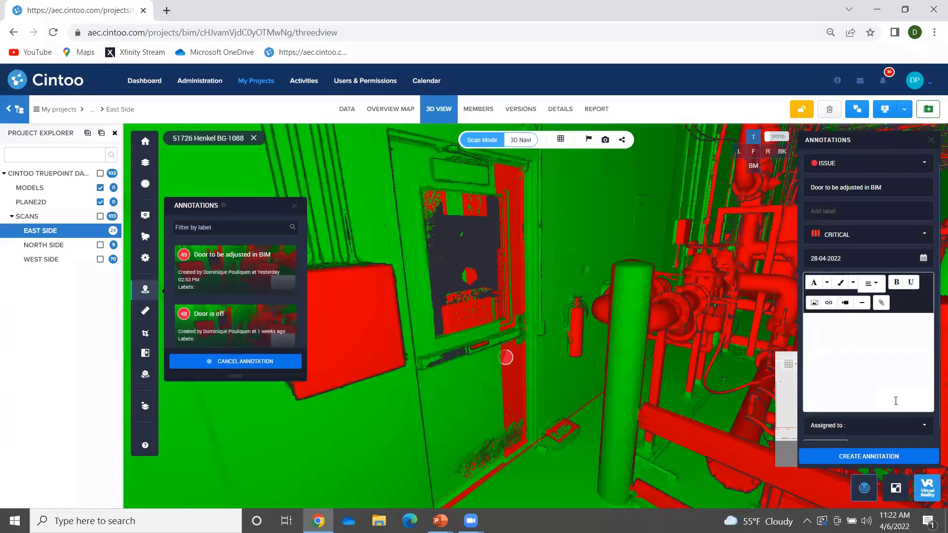
{"action": "left_click", "coordinate": [881, 453]}
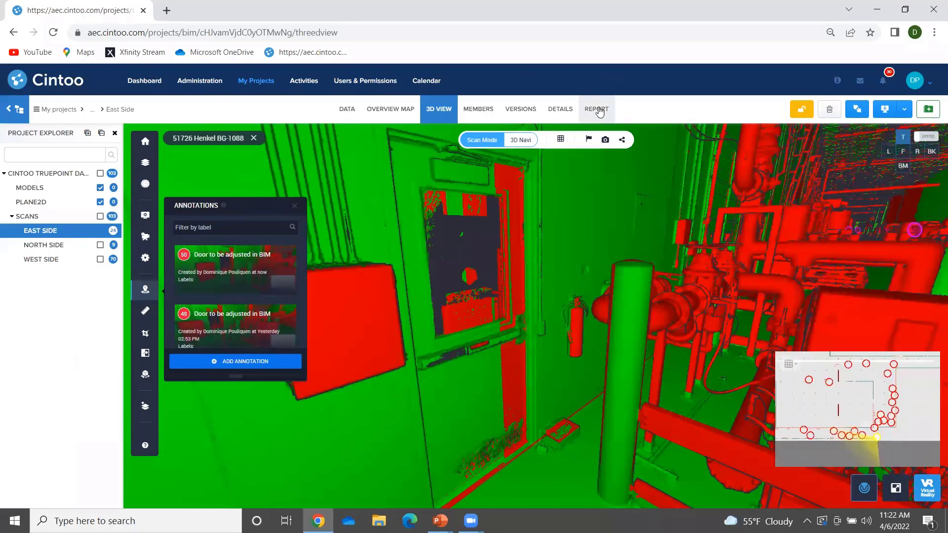
Examine the new door issue and the "Pipe to be added to the Model" issue in the project report, plus the available integrations.
{"action": "left_click", "coordinate": [600, 113]}
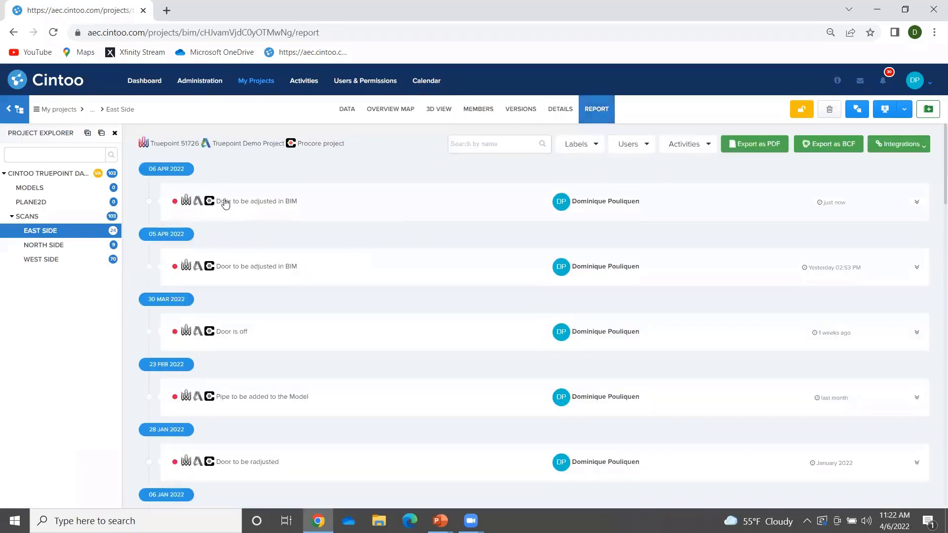
{"action": "left_click", "coordinate": [225, 203]}
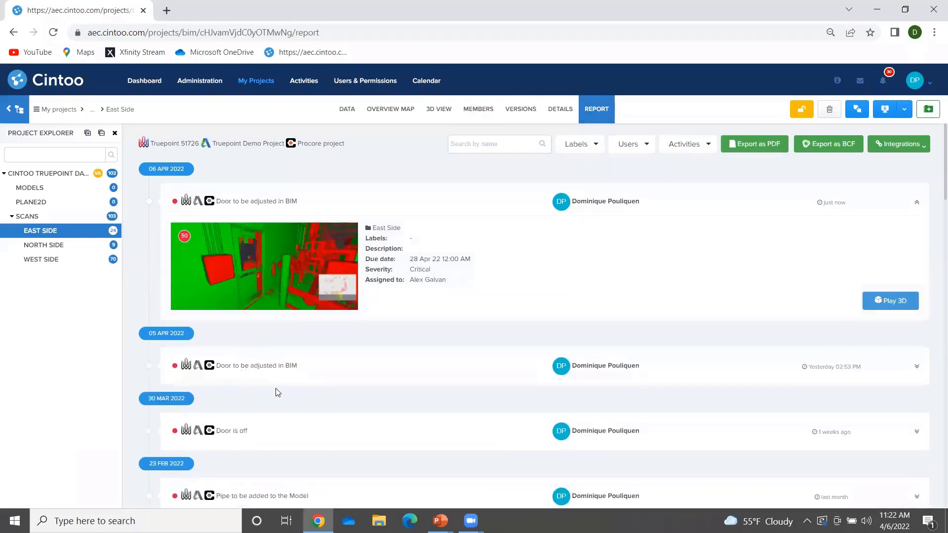
{"action": "scroll", "coordinate": [278, 392], "scroll_direction": "down", "scroll_amount": 3}
{"action": "left_click", "coordinate": [269, 314]}
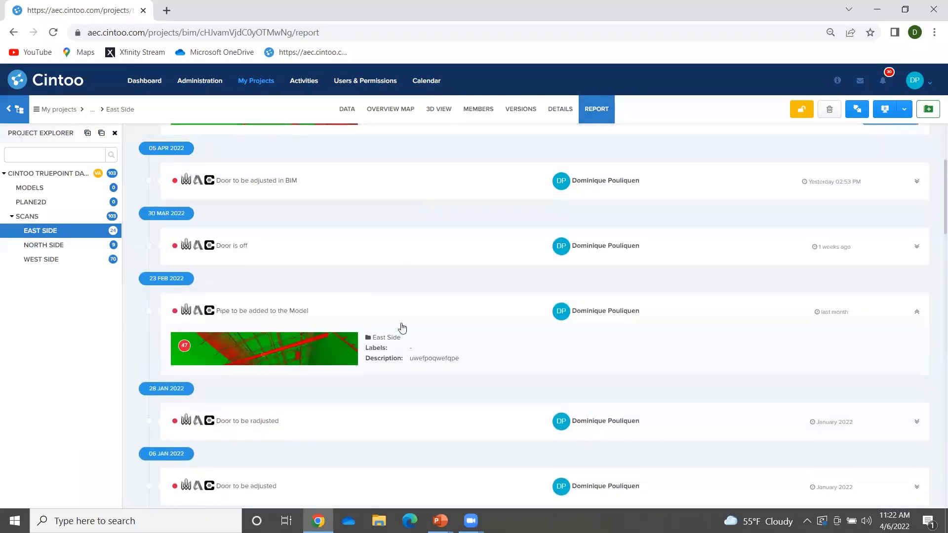
{"action": "scroll", "coordinate": [463, 211], "scroll_direction": "up", "scroll_amount": 3}
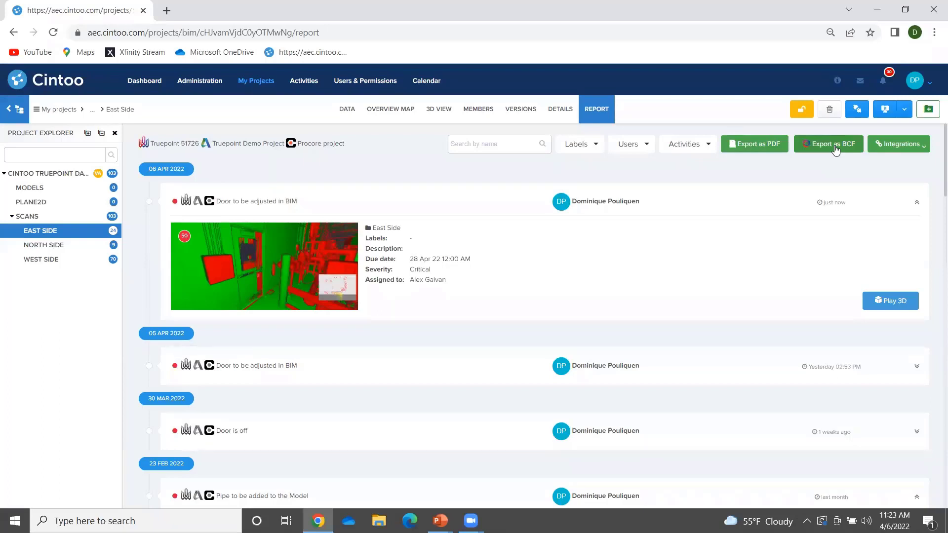
{"action": "left_click", "coordinate": [920, 151]}
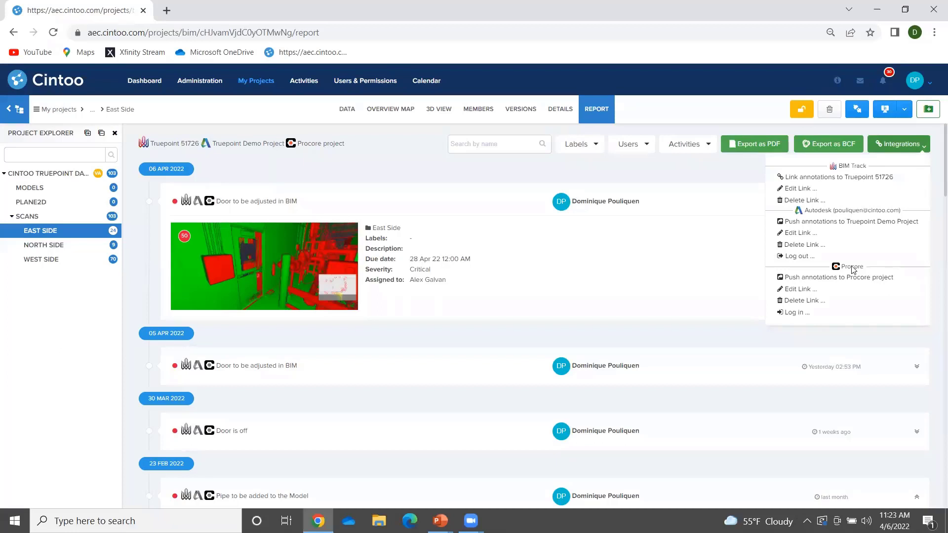
Review the account's users, groups and roles, and the permissions granted to each role.
{"action": "left_click", "coordinate": [363, 88]}
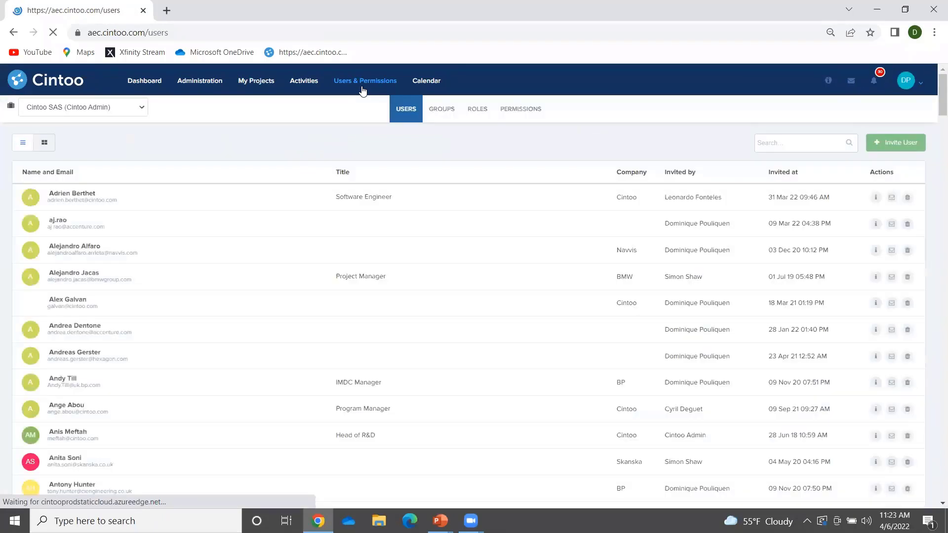
{"action": "scroll", "coordinate": [229, 321], "scroll_direction": "down", "scroll_amount": 10}
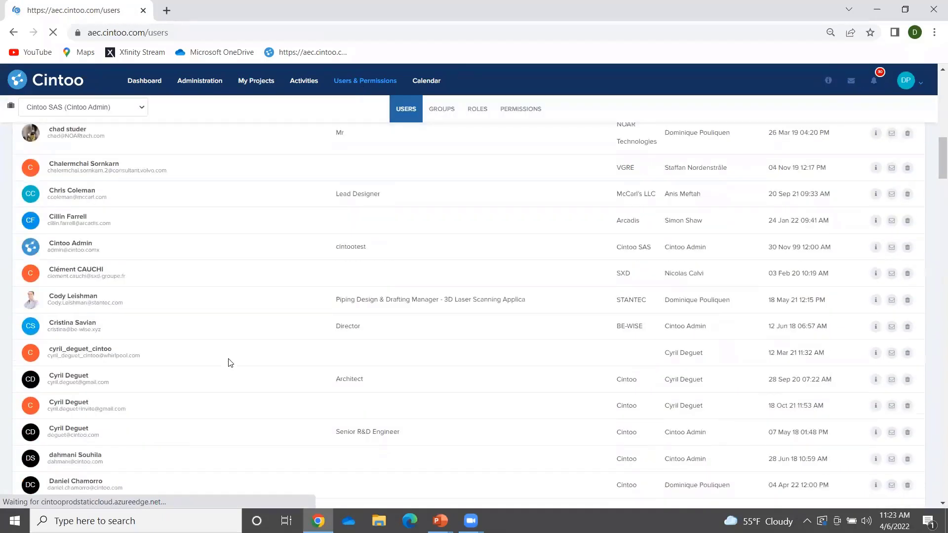
{"action": "left_click", "coordinate": [441, 109]}
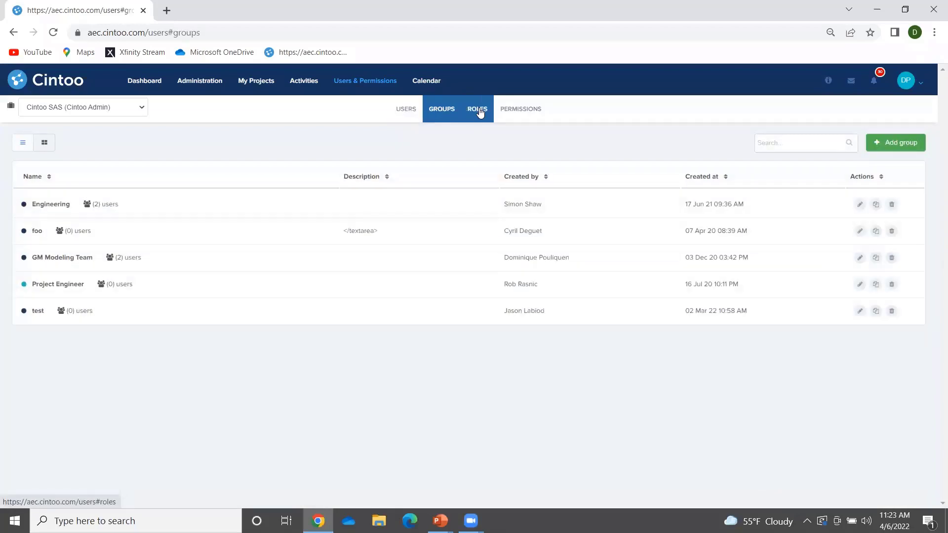
{"action": "left_click", "coordinate": [478, 110]}
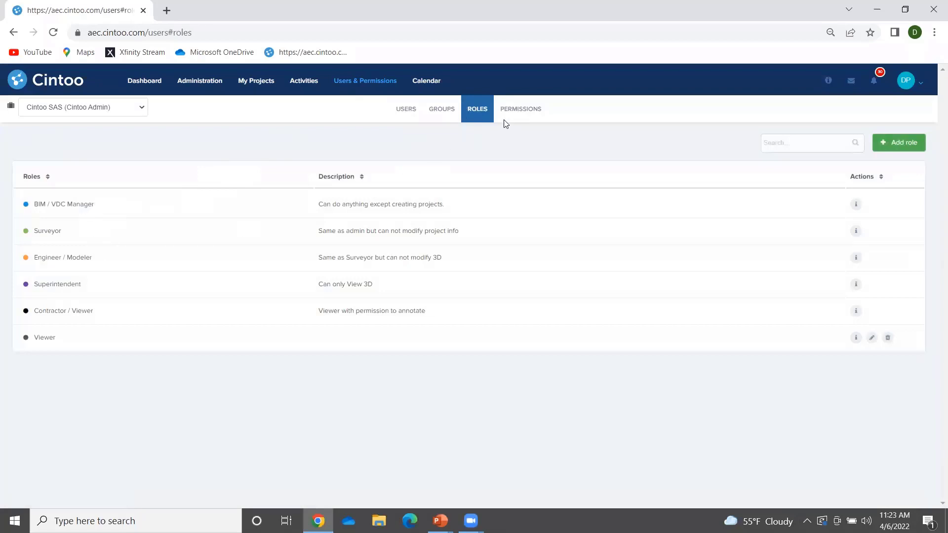
{"action": "left_click", "coordinate": [515, 111]}
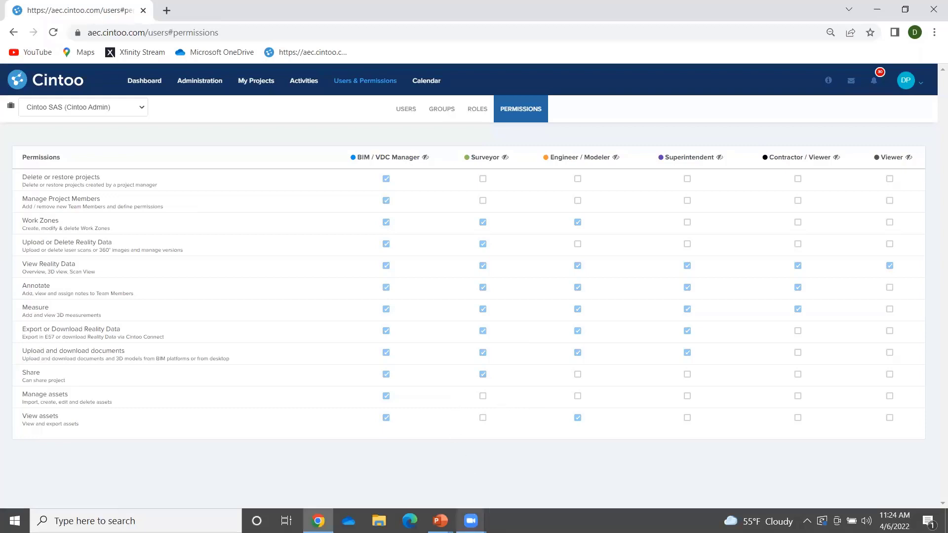
Switch to the PowerPoint slide show and advance through the Uploading Terrestrial Scans slides.
{"action": "left_click", "coordinate": [440, 521]}
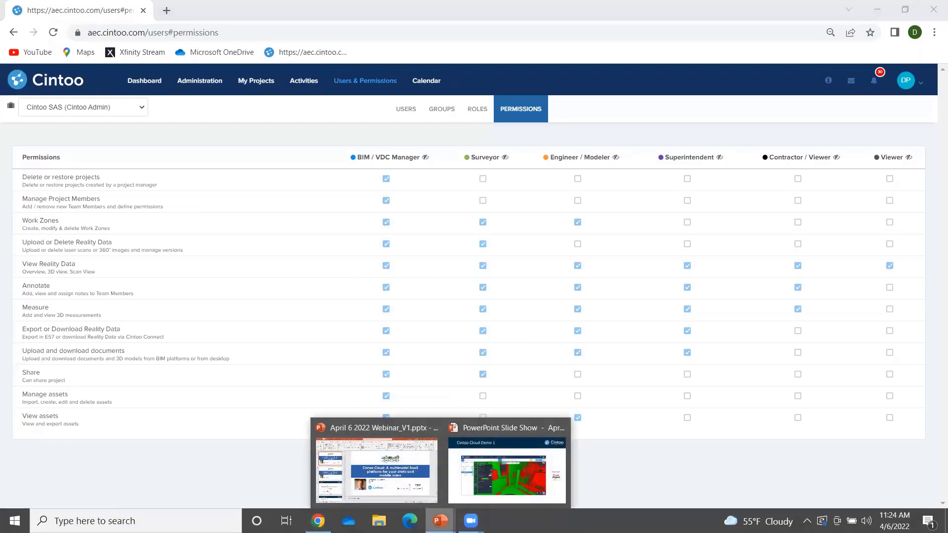
{"action": "left_click", "coordinate": [933, 11]}
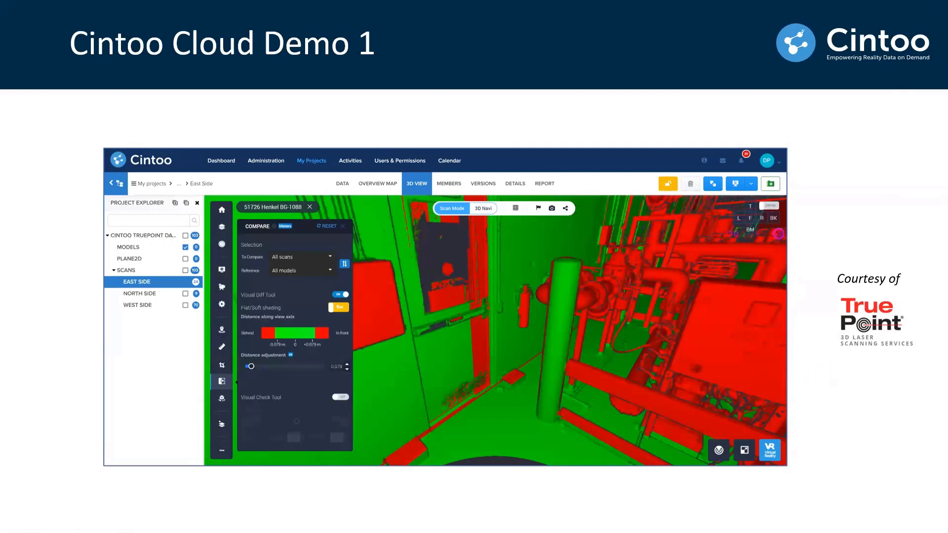
{"action": "key", "text": "Right"}
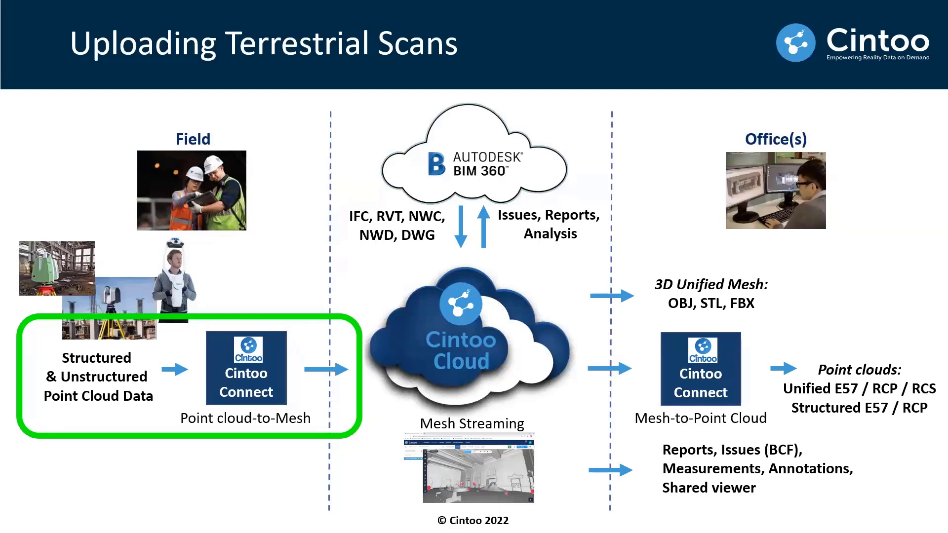
{"action": "key", "text": "Right"}
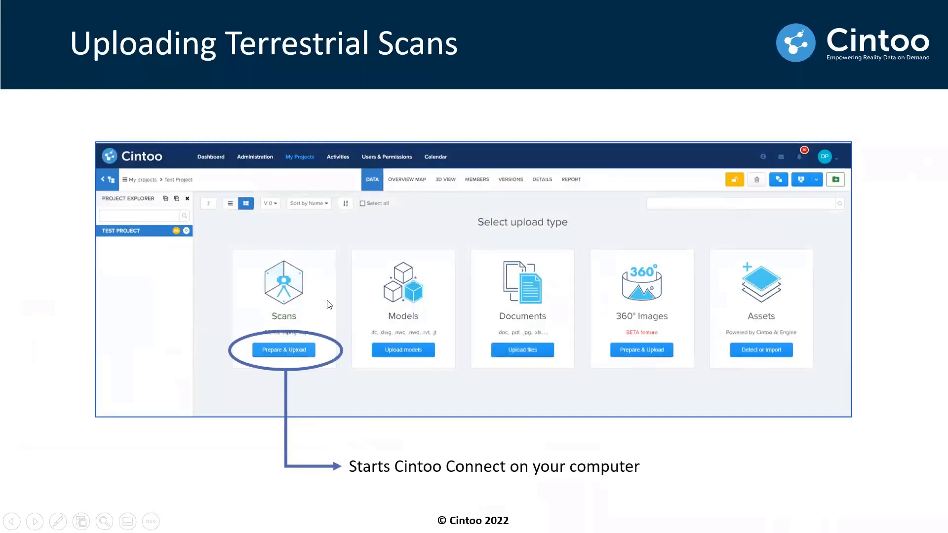
{"action": "key", "text": "Right"}
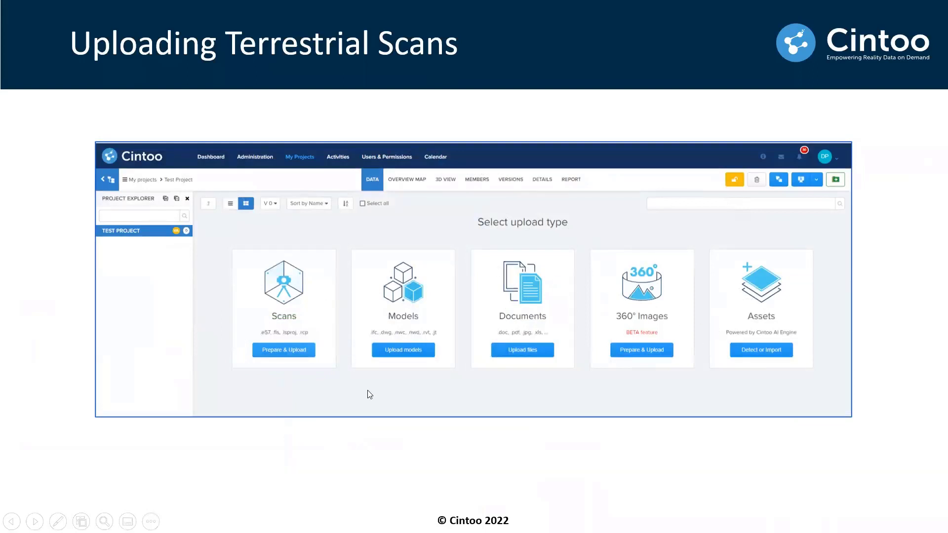
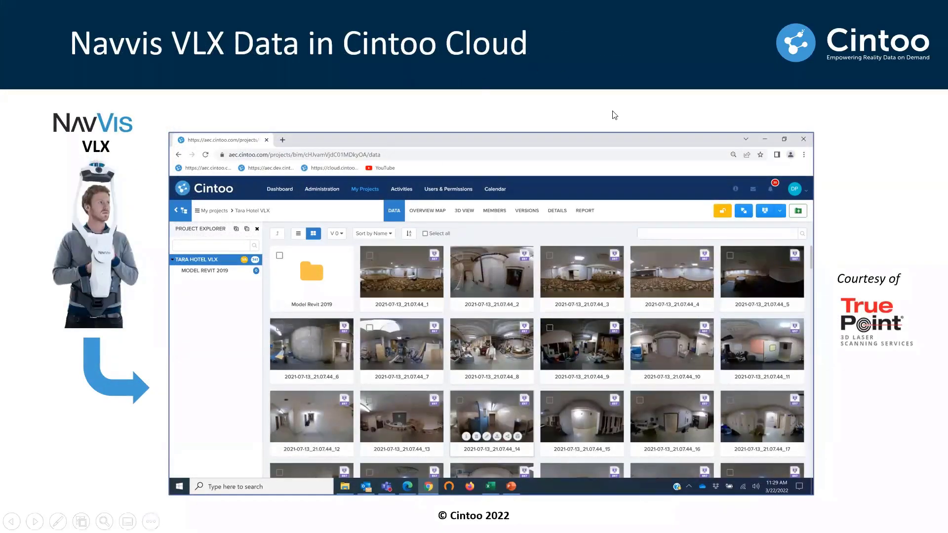
Open the Tara Hotel VLX project in Cintoo from the NavVis VLX slide and browse its scan thumbnails.
{"action": "left_click", "coordinate": [520, 346]}
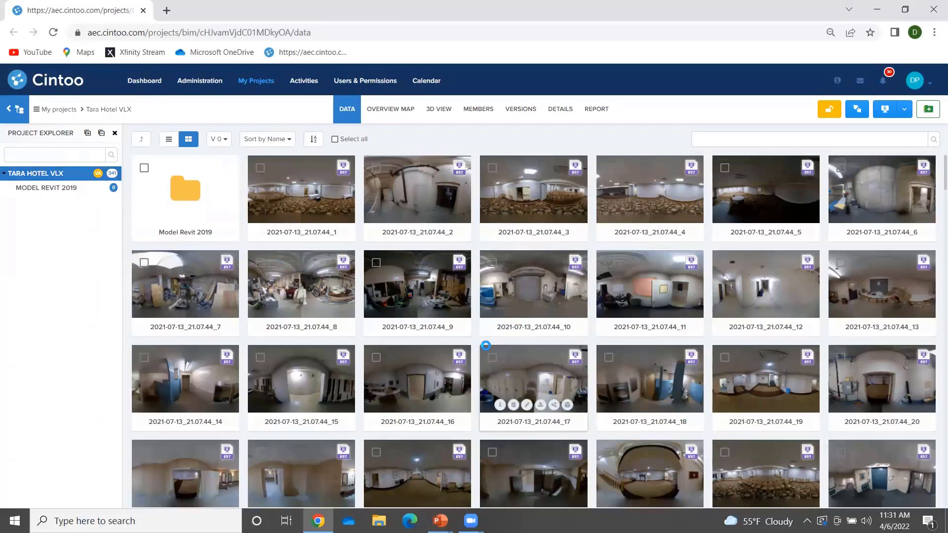
{"action": "scroll", "coordinate": [494, 350], "scroll_direction": "down", "scroll_amount": 10}
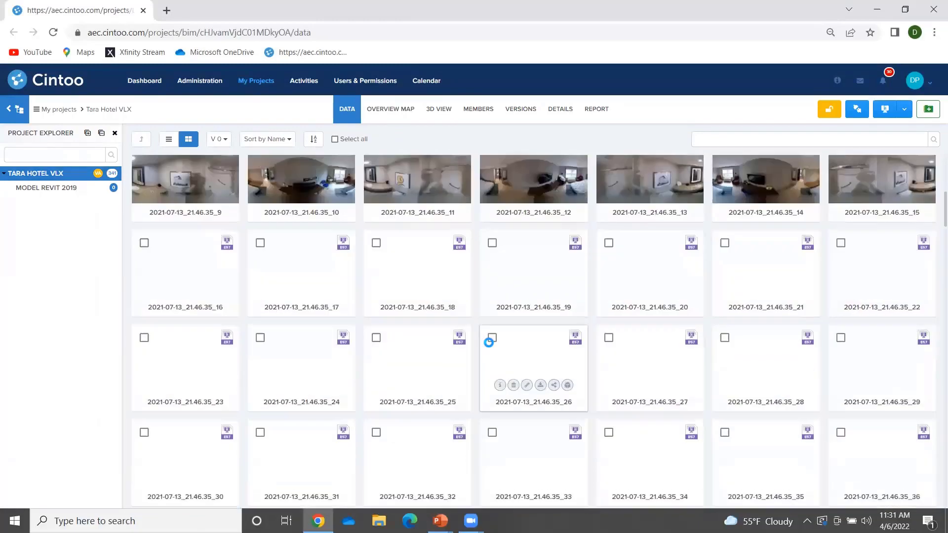
{"action": "scroll", "coordinate": [504, 356], "scroll_direction": "up", "scroll_amount": 10}
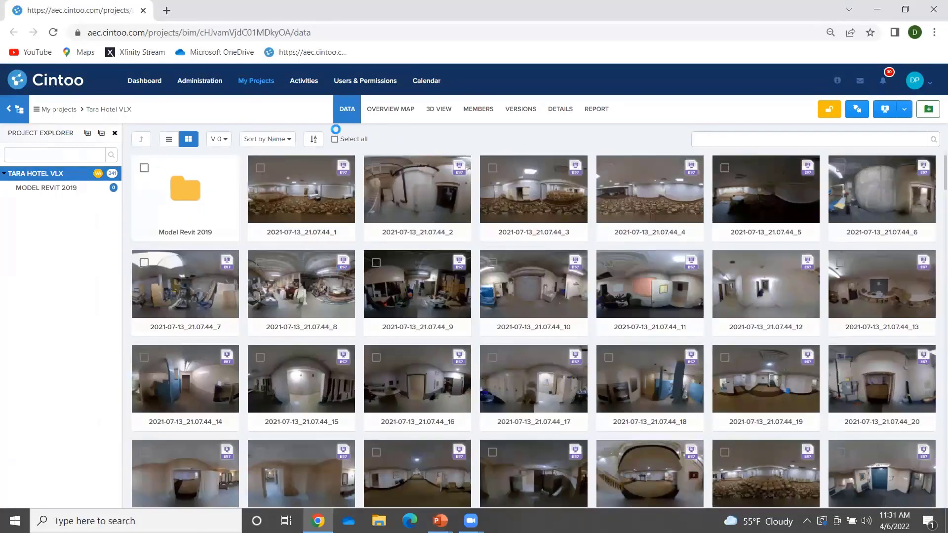
Show the Tara Hotel VLX project in 3D and hide the Model Revit 2019 folder so only the scans are displayed.
{"action": "left_click", "coordinate": [438, 109]}
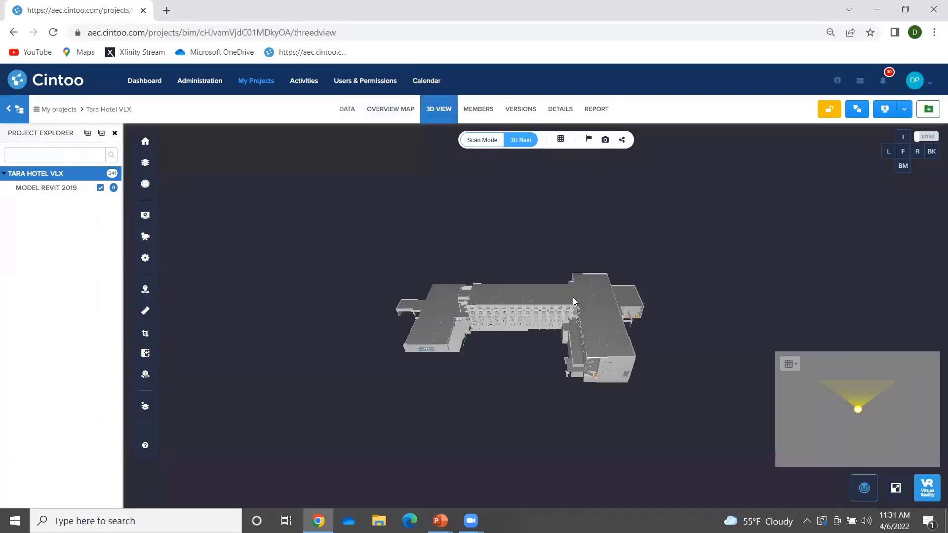
{"action": "left_click", "coordinate": [100, 188]}
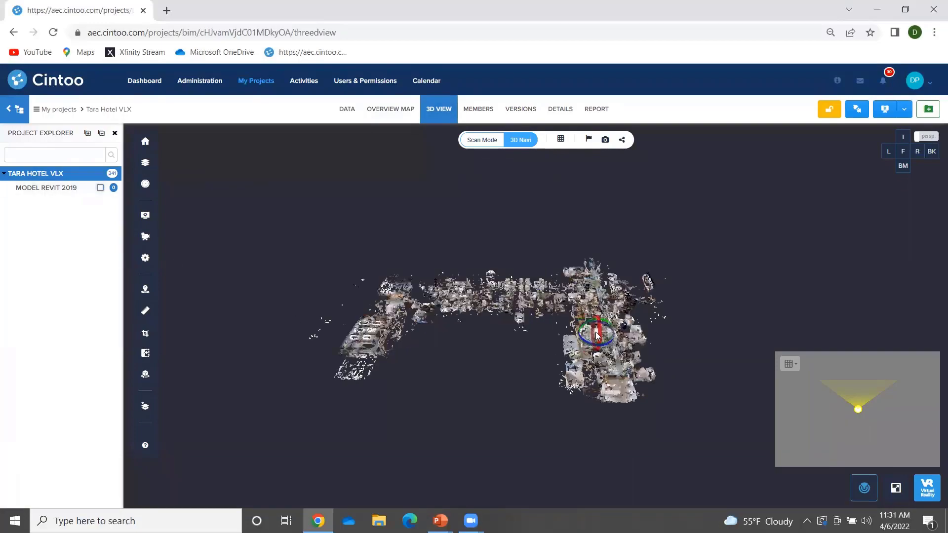
Enter scan 2021-07-13_21.07.44_26 in the point cloud and look around the carpeted room.
{"action": "scroll", "coordinate": [607, 334], "scroll_direction": "up", "scroll_amount": 1}
{"action": "right_click_drag", "start_coordinate": [547, 348], "coordinate": [545, 312]}
{"action": "scroll", "coordinate": [593, 350], "scroll_direction": "up", "scroll_amount": 8}
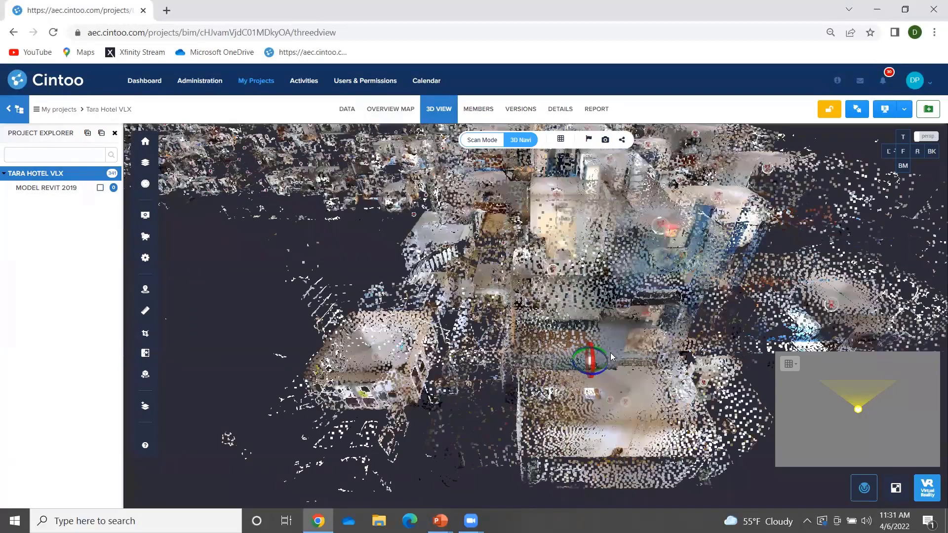
{"action": "scroll", "coordinate": [606, 358], "scroll_direction": "up", "scroll_amount": 2}
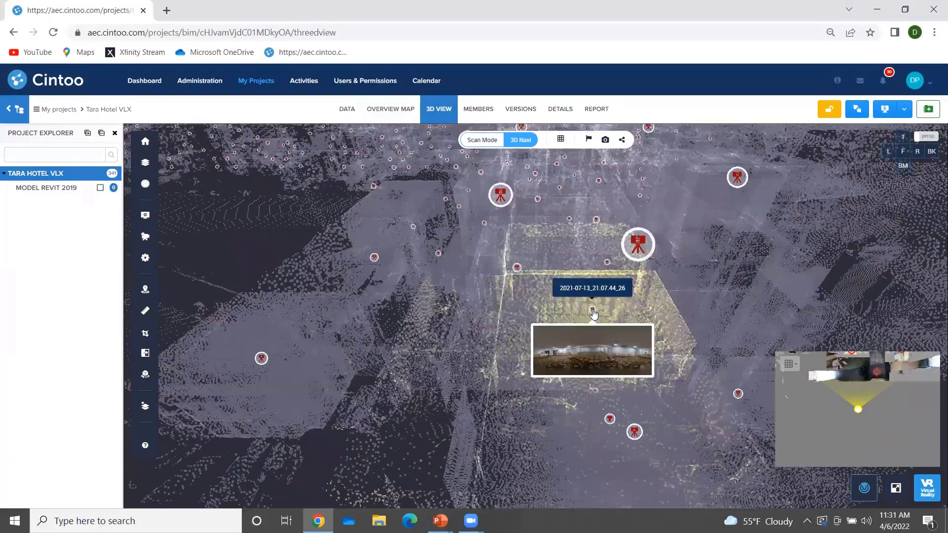
{"action": "left_click", "coordinate": [593, 310]}
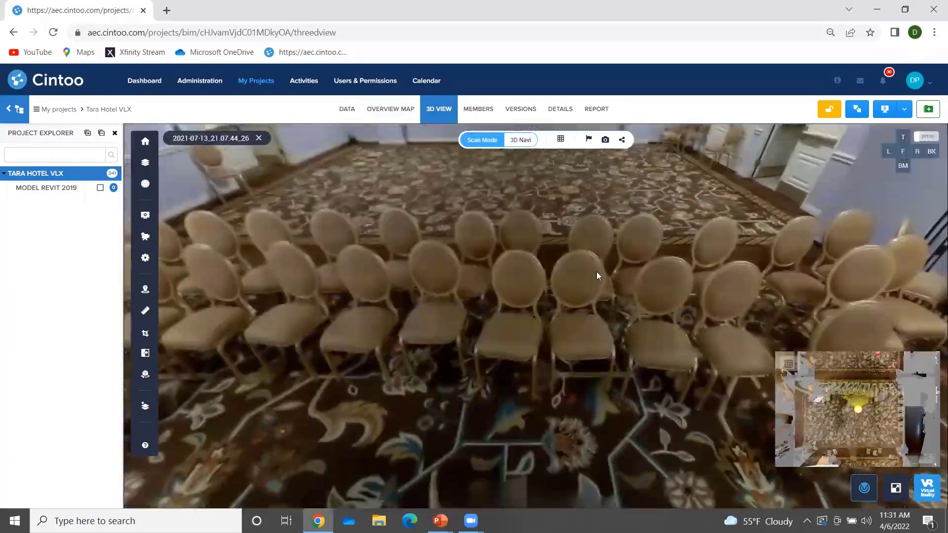
{"action": "left_click_drag", "start_coordinate": [387, 247], "coordinate": [809, 375]}
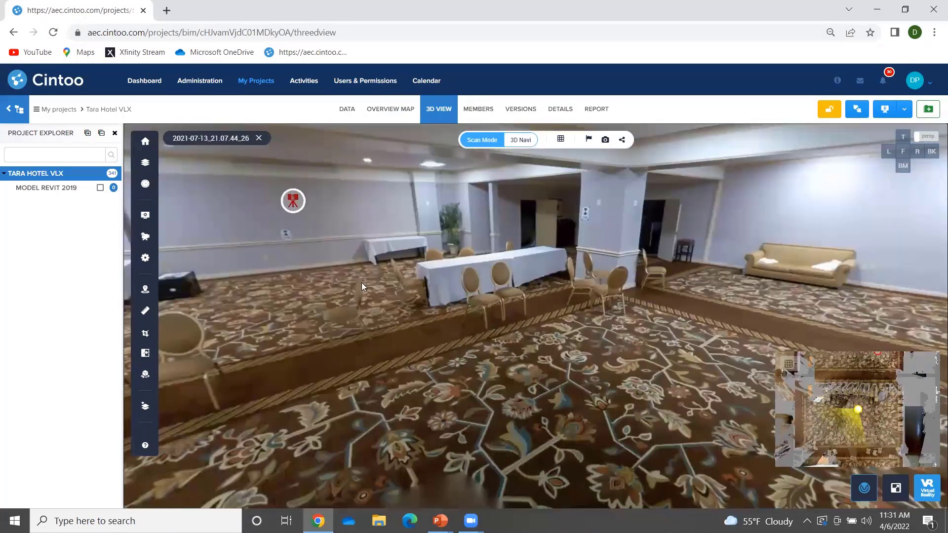
Move to scan 2021-07-13_21.07.44_1 at the far wall of the carpeted room and look around from there.
{"action": "mouse_move", "coordinate": [361, 283]}
{"action": "left_mouse_down"}
{"action": "mouse_move", "coordinate": [583, 373]}
{"action": "mouse_move", "coordinate": [605, 298]}
{"action": "left_mouse_up"}
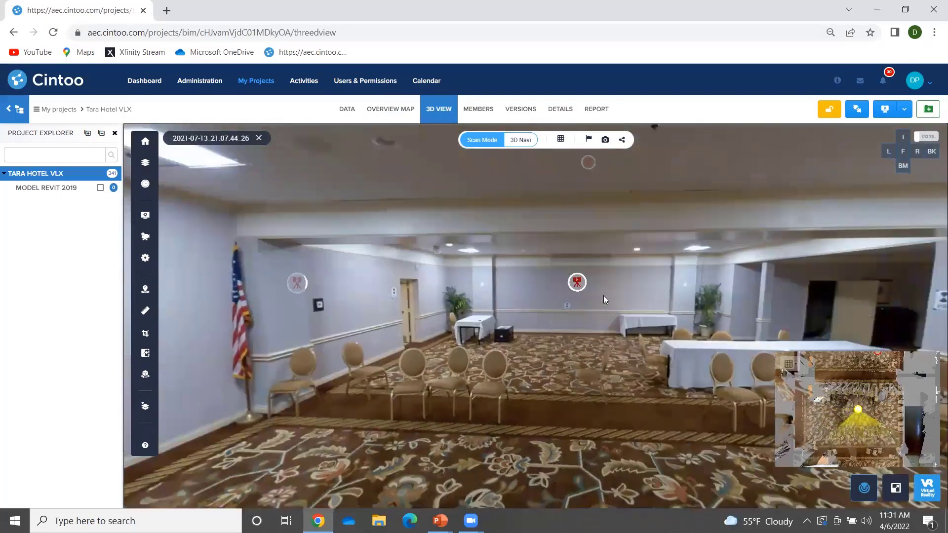
{"action": "left_click", "coordinate": [576, 282]}
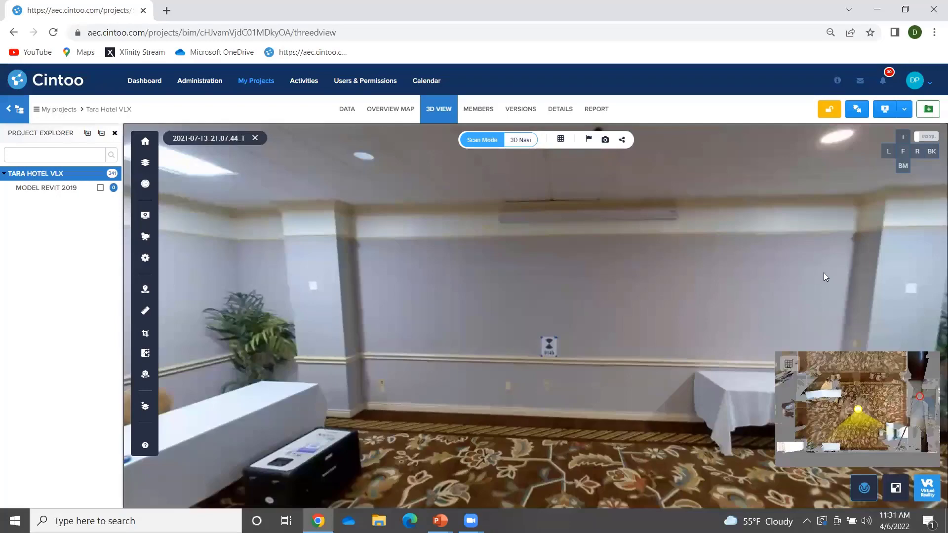
{"action": "left_click_drag", "start_coordinate": [823, 272], "coordinate": [453, 275]}
{"action": "left_click_drag", "start_coordinate": [792, 286], "coordinate": [371, 288]}
{"action": "left_click_drag", "start_coordinate": [635, 274], "coordinate": [771, 255]}
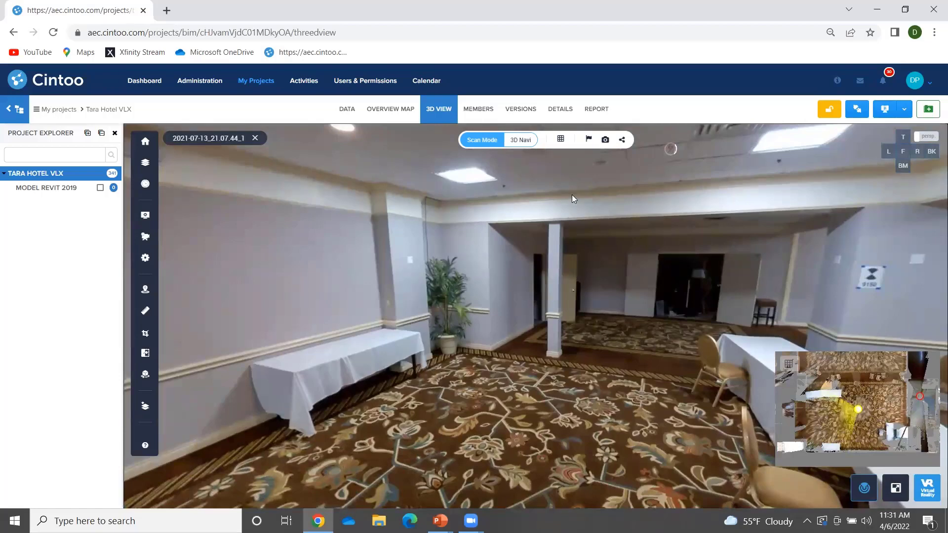
Switch the scan's display mode to 3D Surface and look around the room's tables, chairs and openings.
{"action": "left_click", "coordinate": [561, 138]}
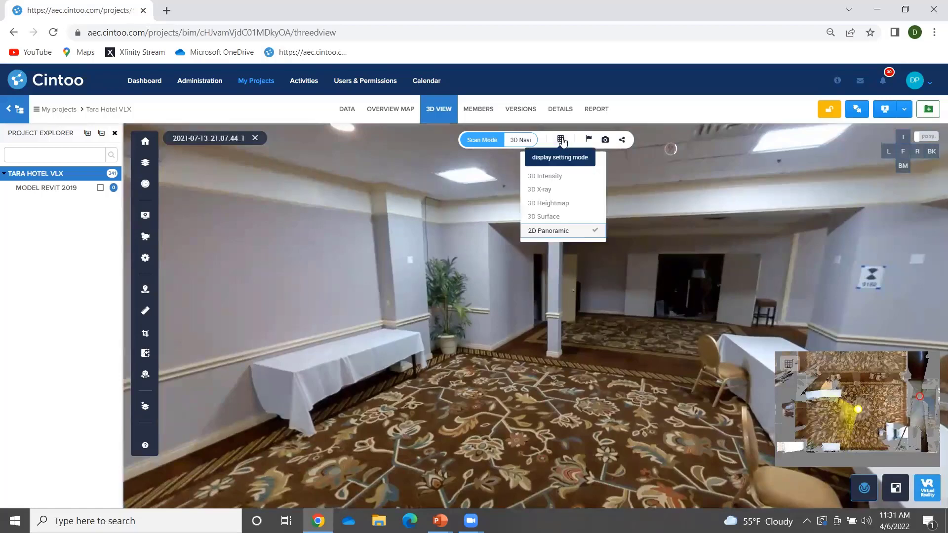
{"action": "left_click", "coordinate": [553, 218]}
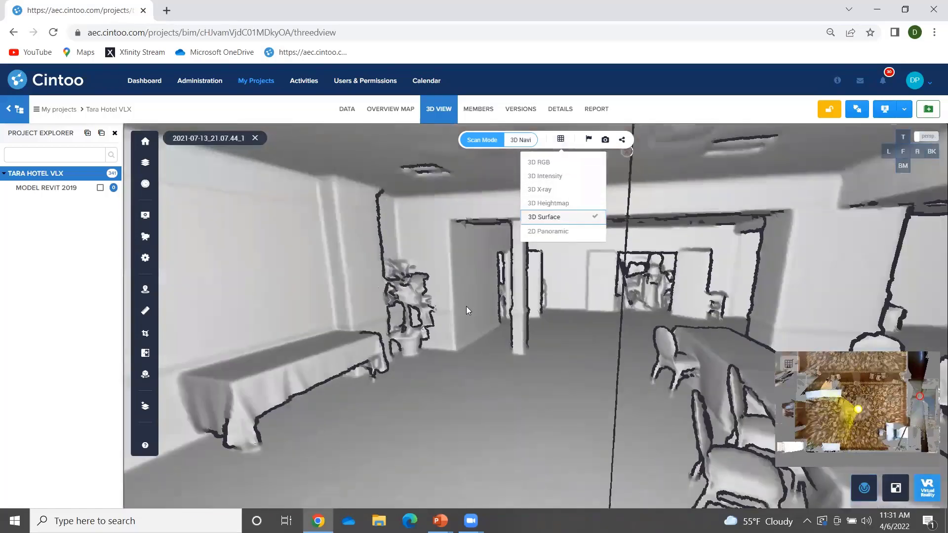
{"action": "left_click_drag", "start_coordinate": [466, 307], "coordinate": [292, 329]}
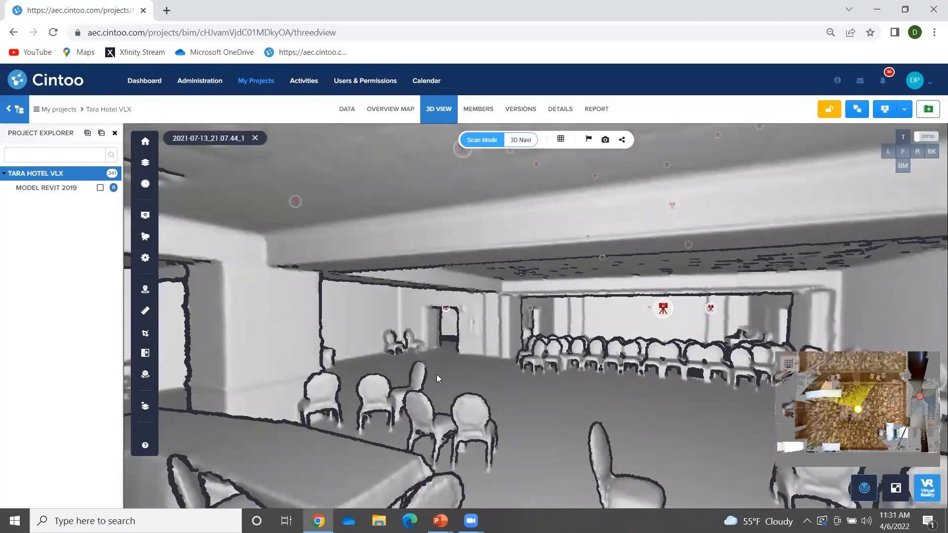
{"action": "left_click_drag", "start_coordinate": [436, 375], "coordinate": [517, 376]}
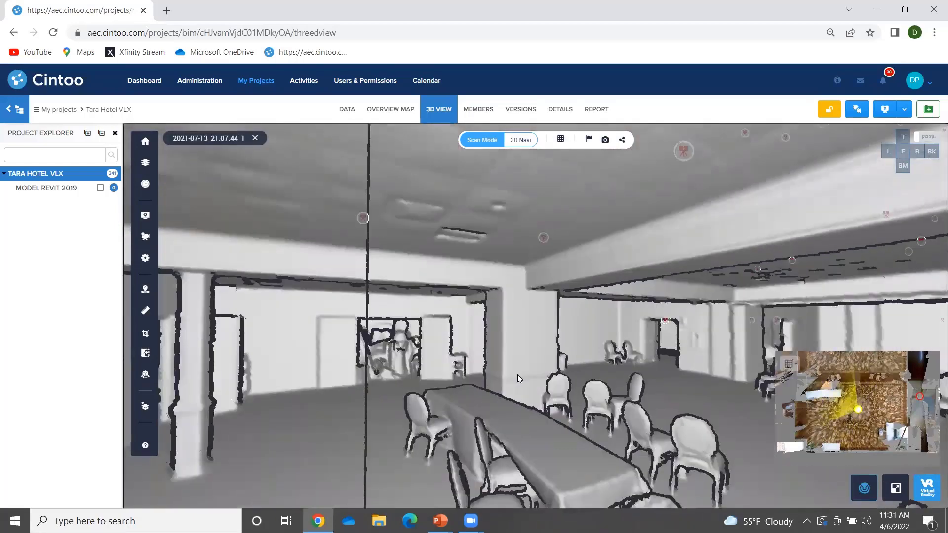
{"action": "left_click_drag", "start_coordinate": [386, 380], "coordinate": [627, 314]}
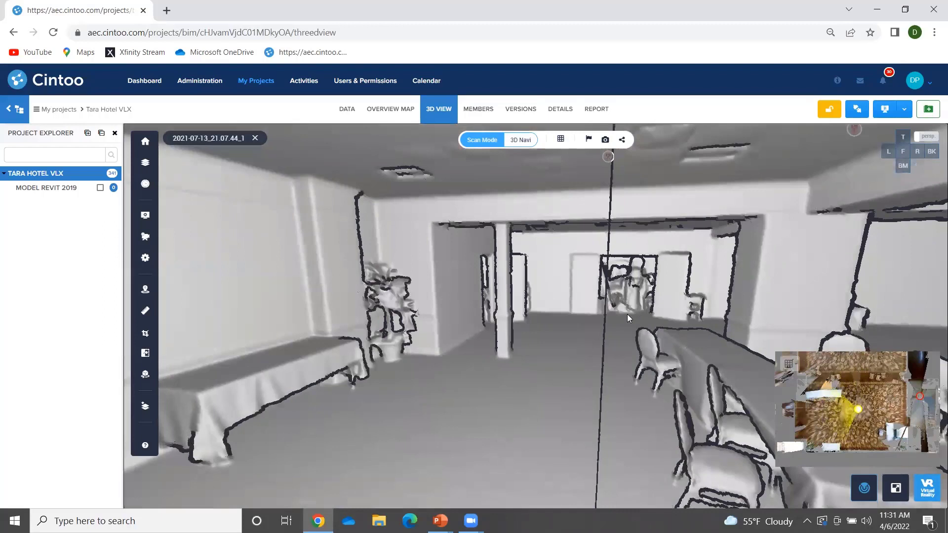
Show the Model Revit 2019 folder and run the Visual Diff Tool comparing All scans against All models.
{"action": "left_click", "coordinate": [100, 188]}
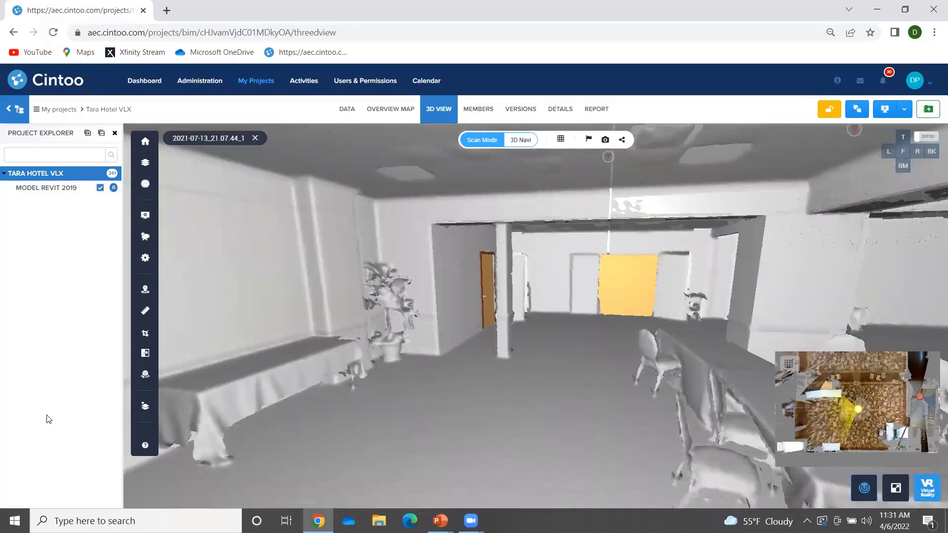
{"action": "left_click", "coordinate": [145, 353]}
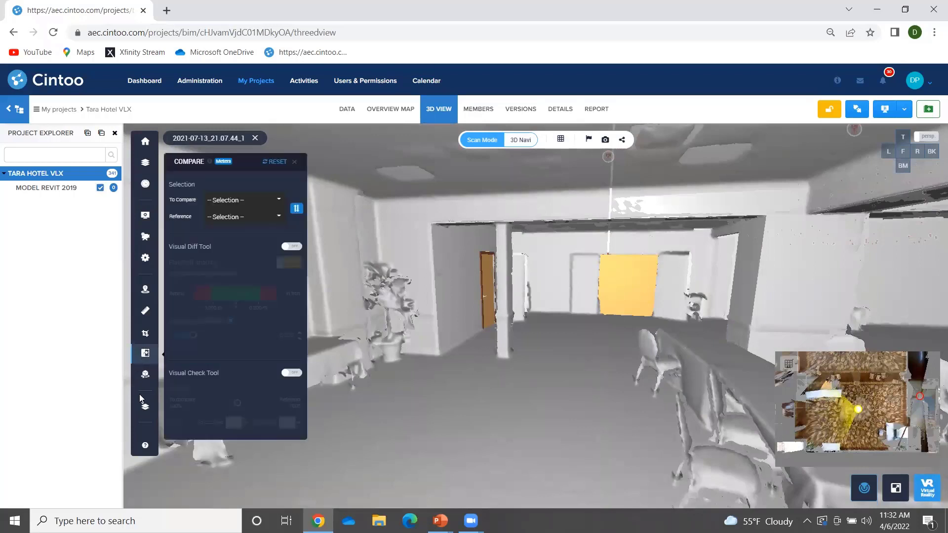
{"action": "left_click", "coordinate": [246, 201]}
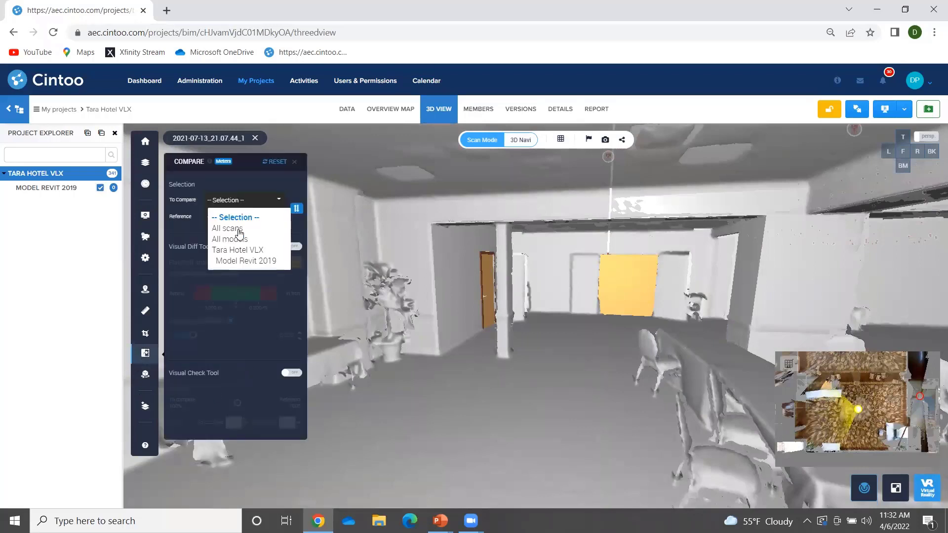
{"action": "left_click", "coordinate": [237, 223]}
{"action": "left_click", "coordinate": [238, 223]}
{"action": "left_click", "coordinate": [236, 252]}
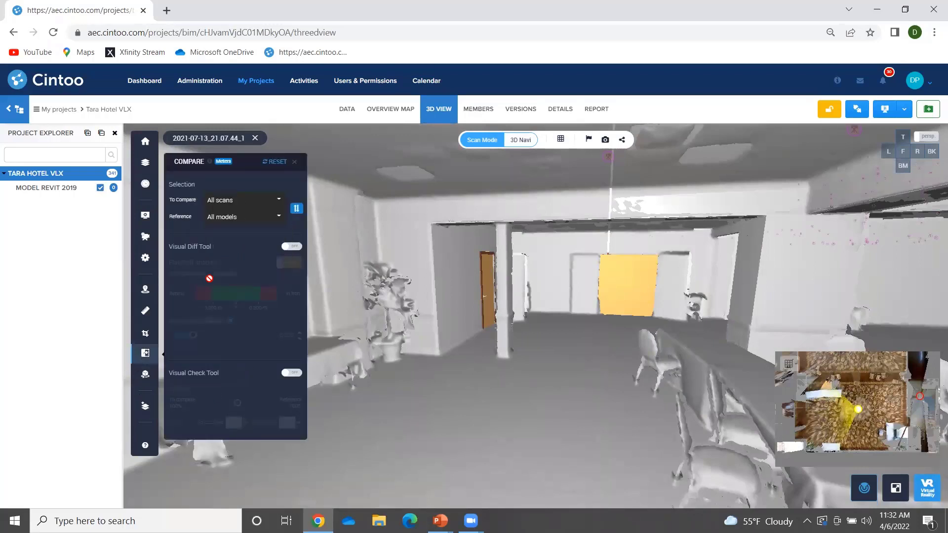
{"action": "left_click", "coordinate": [295, 248]}
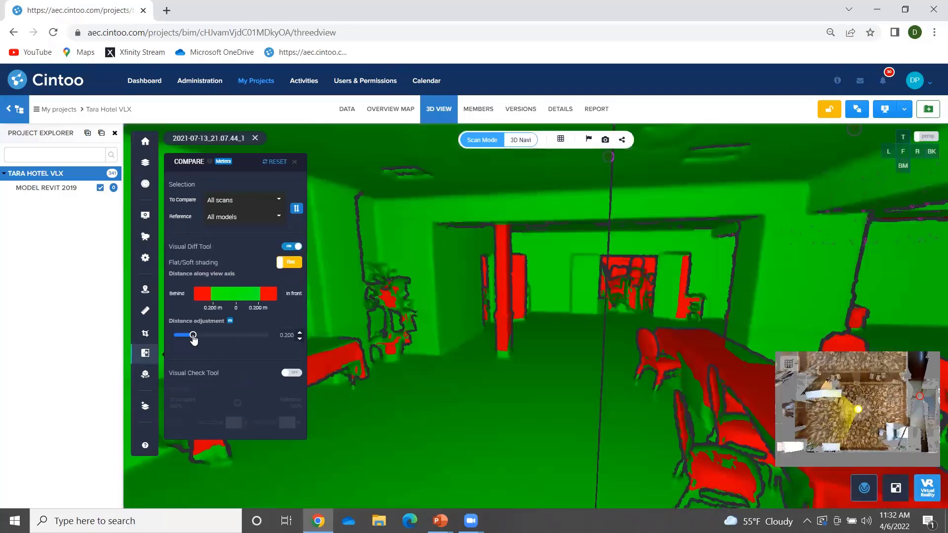
Set the comparison's distance adjustment to 0.099 m and view the column and doors up close.
{"action": "left_click_drag", "start_coordinate": [193, 337], "coordinate": [184, 337]}
{"action": "left_click_drag", "start_coordinate": [503, 275], "coordinate": [600, 333]}
{"action": "scroll", "coordinate": [593, 342], "scroll_direction": "up", "scroll_amount": 5}
{"action": "left_click_drag", "start_coordinate": [612, 366], "coordinate": [568, 358]}
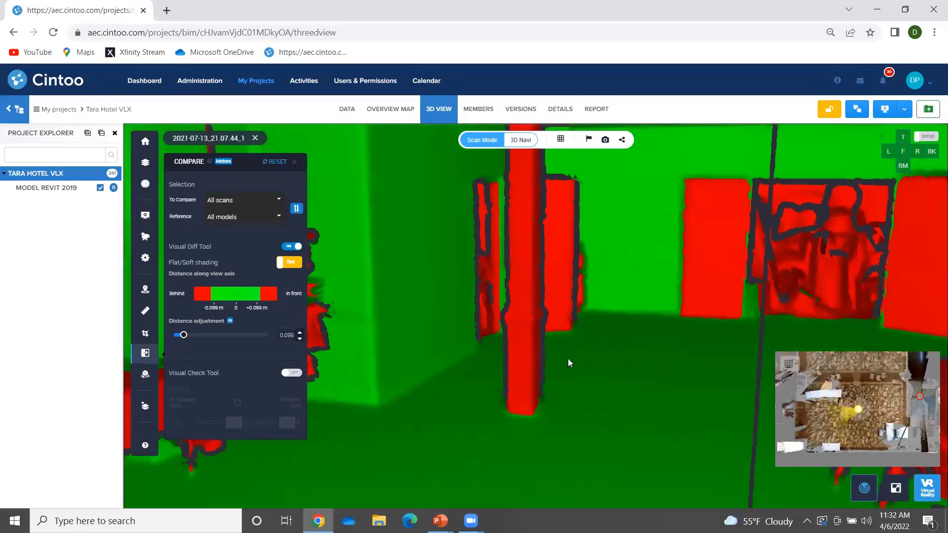
Use the Visual Check Tool to fade the scans to 82% visibility against the models, and return to the Visual Diff Tool.
{"action": "left_click", "coordinate": [292, 373]}
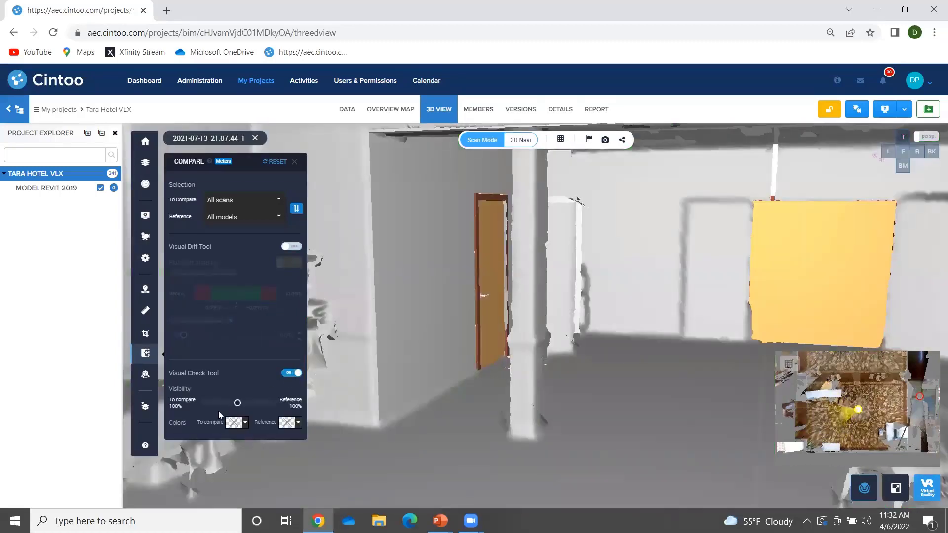
{"action": "mouse_move", "coordinate": [237, 403]}
{"action": "left_mouse_down"}
{"action": "mouse_move", "coordinate": [201, 400]}
{"action": "mouse_move", "coordinate": [260, 403]}
{"action": "mouse_move", "coordinate": [244, 408]}
{"action": "left_mouse_up"}
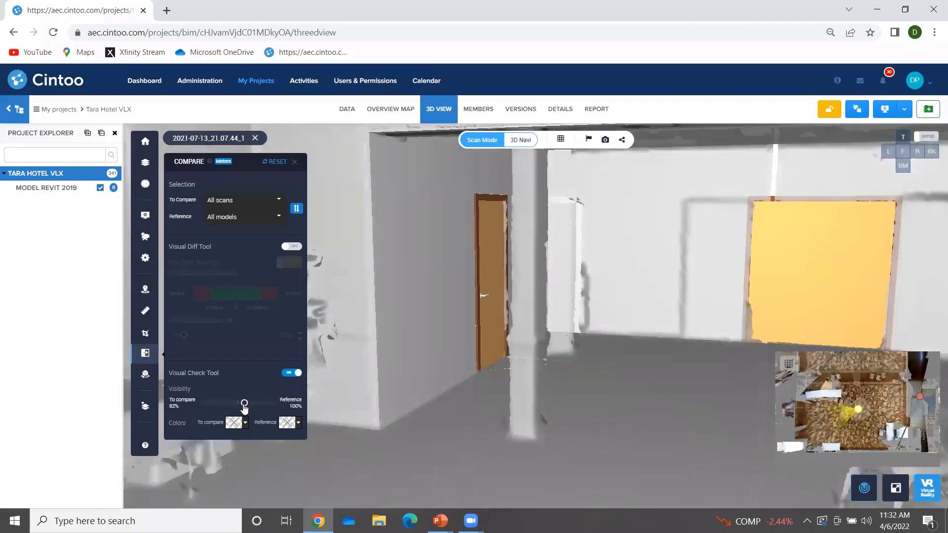
{"action": "left_click", "coordinate": [295, 246]}
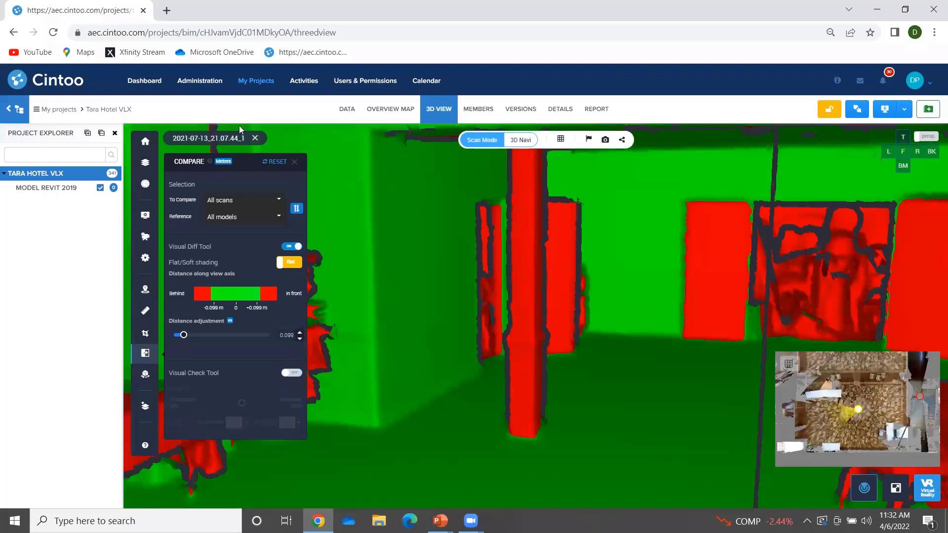
Reload the Tara Hotel VLX 3D view and show the whole building from the top in orthographic projection.
{"action": "left_click", "coordinate": [53, 33]}
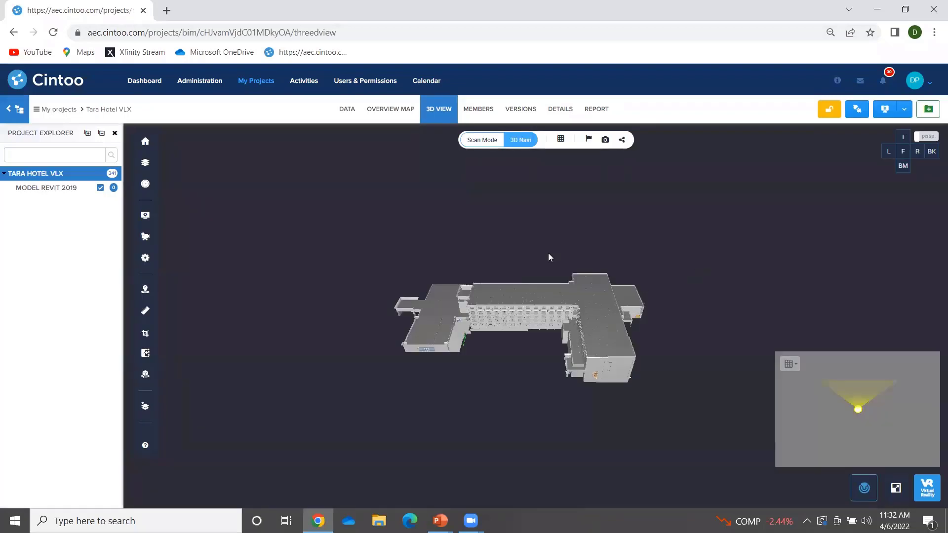
{"action": "left_click", "coordinate": [902, 137]}
{"action": "left_click", "coordinate": [927, 138]}
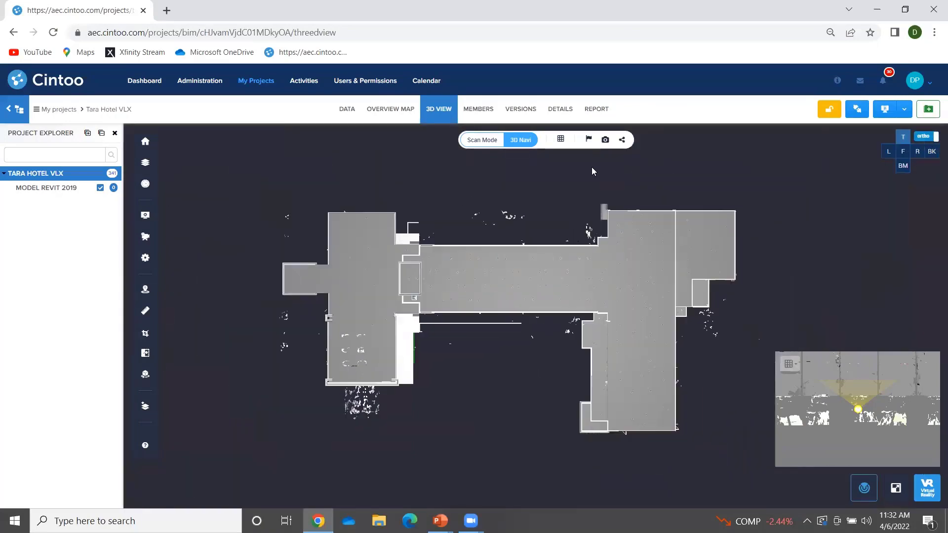
Display the hotel in 3D X-ray and examine the guest room wing's layout in plan.
{"action": "left_click", "coordinate": [558, 146]}
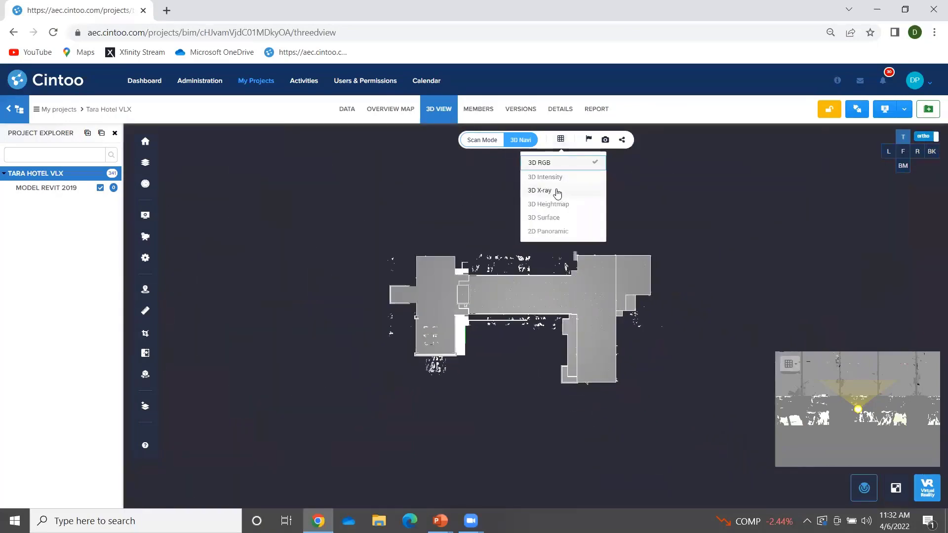
{"action": "left_click", "coordinate": [557, 191]}
{"action": "scroll", "coordinate": [535, 314], "scroll_direction": "up", "scroll_amount": 5}
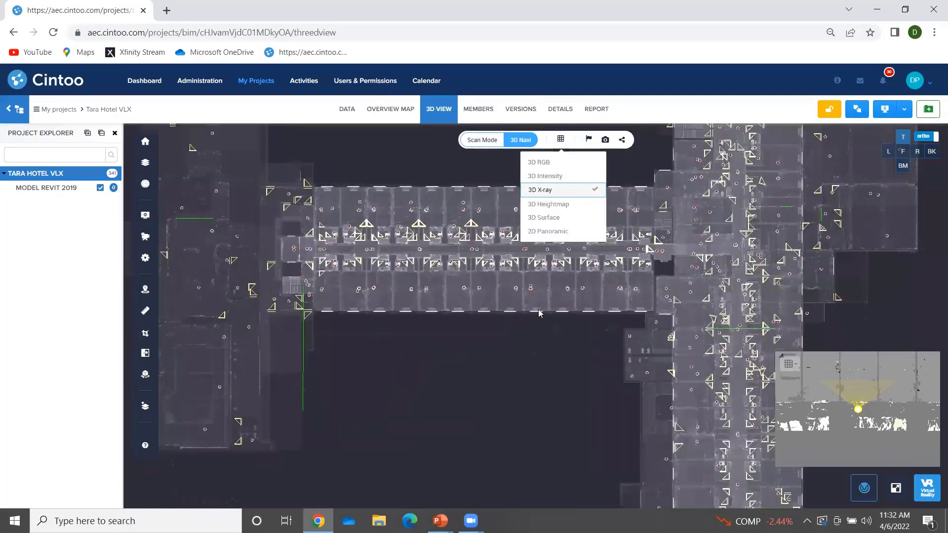
{"action": "scroll", "coordinate": [474, 325], "scroll_direction": "down", "scroll_amount": 5}
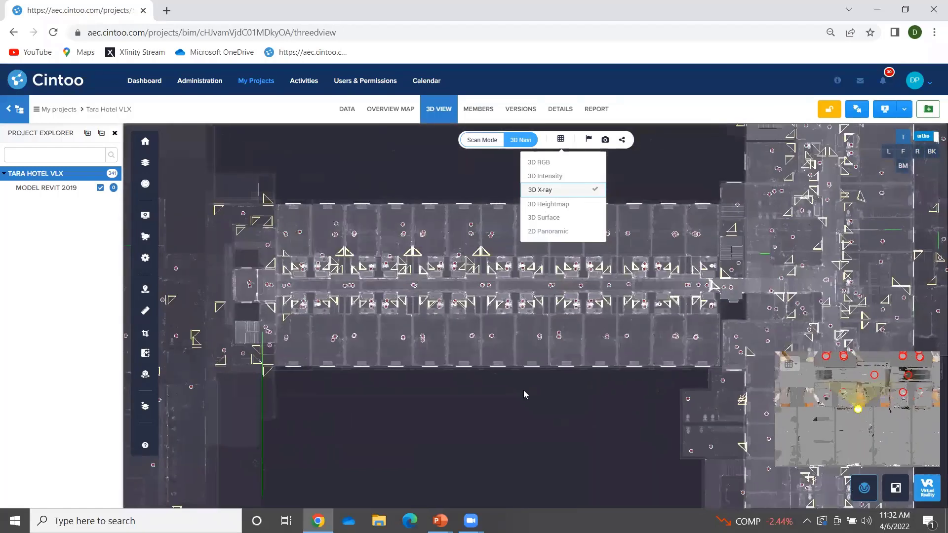
{"action": "left_click_drag", "start_coordinate": [354, 317], "coordinate": [480, 321]}
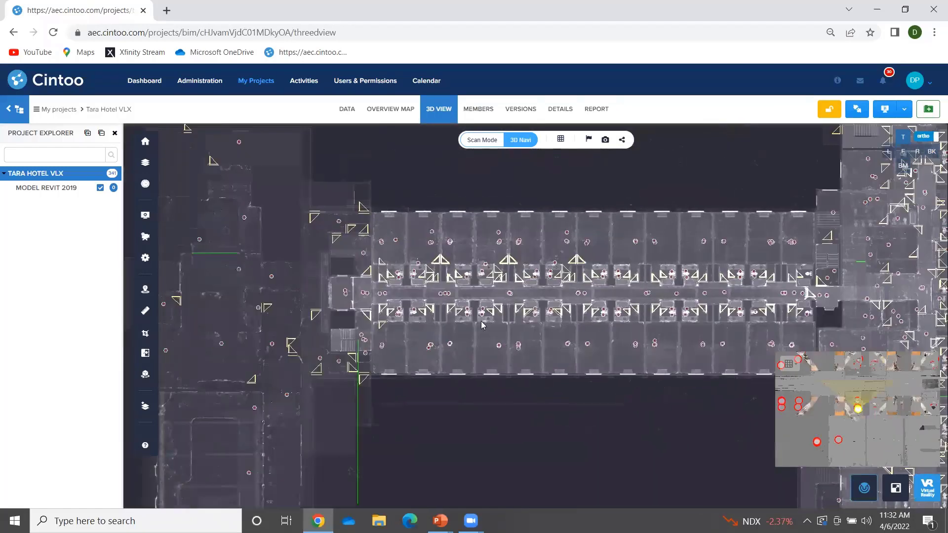
{"action": "left_click", "coordinate": [560, 139]}
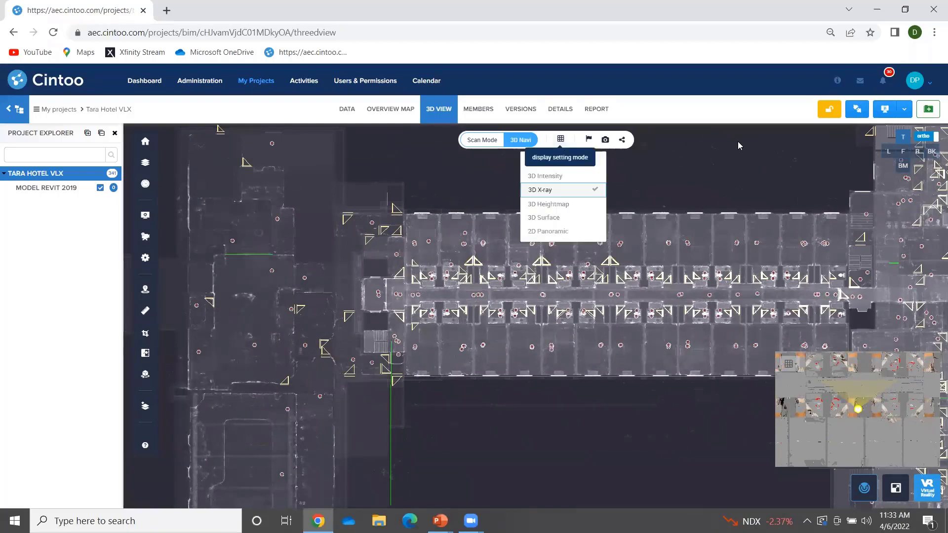
Switch to the front view and examine the stacked hotel rooms across the floors in X-ray.
{"action": "left_click", "coordinate": [903, 151]}
{"action": "scroll", "coordinate": [545, 330], "scroll_direction": "up", "scroll_amount": 10}
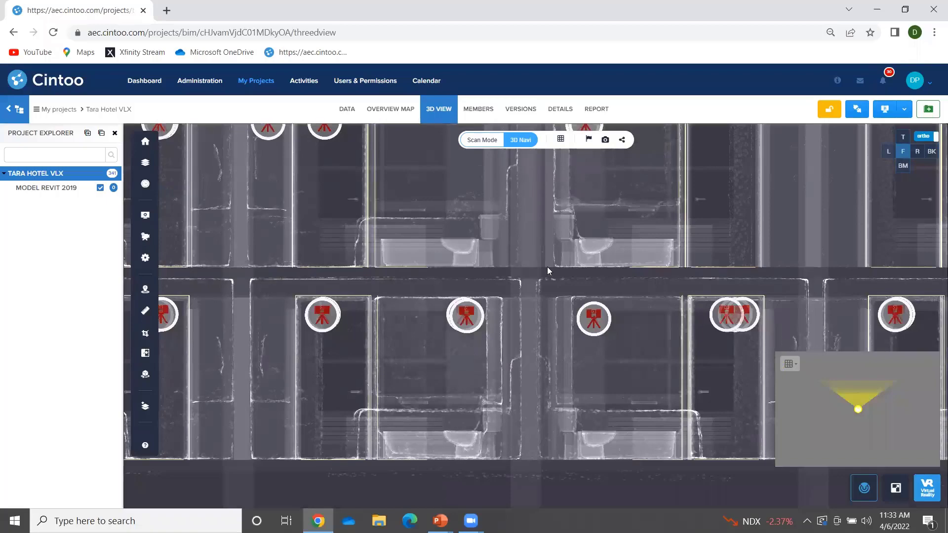
{"action": "left_click_drag", "start_coordinate": [548, 249], "coordinate": [581, 411]}
{"action": "left_click_drag", "start_coordinate": [463, 339], "coordinate": [641, 343]}
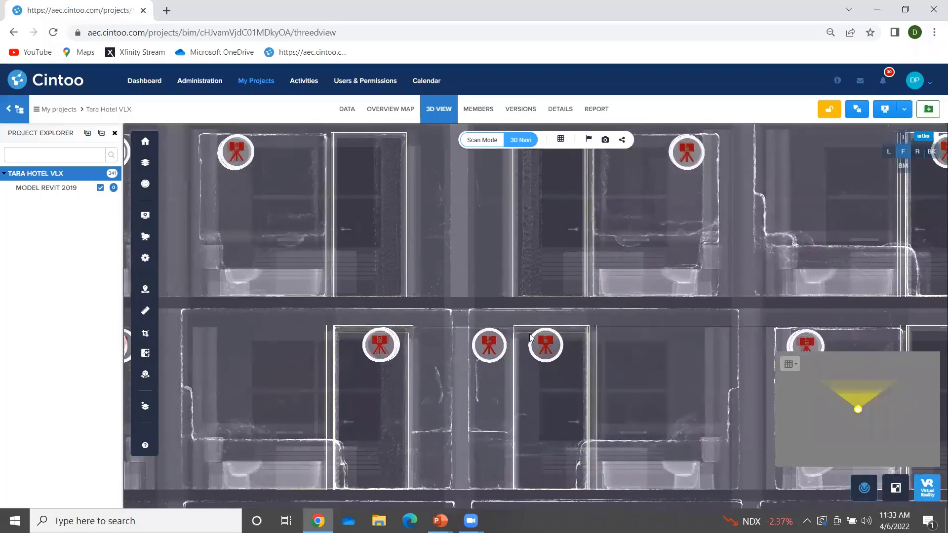
{"action": "left_click_drag", "start_coordinate": [340, 356], "coordinate": [701, 297]}
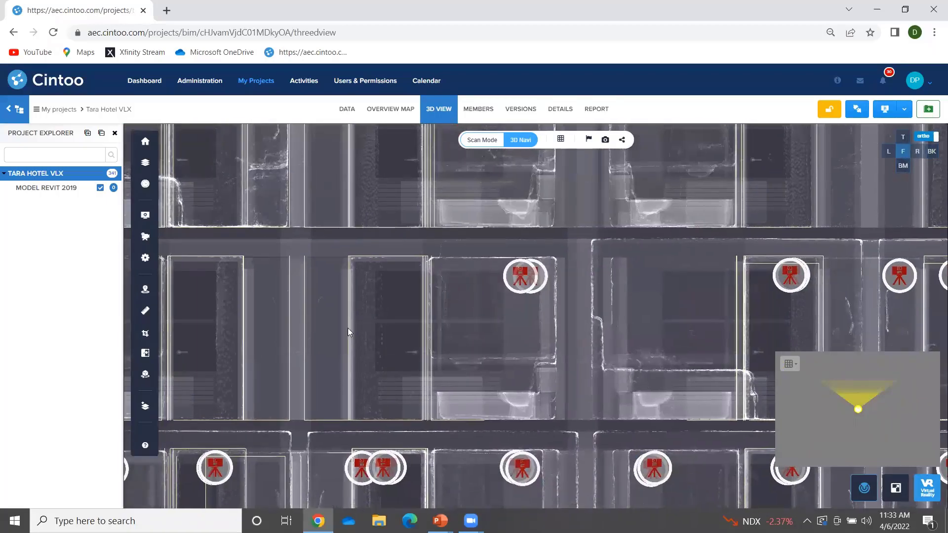
{"action": "left_click_drag", "start_coordinate": [348, 328], "coordinate": [646, 324]}
{"action": "left_click_drag", "start_coordinate": [306, 321], "coordinate": [678, 303]}
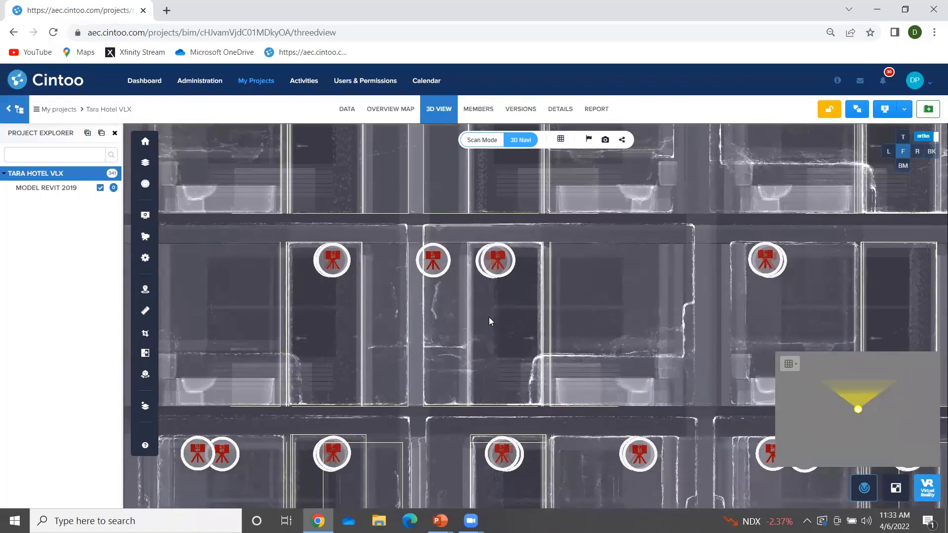
{"action": "scroll", "coordinate": [488, 316], "scroll_direction": "down", "scroll_amount": 5}
{"action": "scroll", "coordinate": [573, 330], "scroll_direction": "up", "scroll_amount": 3}
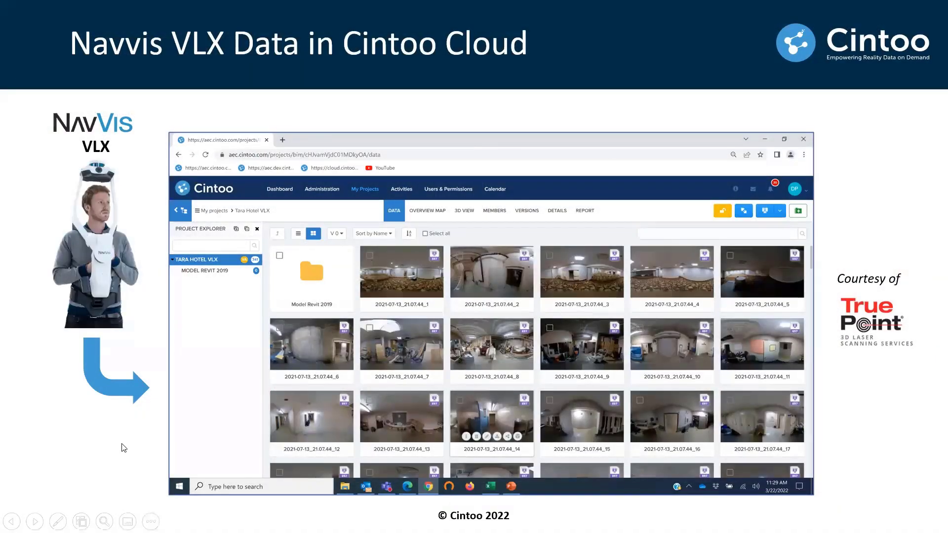
Advance from the NavVis VLX slide, open the Theatre Ivry project in Cintoo and show its three data sets in 3D.
{"action": "left_click", "coordinate": [122, 447]}
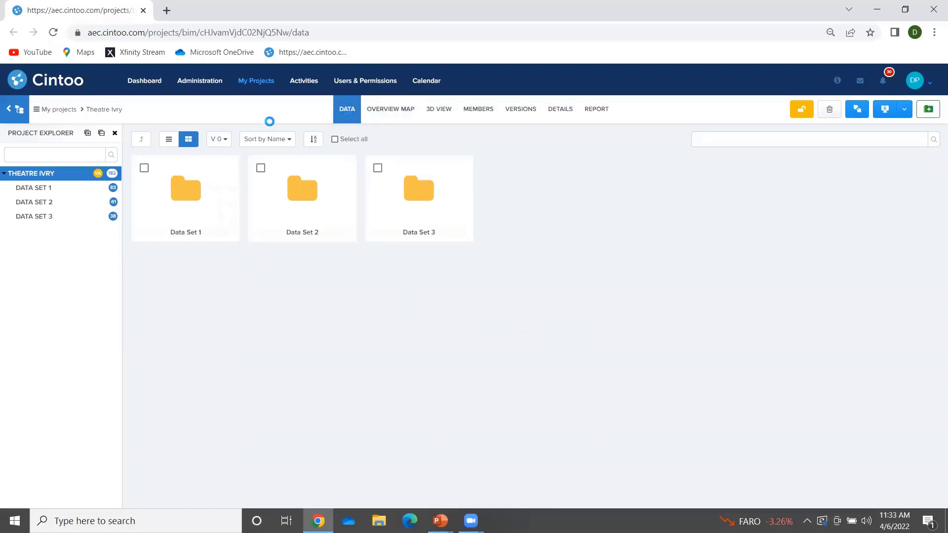
{"action": "left_click", "coordinate": [439, 109]}
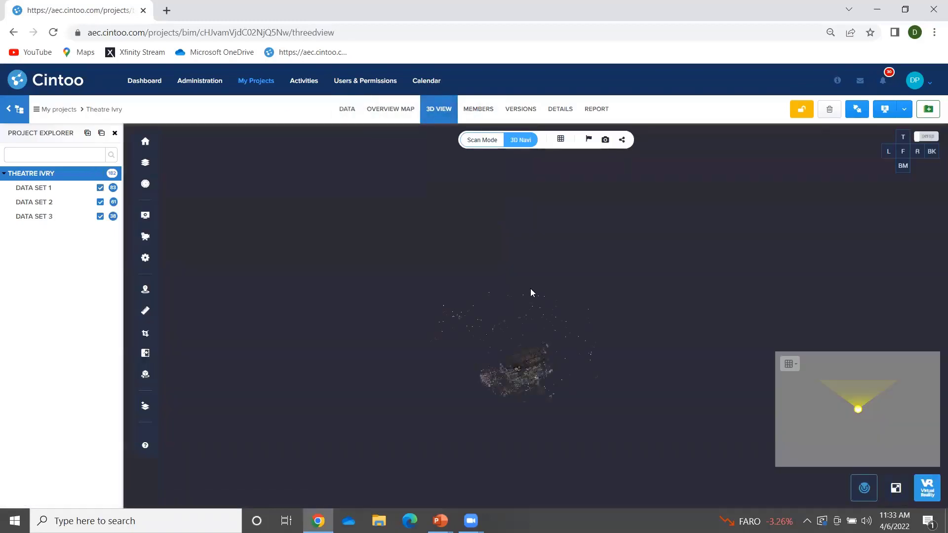
{"action": "scroll", "coordinate": [526, 351], "scroll_direction": "up", "scroll_amount": 6}
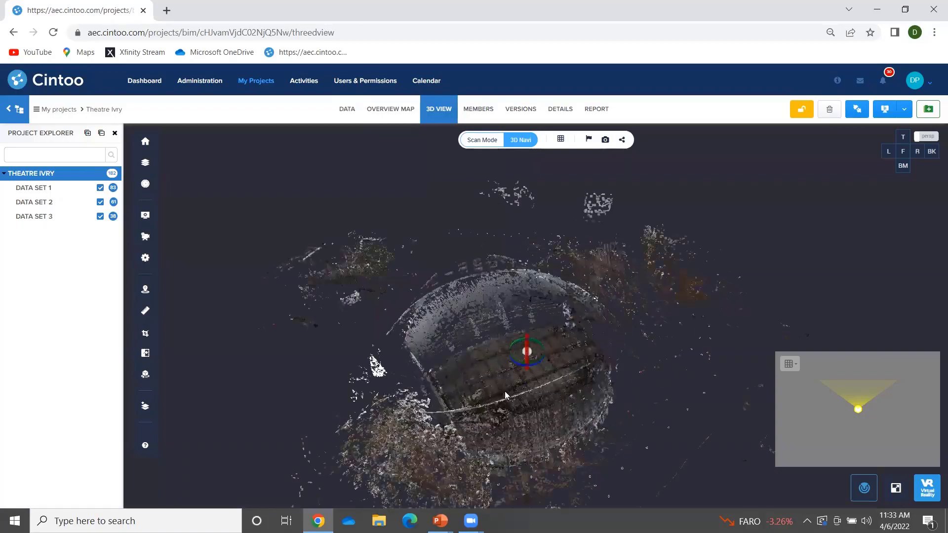
Enter Scan02_2 in Scan Mode and look around the theatre's exterior and entrance.
{"action": "left_click", "coordinate": [481, 139]}
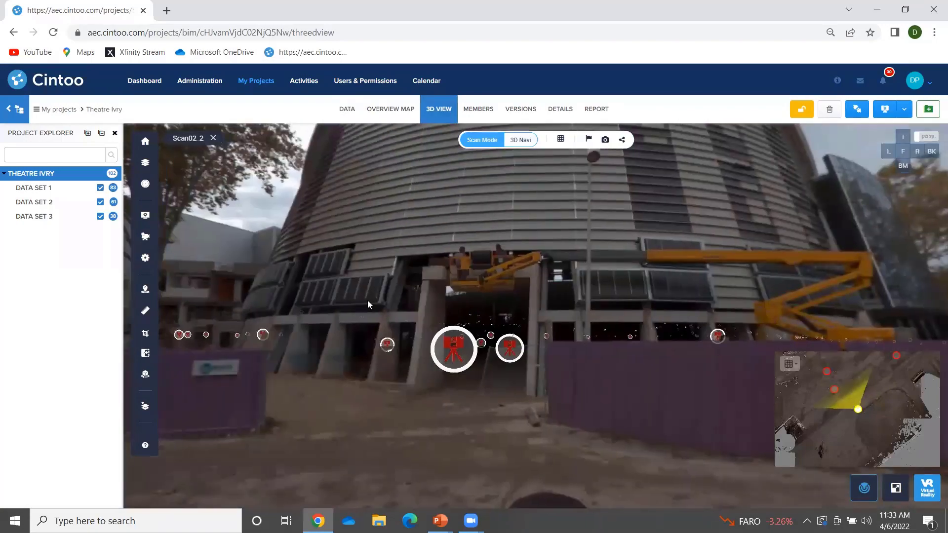
{"action": "left_click_drag", "start_coordinate": [368, 305], "coordinate": [594, 328]}
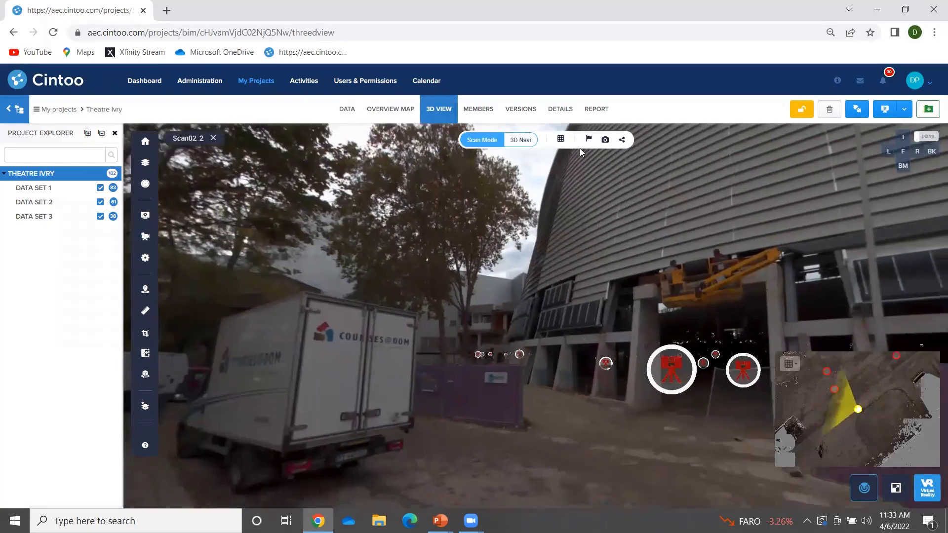
{"action": "left_click_drag", "start_coordinate": [462, 221], "coordinate": [366, 228]}
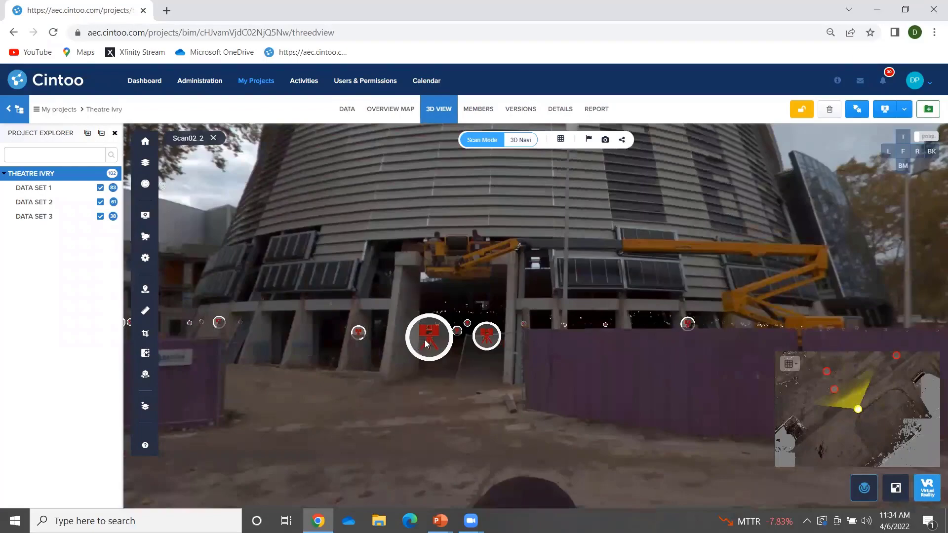
Move through the scan positions to Scan02_10 at the theatre's entrance and look up at the roof structure and lift.
{"action": "left_click", "coordinate": [424, 341]}
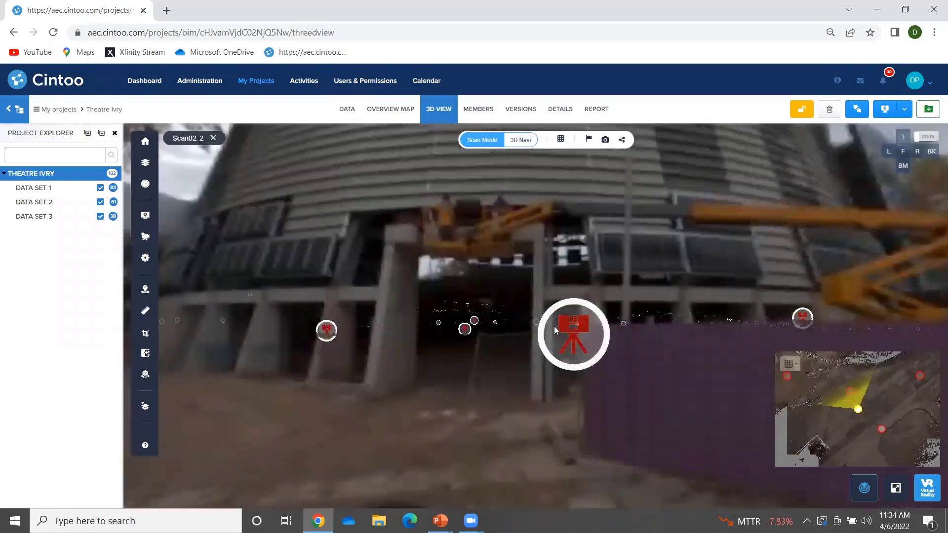
{"action": "left_click", "coordinate": [560, 326]}
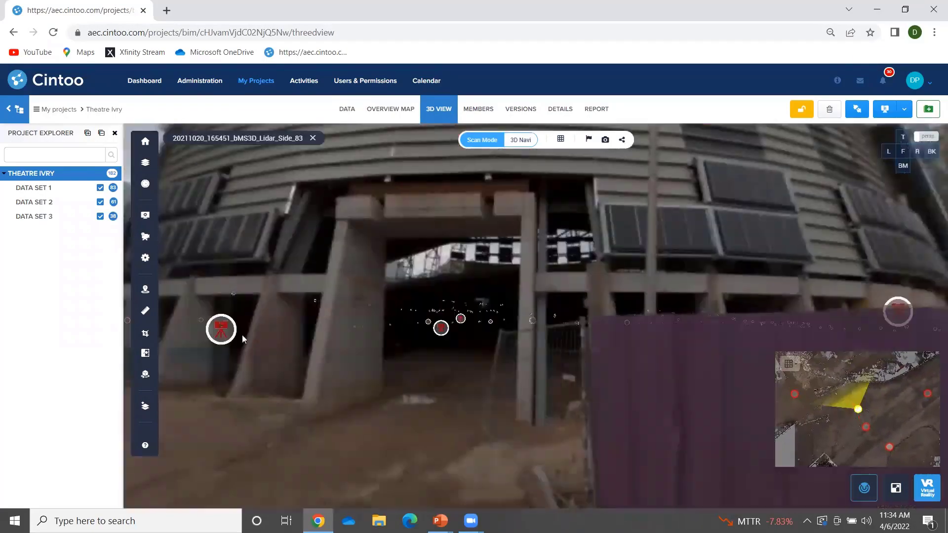
{"action": "left_click", "coordinate": [221, 330]}
{"action": "left_click_drag", "start_coordinate": [453, 221], "coordinate": [791, 212]}
{"action": "left_click_drag", "start_coordinate": [392, 220], "coordinate": [374, 298]}
Display the scan as 3D Surface and look around the exterior from Scan02_3, returning to Scan02_10 at the entrance.
{"action": "left_click", "coordinate": [561, 140]}
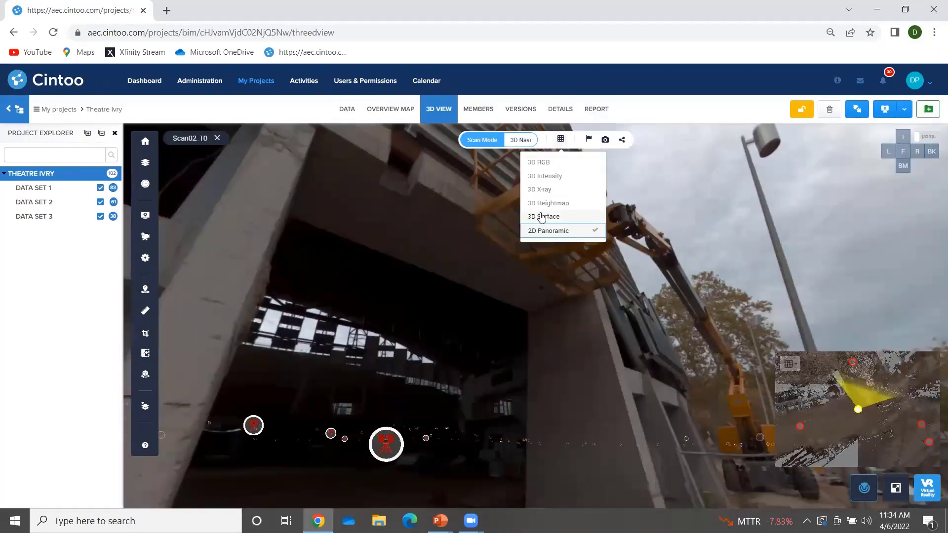
{"action": "left_click", "coordinate": [537, 218]}
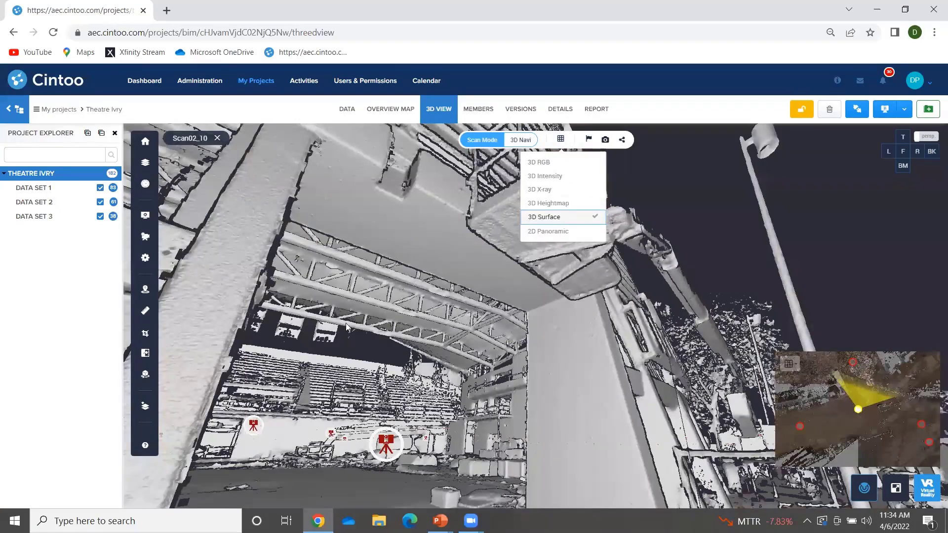
{"action": "mouse_move", "coordinate": [570, 282]}
{"action": "left_mouse_down"}
{"action": "mouse_move", "coordinate": [368, 320]}
{"action": "mouse_move", "coordinate": [620, 365]}
{"action": "mouse_move", "coordinate": [506, 337]}
{"action": "mouse_move", "coordinate": [485, 373]}
{"action": "left_mouse_up"}
{"action": "left_click", "coordinate": [486, 368]}
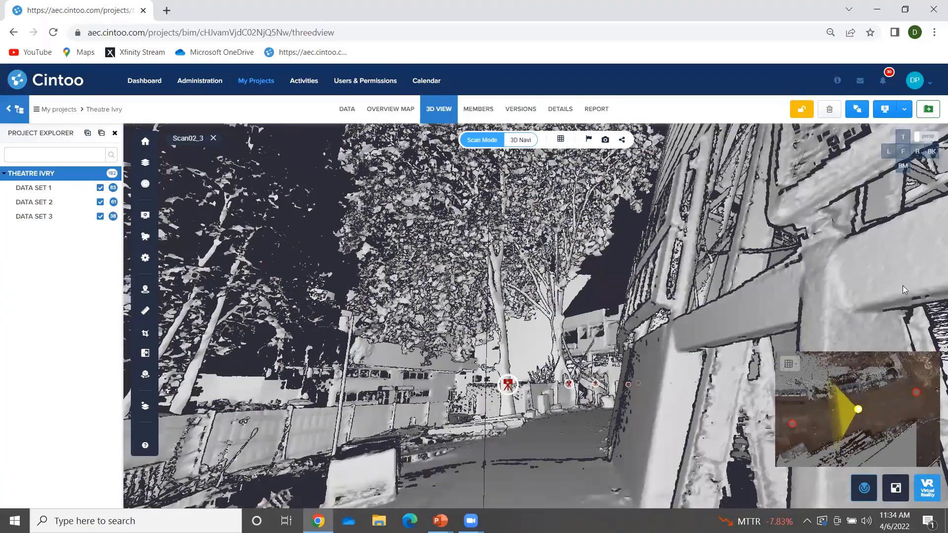
{"action": "mouse_move", "coordinate": [903, 285]}
{"action": "left_mouse_down"}
{"action": "mouse_move", "coordinate": [723, 263]}
{"action": "mouse_move", "coordinate": [262, 241]}
{"action": "left_mouse_up"}
{"action": "left_click", "coordinate": [620, 298]}
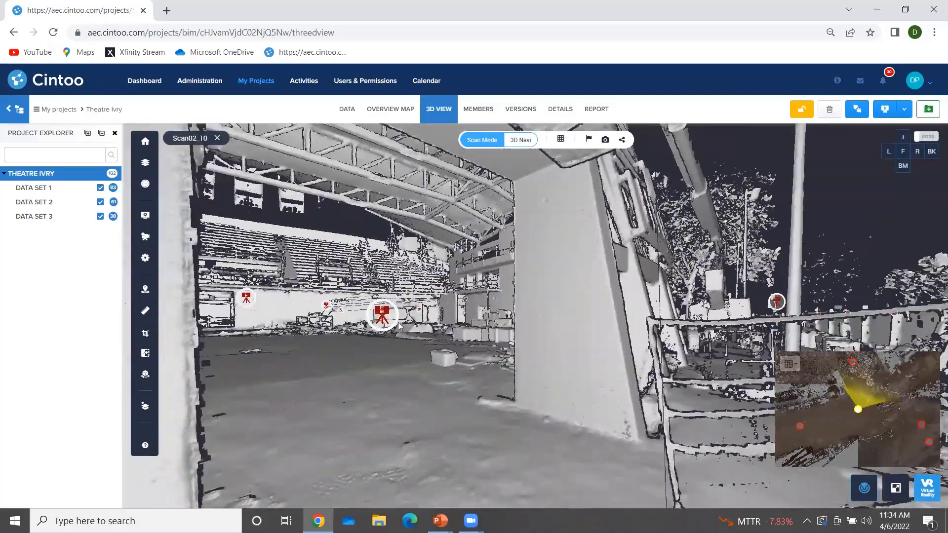
Move inside the theatre through Scan02_17 to Scan02_11 and look back at the entrance opening.
{"action": "left_click", "coordinate": [381, 318]}
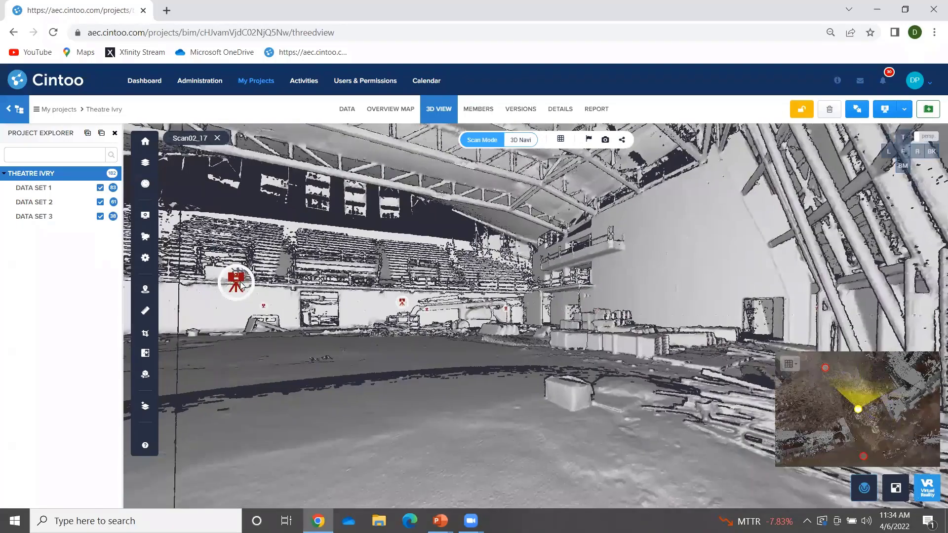
{"action": "left_click", "coordinate": [238, 282]}
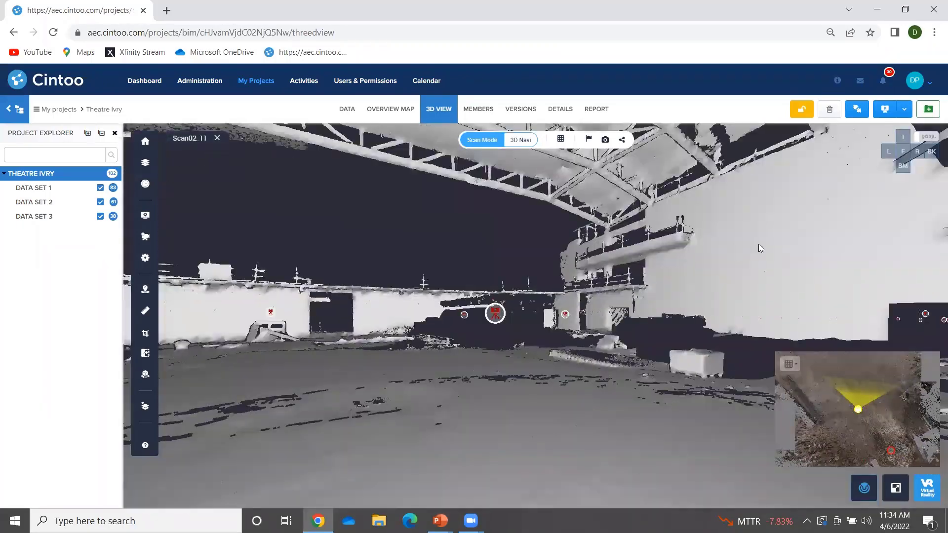
{"action": "left_click_drag", "start_coordinate": [800, 228], "coordinate": [320, 257]}
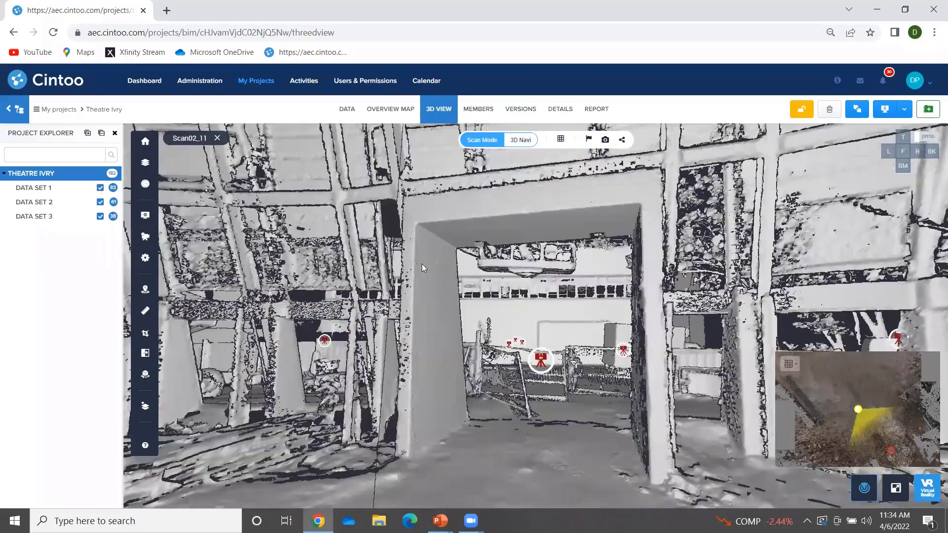
{"action": "left_click_drag", "start_coordinate": [520, 255], "coordinate": [414, 261]}
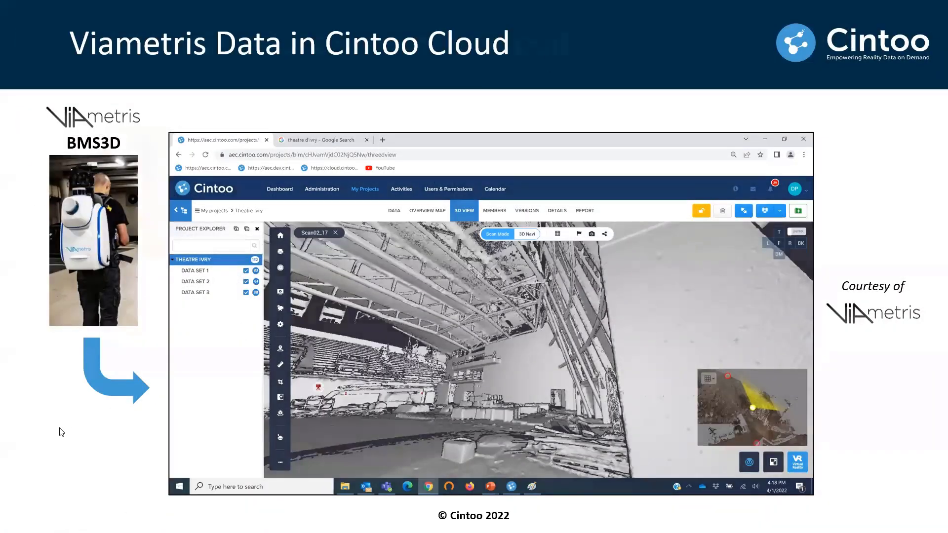
Advance the presentation from the Viametris slide to the Leica BLK2GO slide and reveal its Cintoo station image.
{"action": "left_click", "coordinate": [59, 428]}
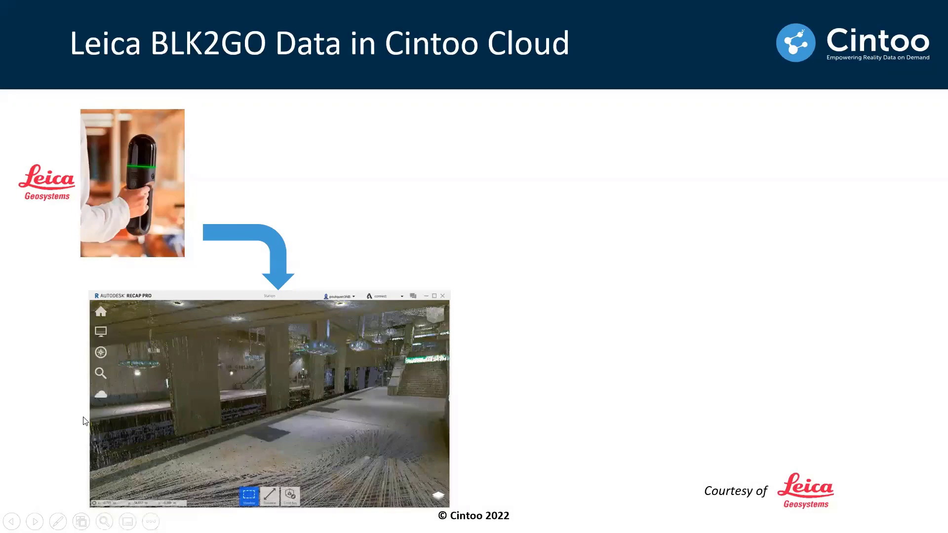
{"action": "left_click", "coordinate": [733, 363]}
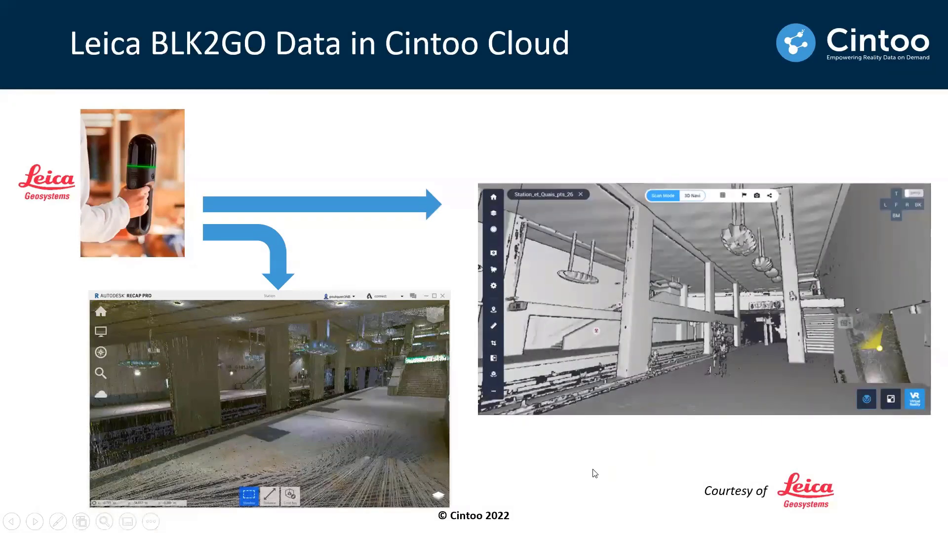